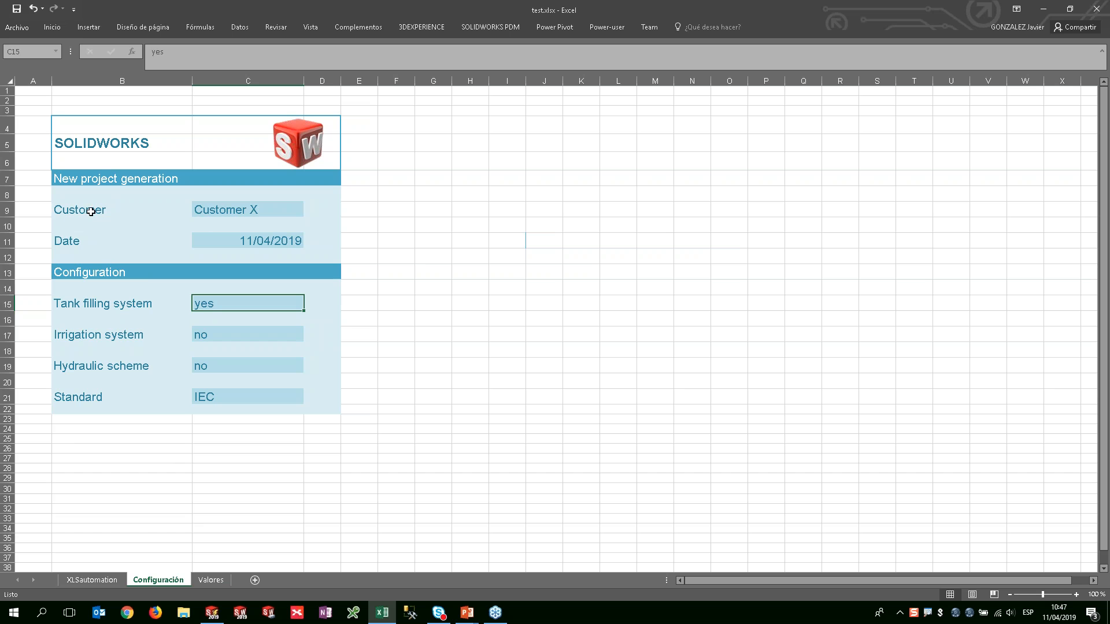
Step: Set the customer to "webinar thurs" in the new project generation form and save the workbook
left_click(260, 211)
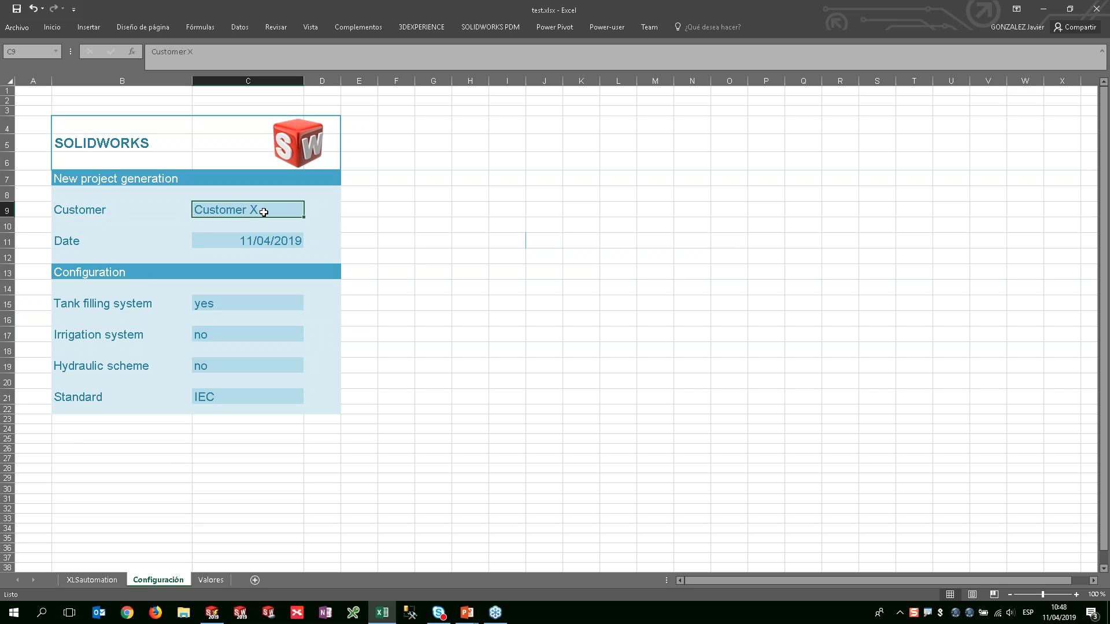
type("webinar thurs")
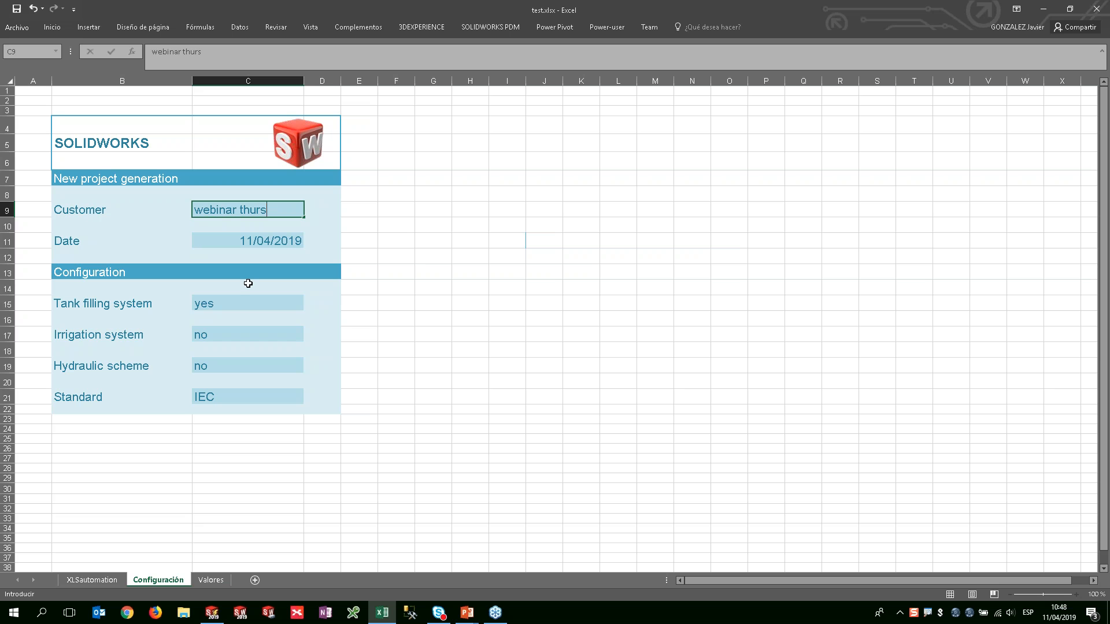
left_click(127, 302)
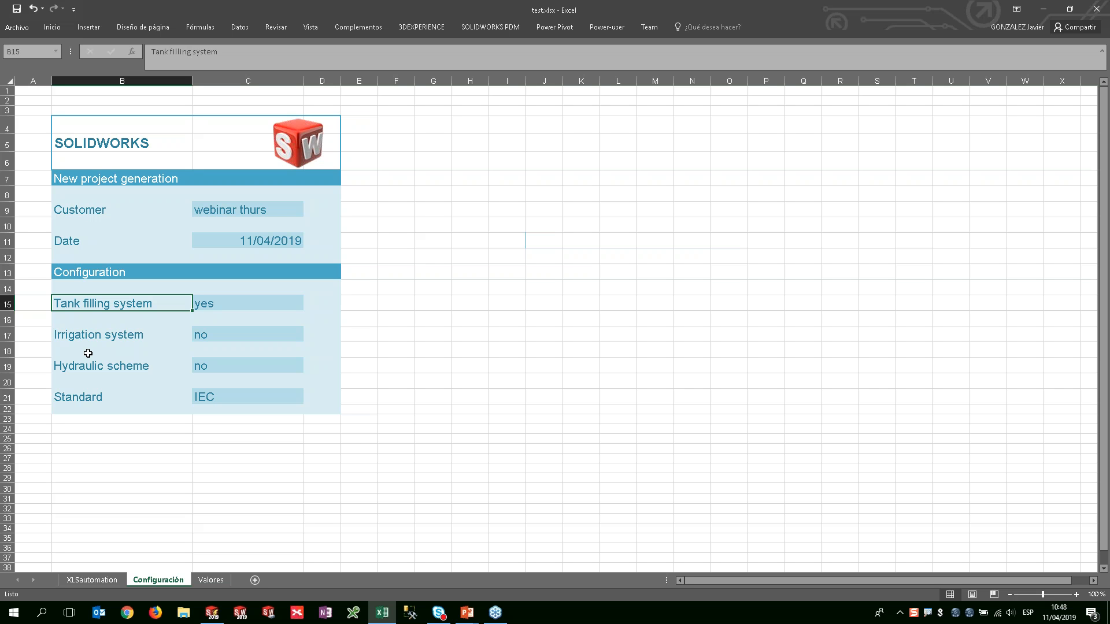
left_click(239, 304)
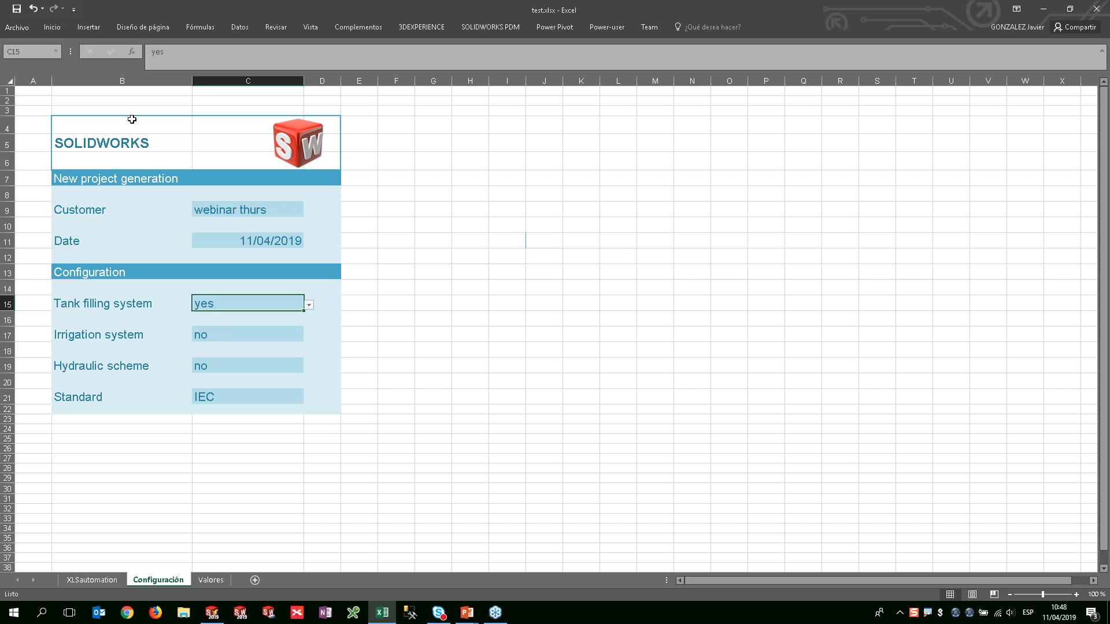
left_click(17, 9)
left_click(88, 303)
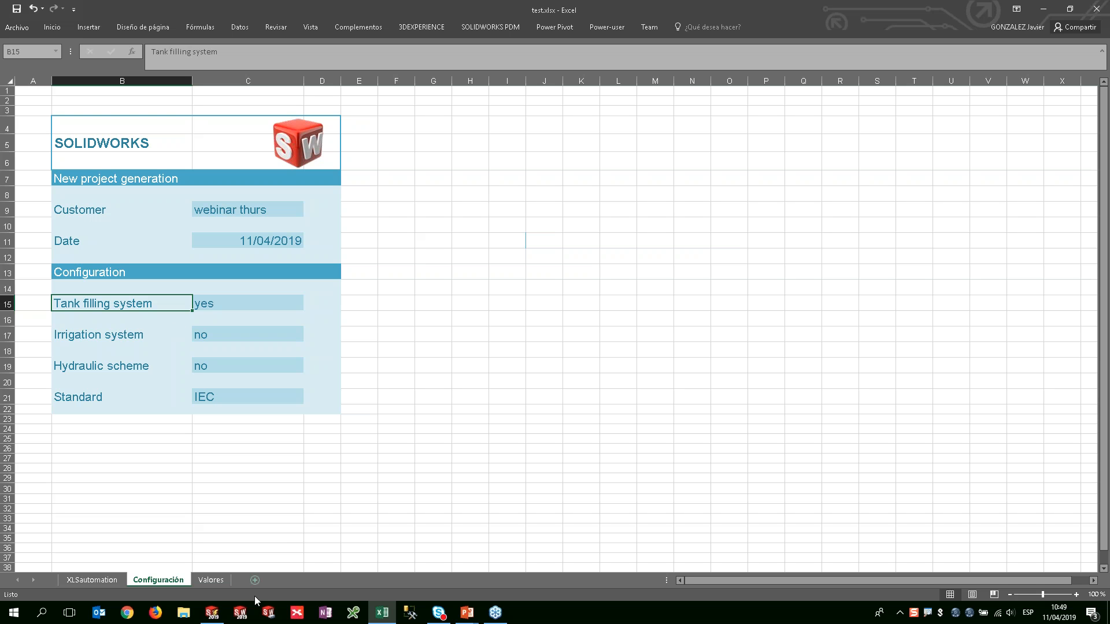
Step: Switch to SOLIDWORKS Electrical and preview the Contacts definition, Hydraulics scheme and Wiring line diagram documents of the Pump irrigation + tank project
mouse_move(215, 618)
left_click(212, 564)
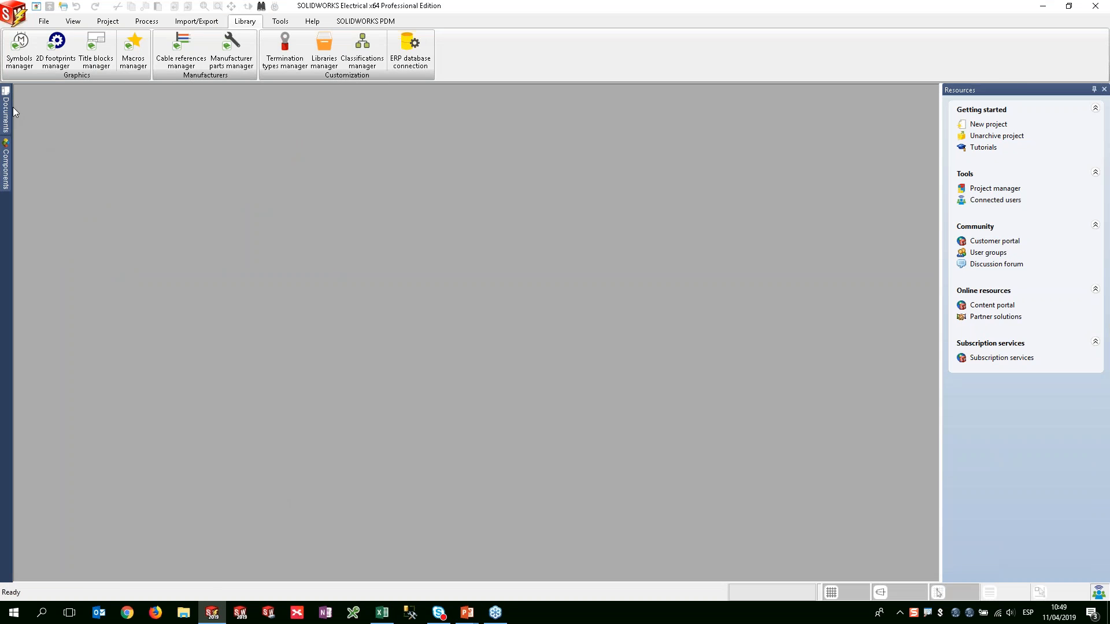
left_click(6, 112)
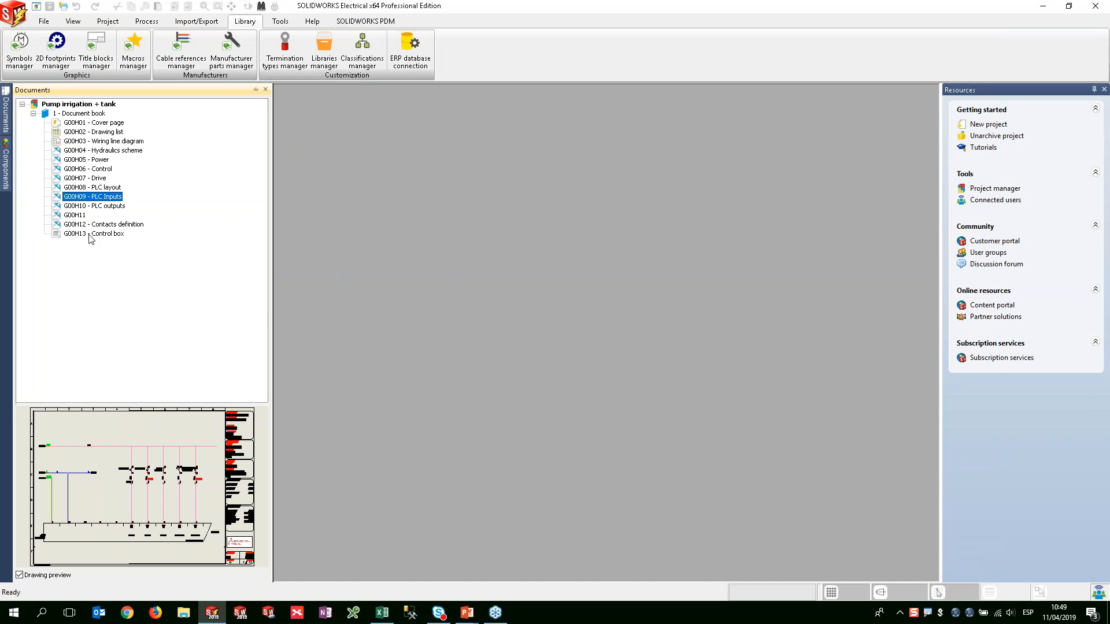
left_click(79, 226)
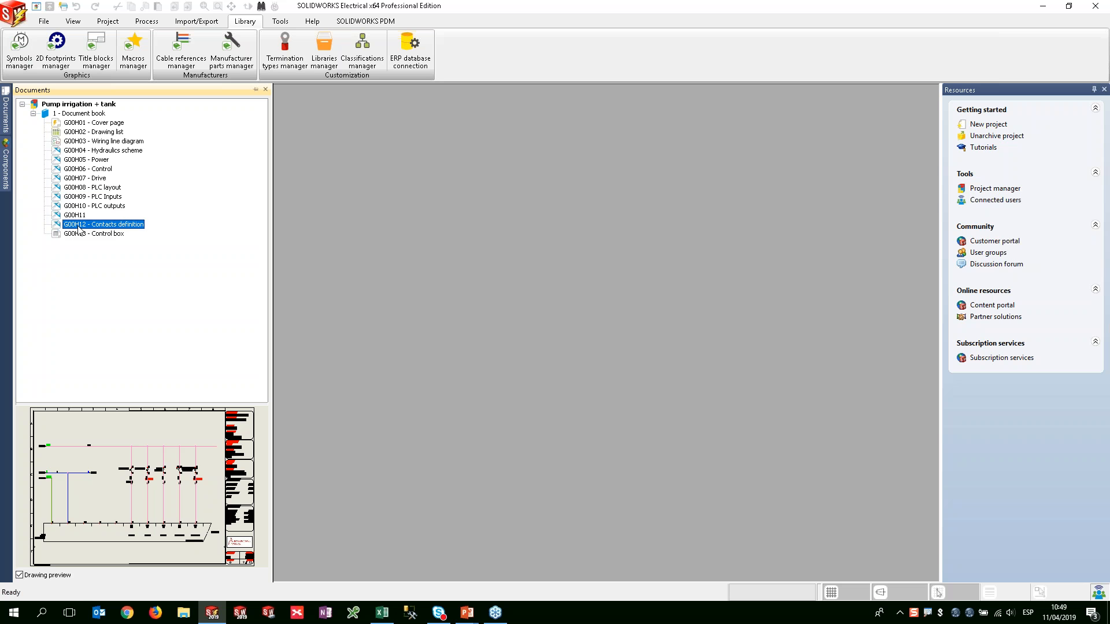
left_click(78, 150)
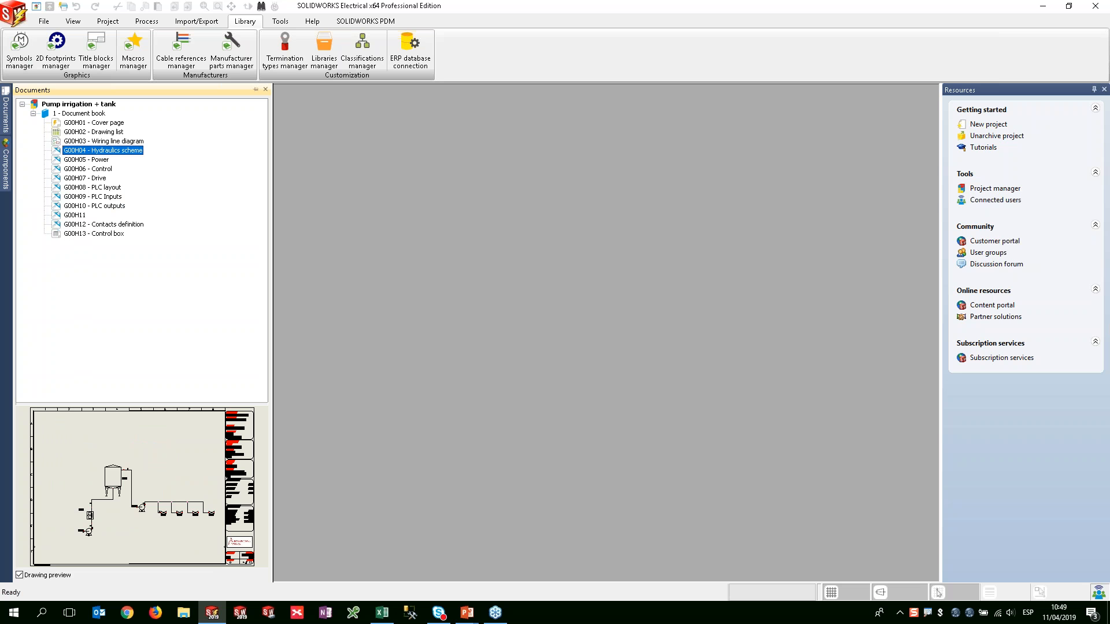
left_click(71, 144)
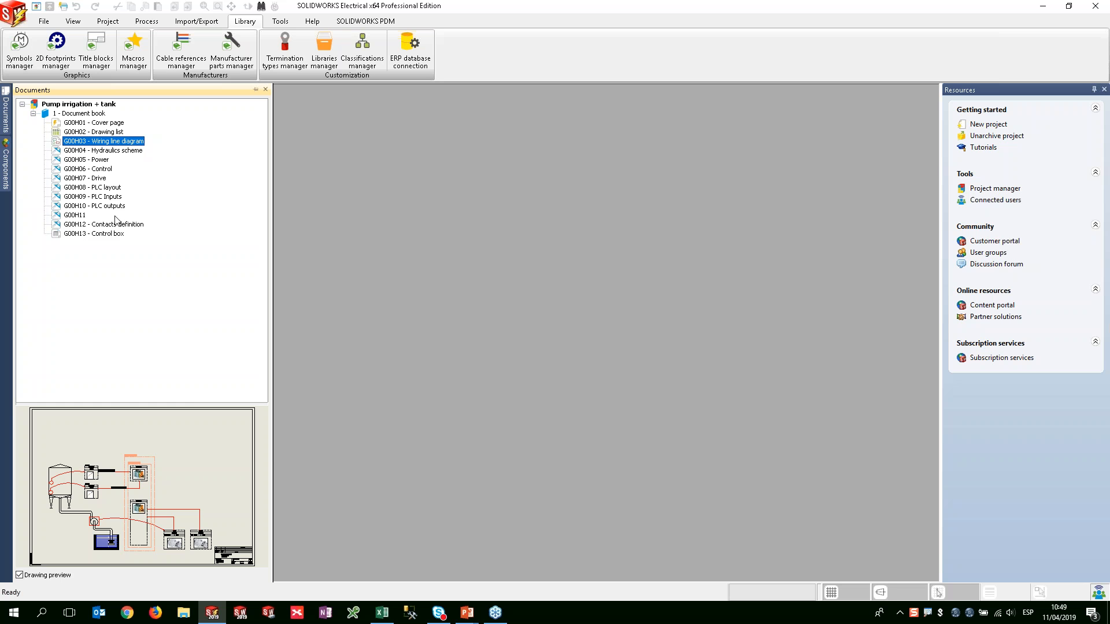
Step: Create a new project named "web thurs" from the Empty template XLS project template
left_click(36, 8)
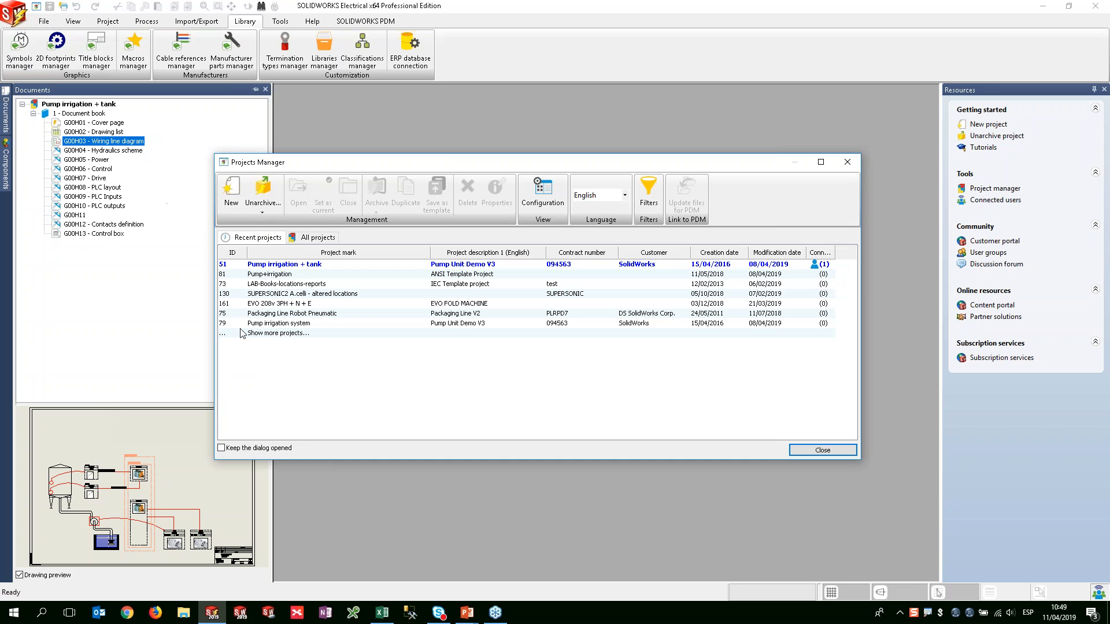
left_click(231, 194)
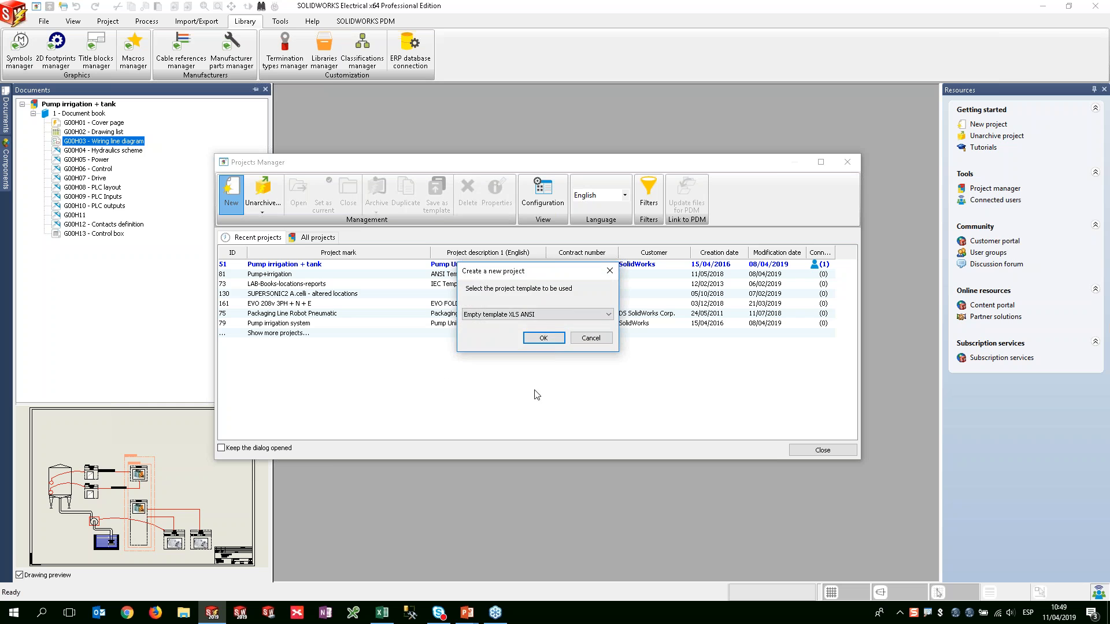
left_click(550, 317)
left_click(549, 362)
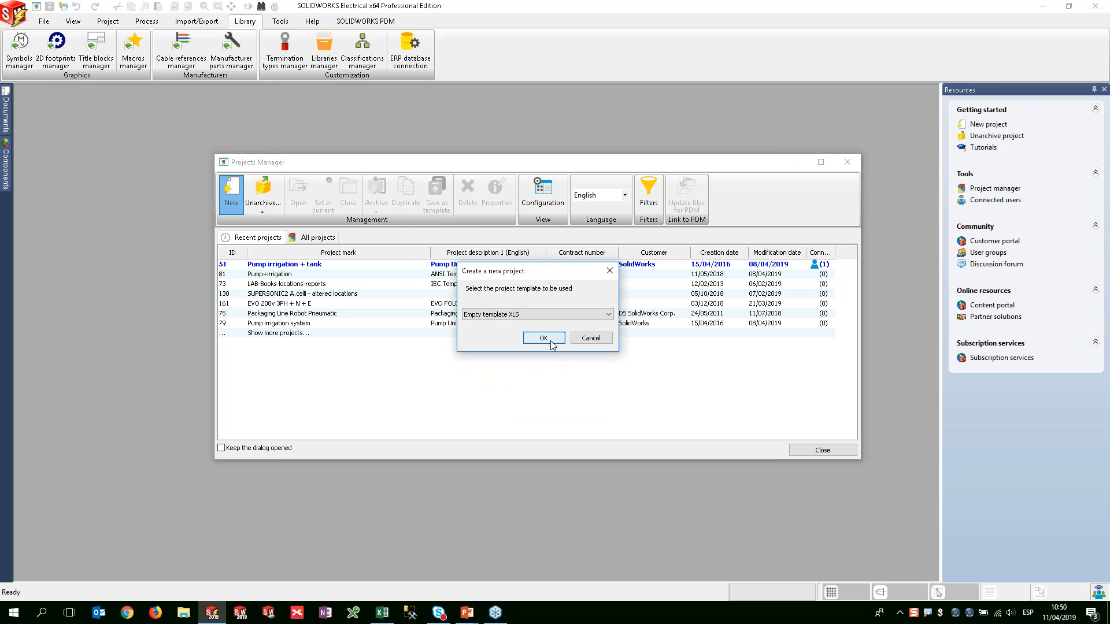
left_click(532, 340)
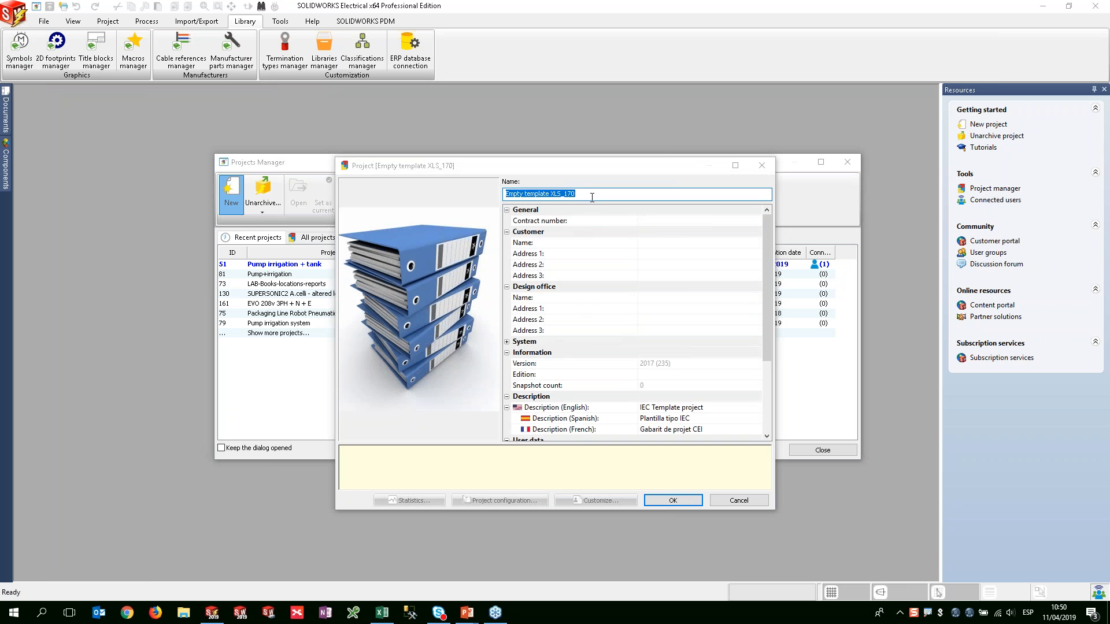
type("web thurs")
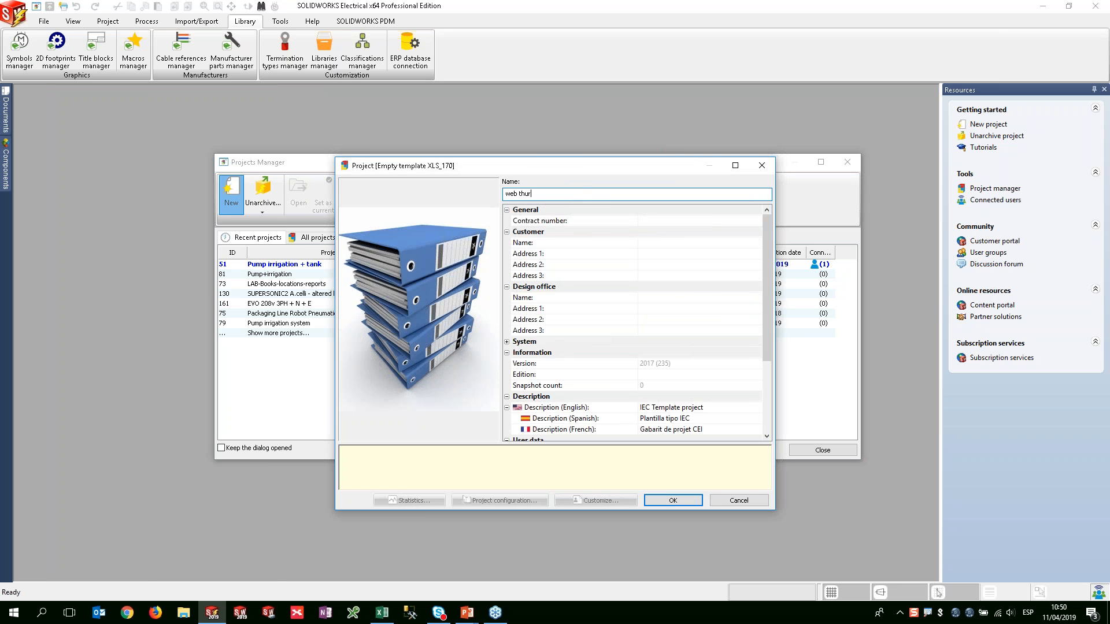
left_click(656, 242)
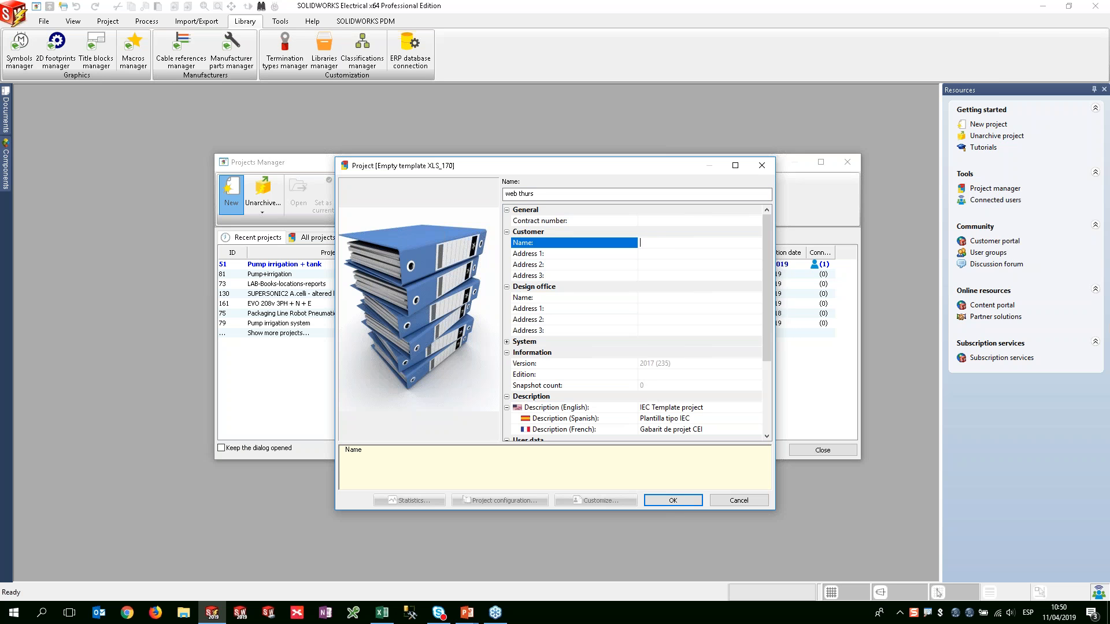
left_click(674, 500)
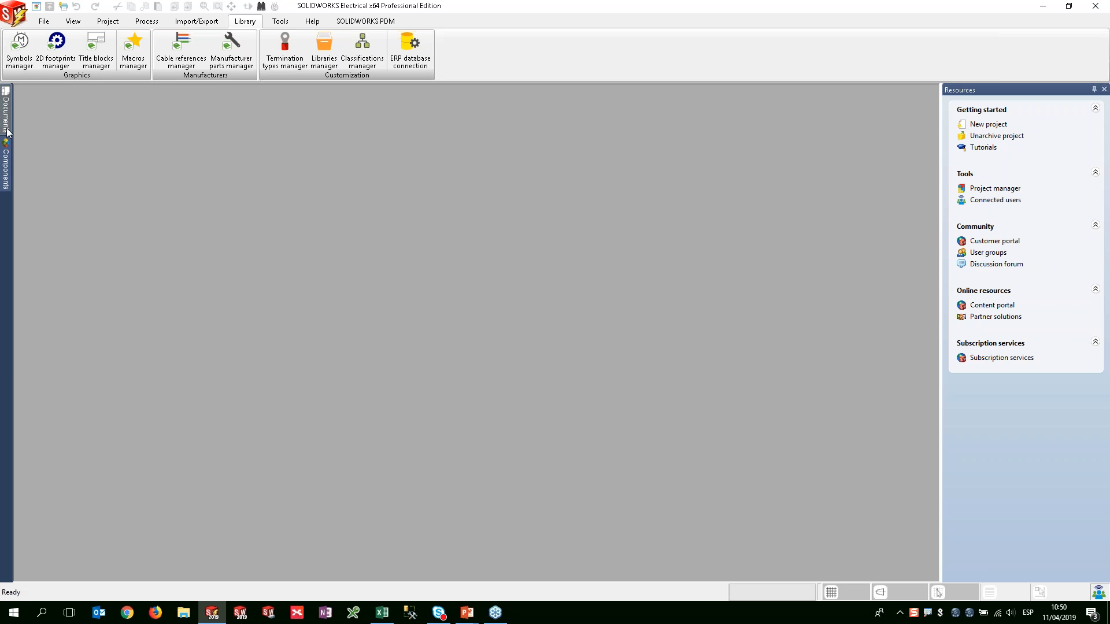
Step: Inspect the web thurs project's document book, previewing its Cover page and Drawing list
mouse_move(5, 115)
left_click(33, 252)
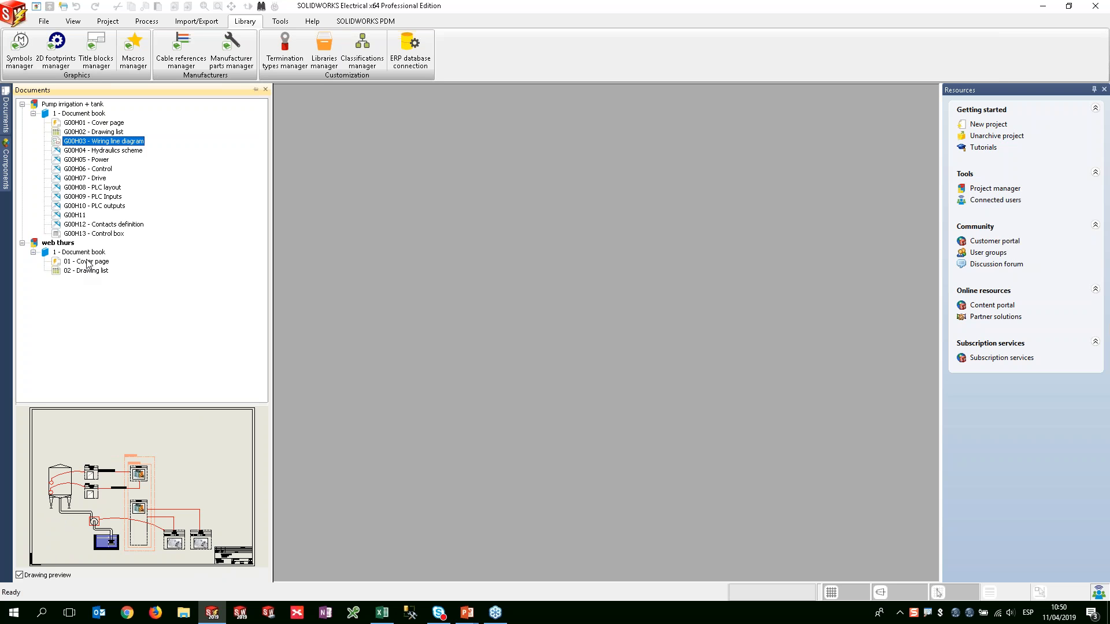
left_click(88, 262)
left_click(98, 271)
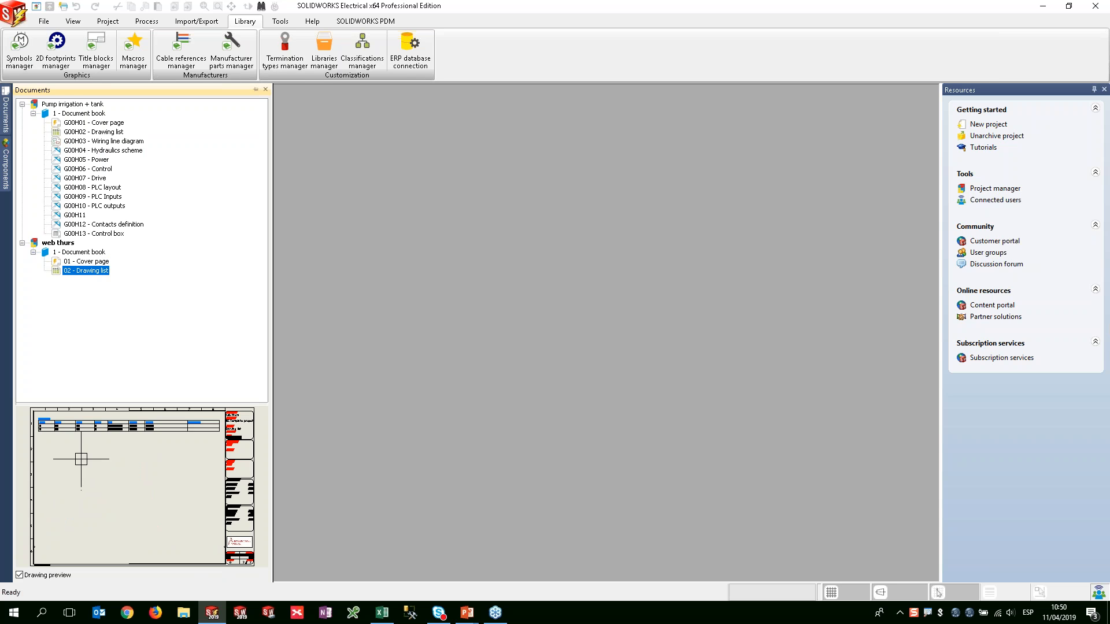
left_click(63, 243)
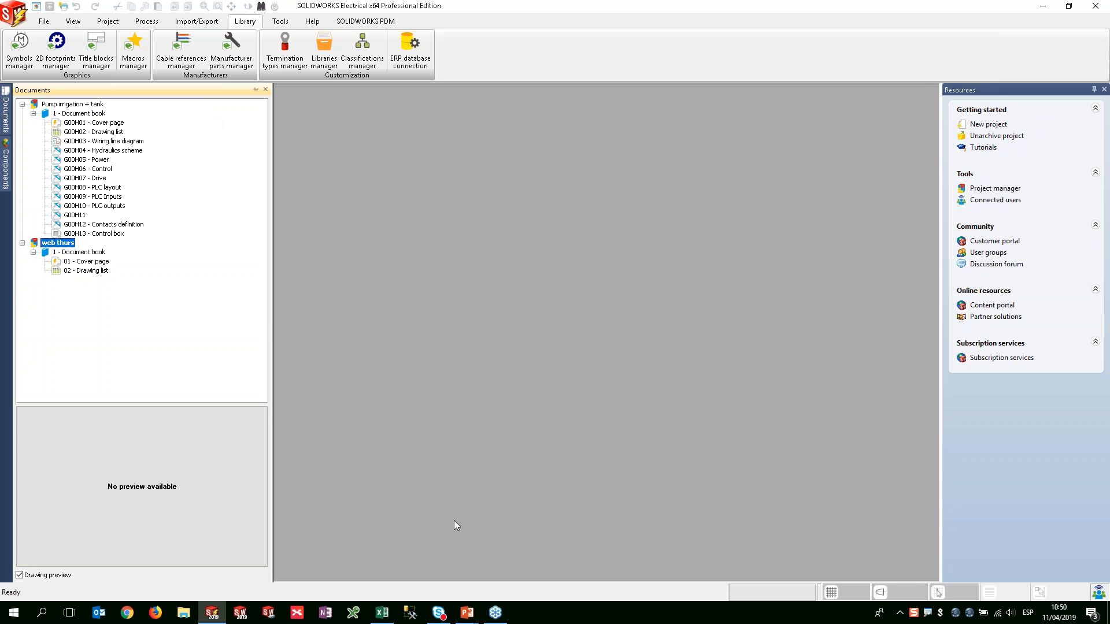
Step: Save the test.xlsx workbook in Excel and return to SOLIDWORKS Electrical
left_click(388, 612)
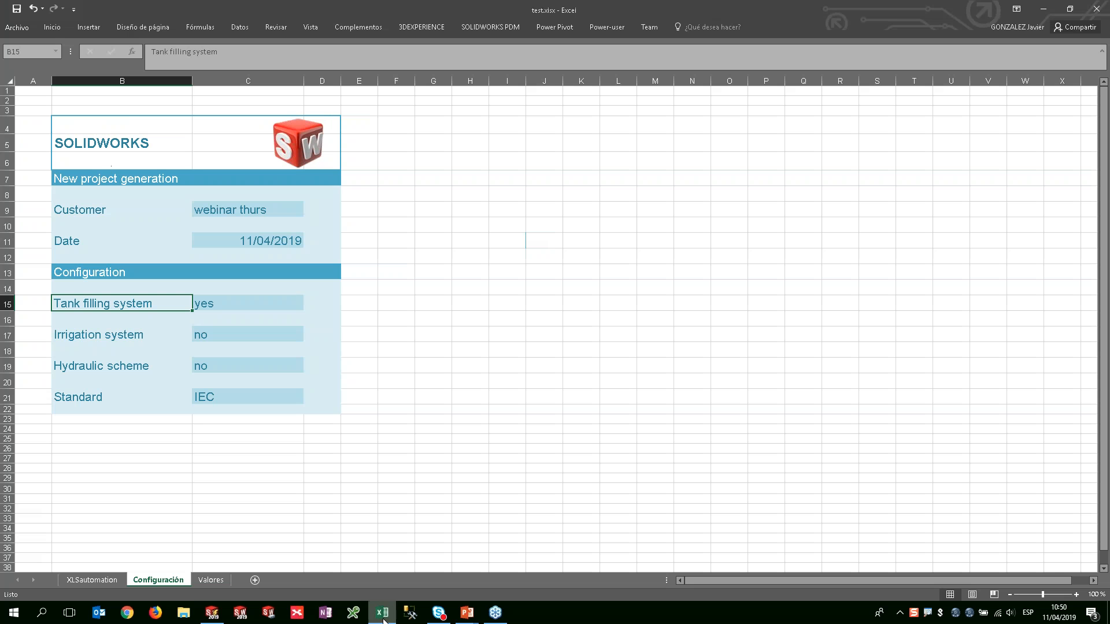
left_click(16, 10)
left_click(222, 616)
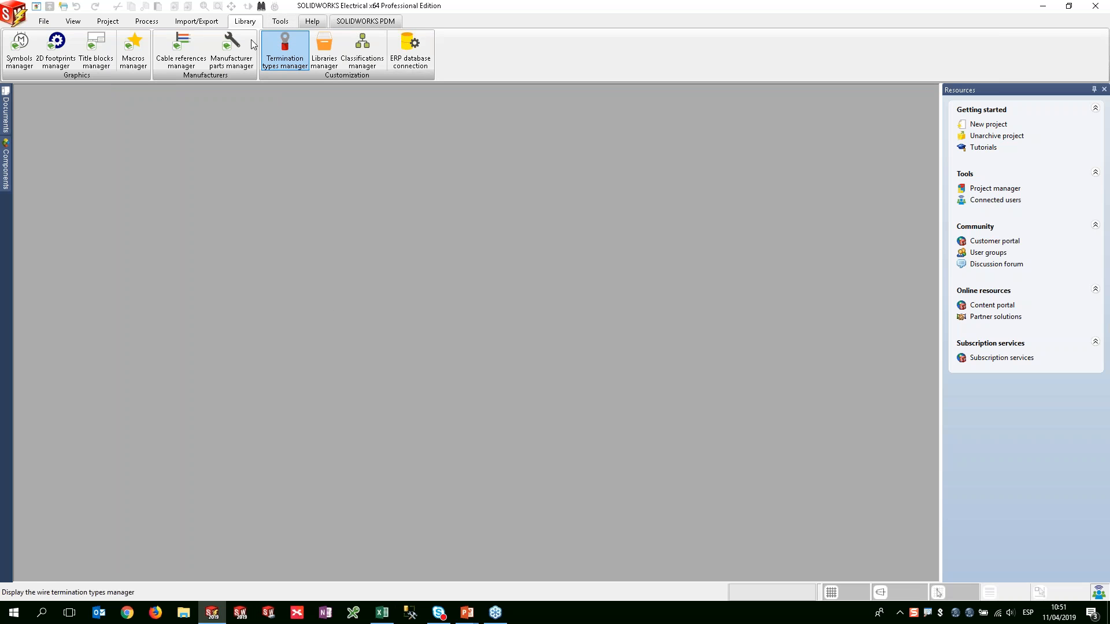
Step: Run Excel Automation on the web thurs project using the test.xlsx file from the desktop
left_click(112, 24)
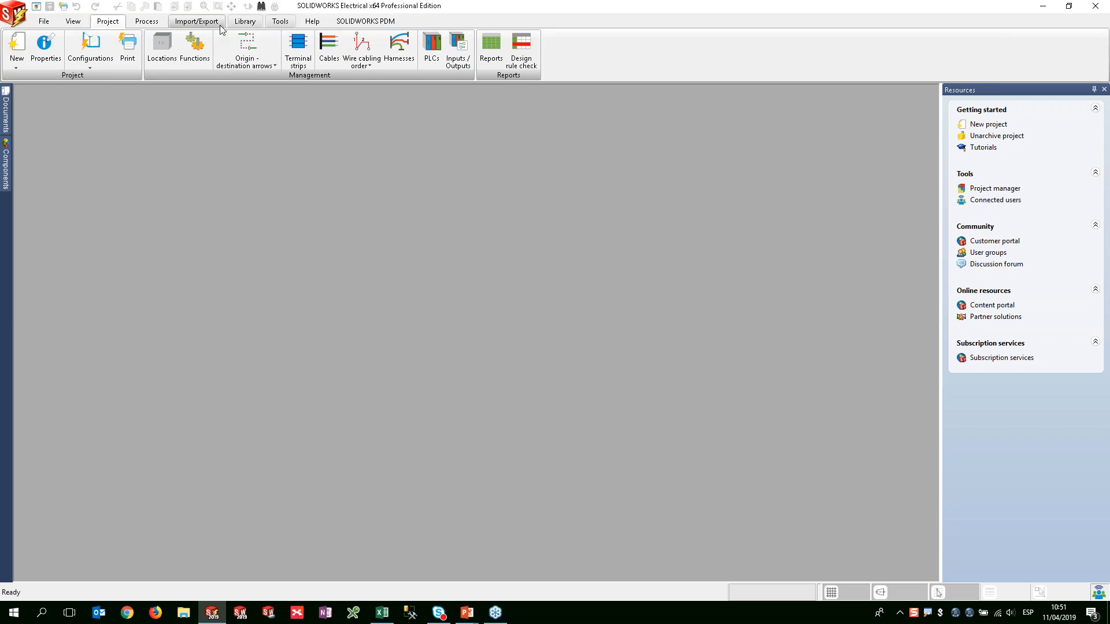
left_click(189, 23)
left_click(286, 36)
left_click(706, 332)
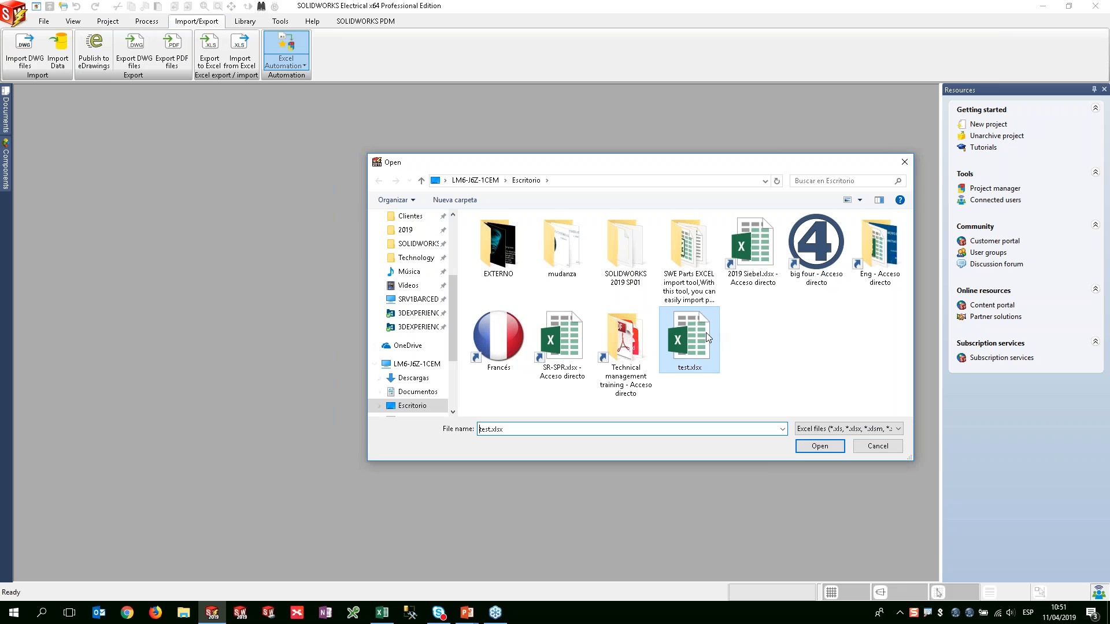
left_click(810, 449)
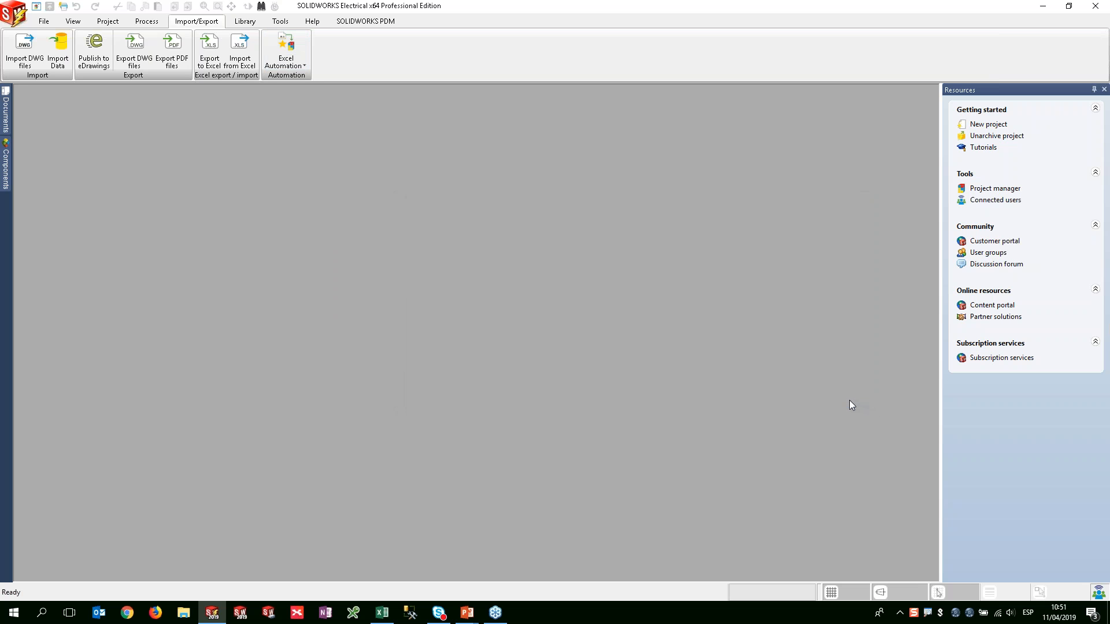
Step: Open the web thurs document book with the other project collapsed and preview the Irrigation pump power ANSI drawing
left_click(6, 111)
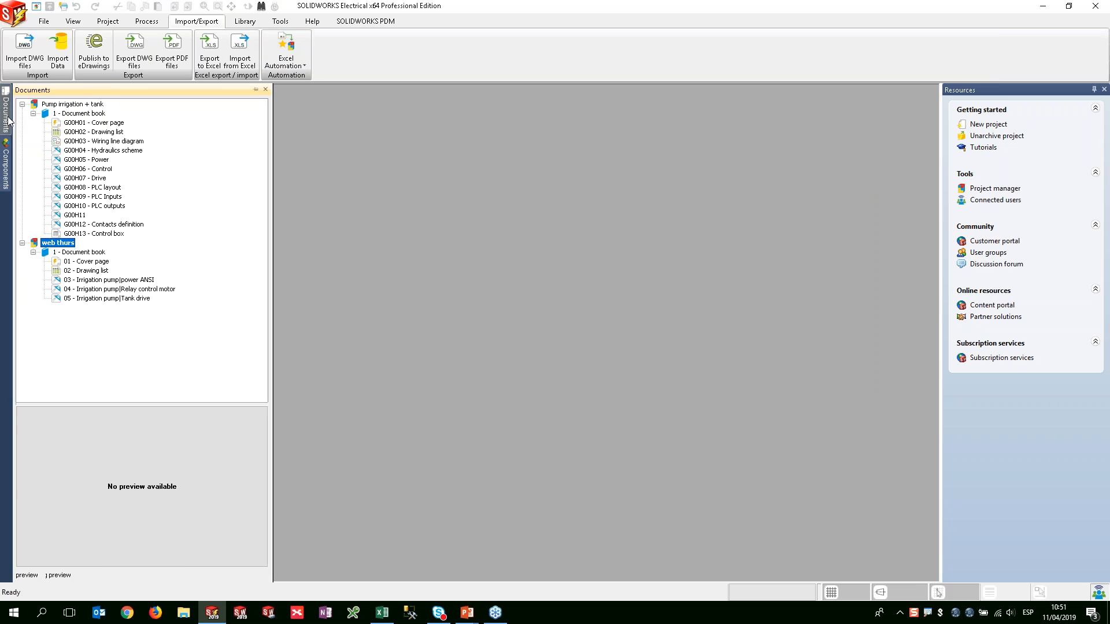
left_click(74, 253)
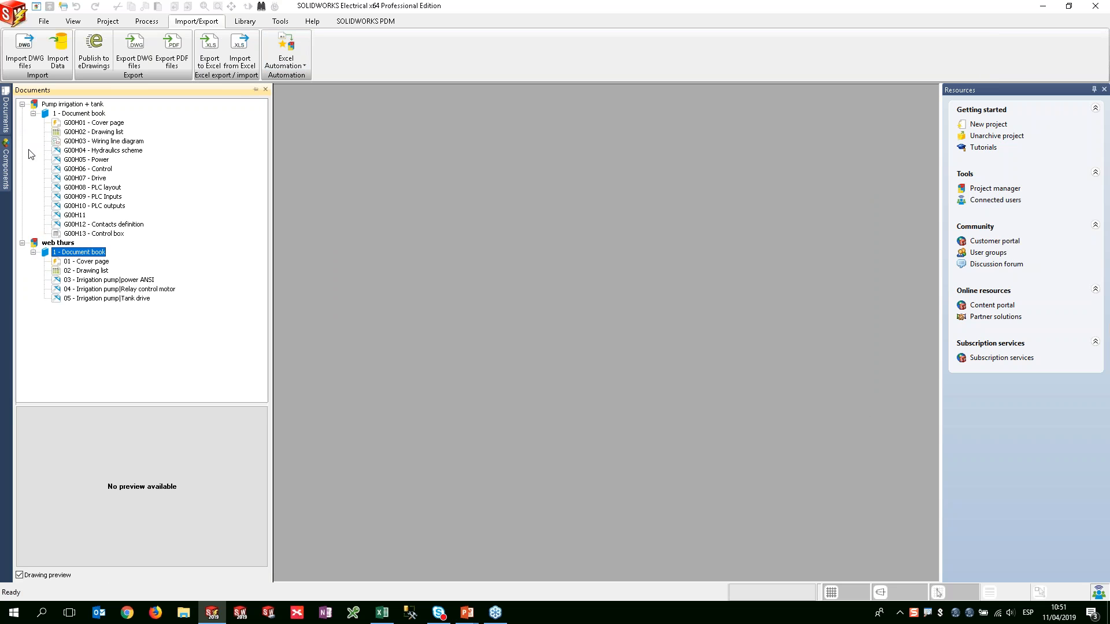
left_click(22, 104)
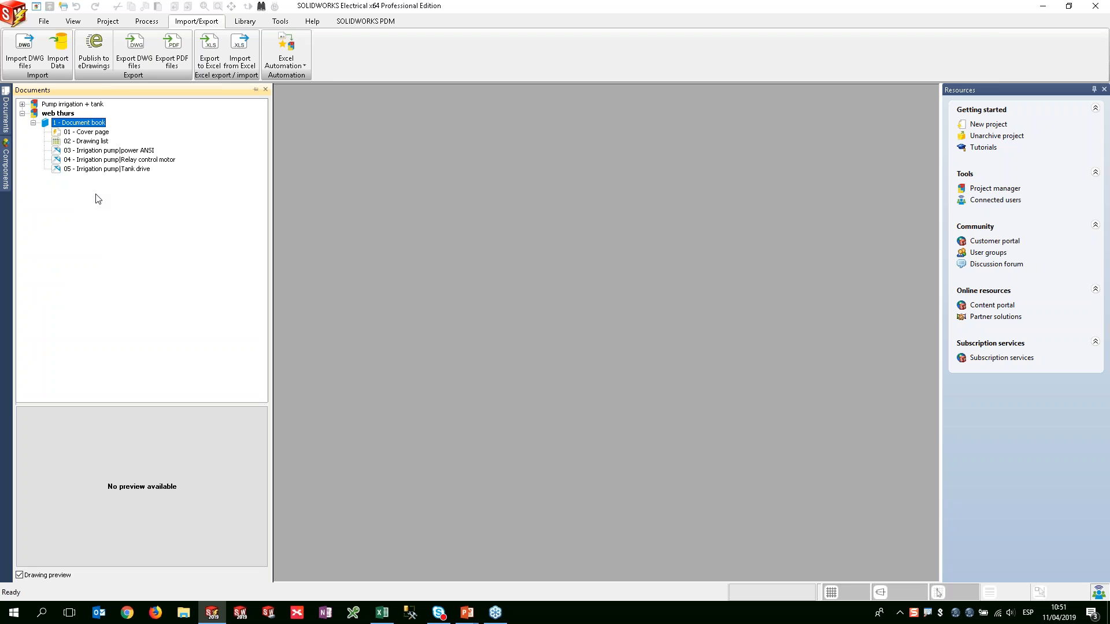
left_click(87, 152)
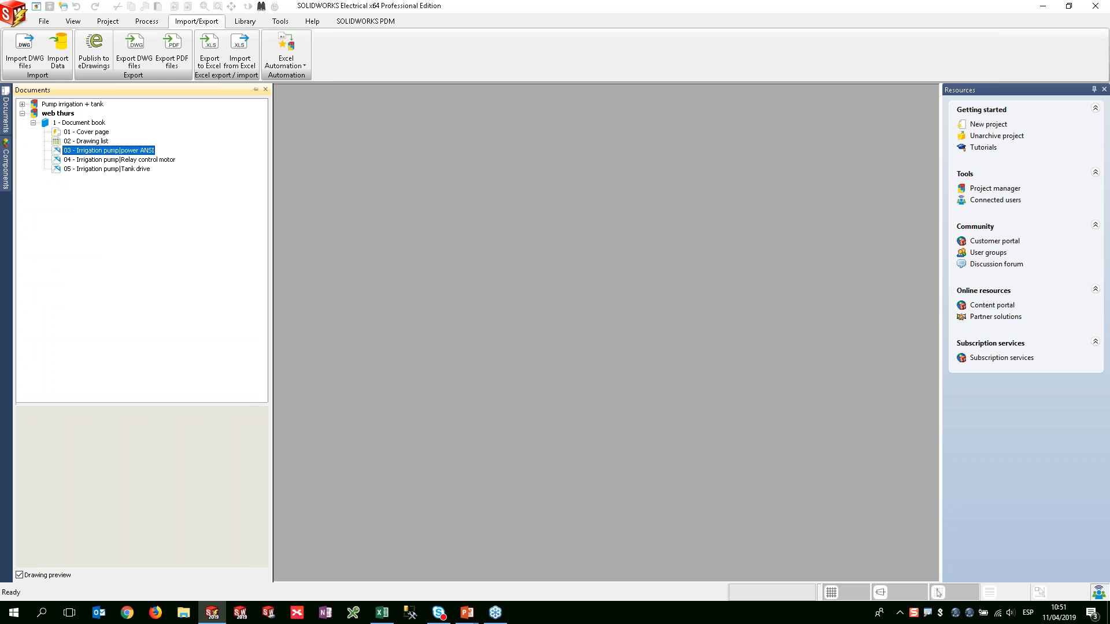
Step: Compare the web thurs Relay control motor and Tank drive drawings with the Hydraulics scheme, Power and Control drawings of Pump irrigation + tank
left_click(22, 104)
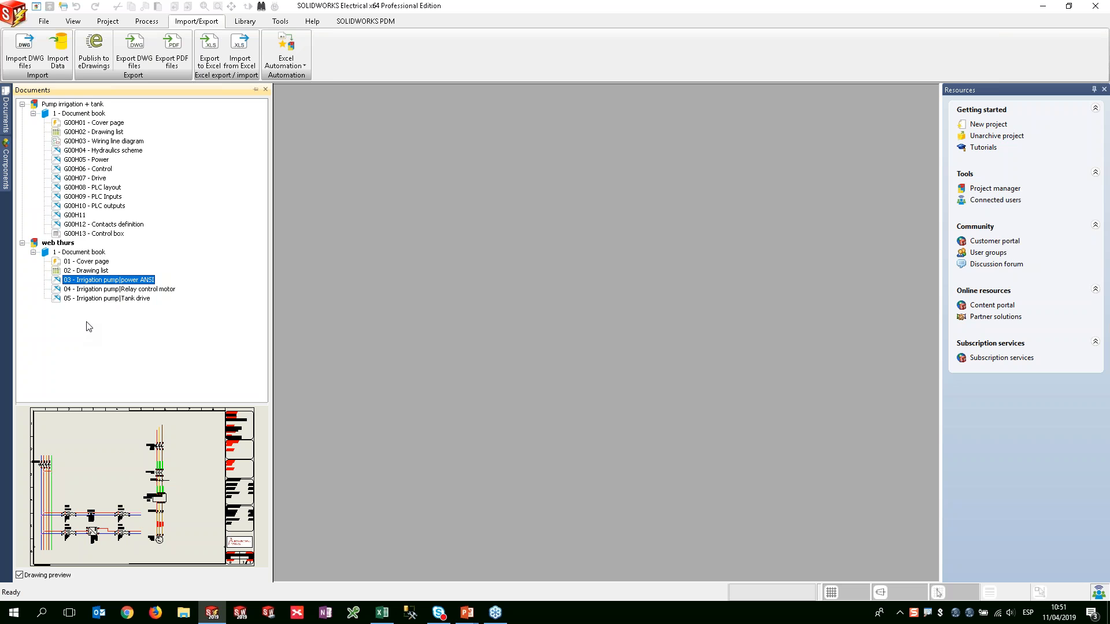
left_click(93, 289)
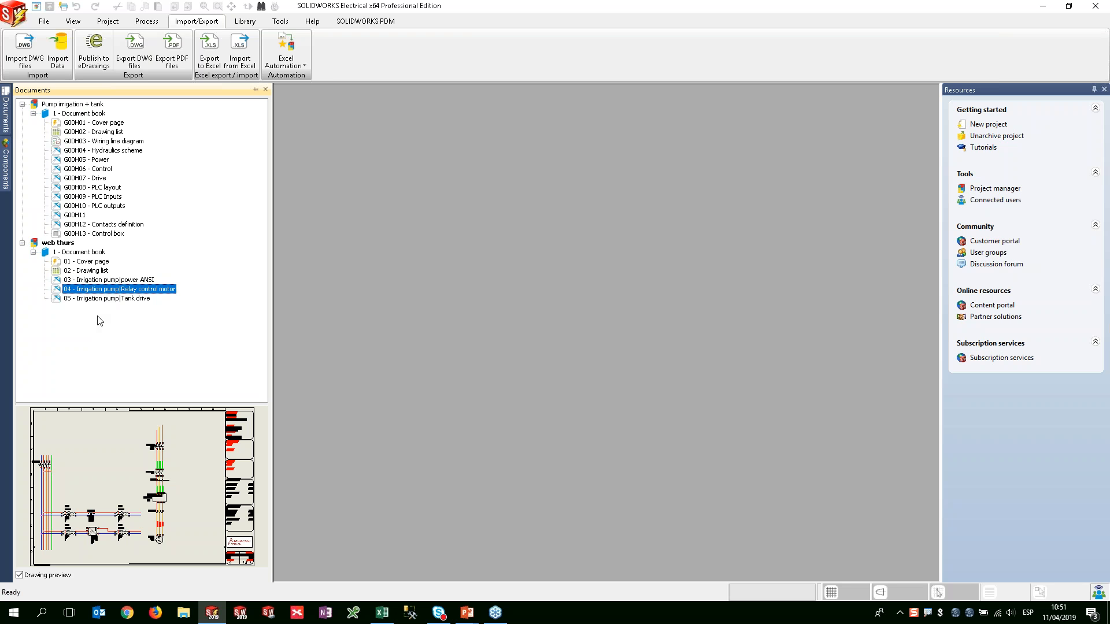
left_click(97, 299)
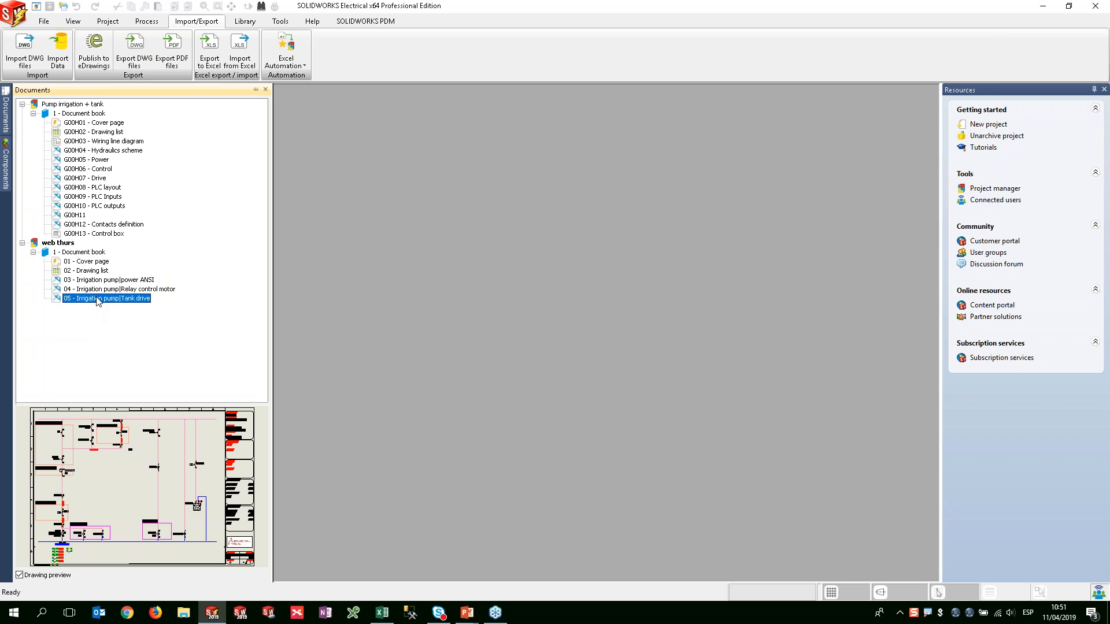
left_click(96, 290)
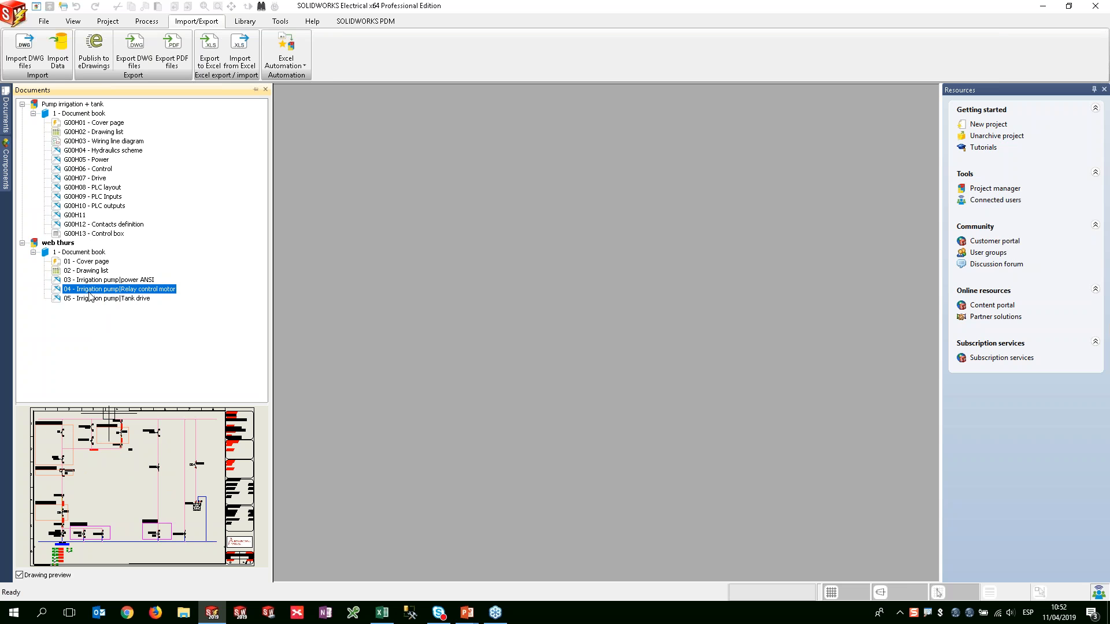
left_click(83, 151)
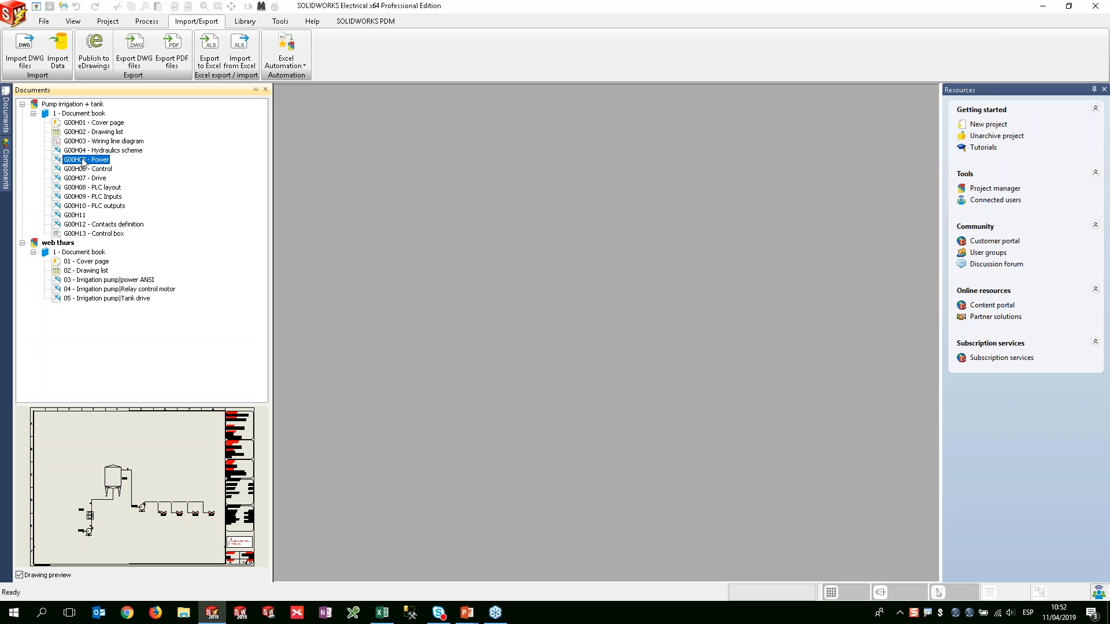
left_click(89, 170)
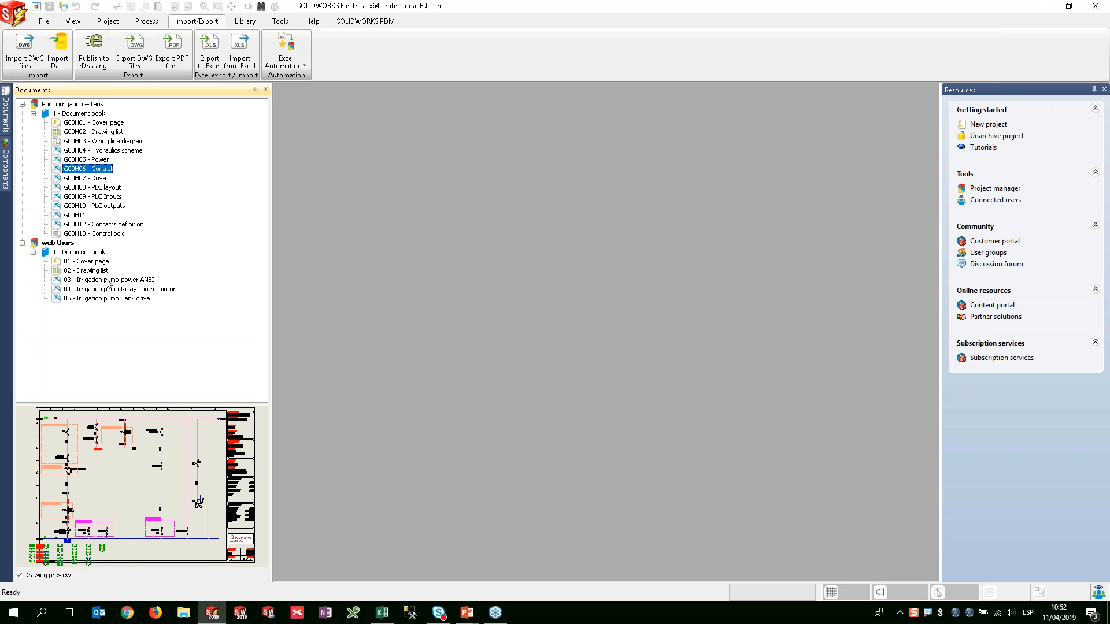
Step: Open the Drive drawing of Pump irrigation + tank and inspect its Drive 1 and Drive 2 circuits
left_click(96, 179)
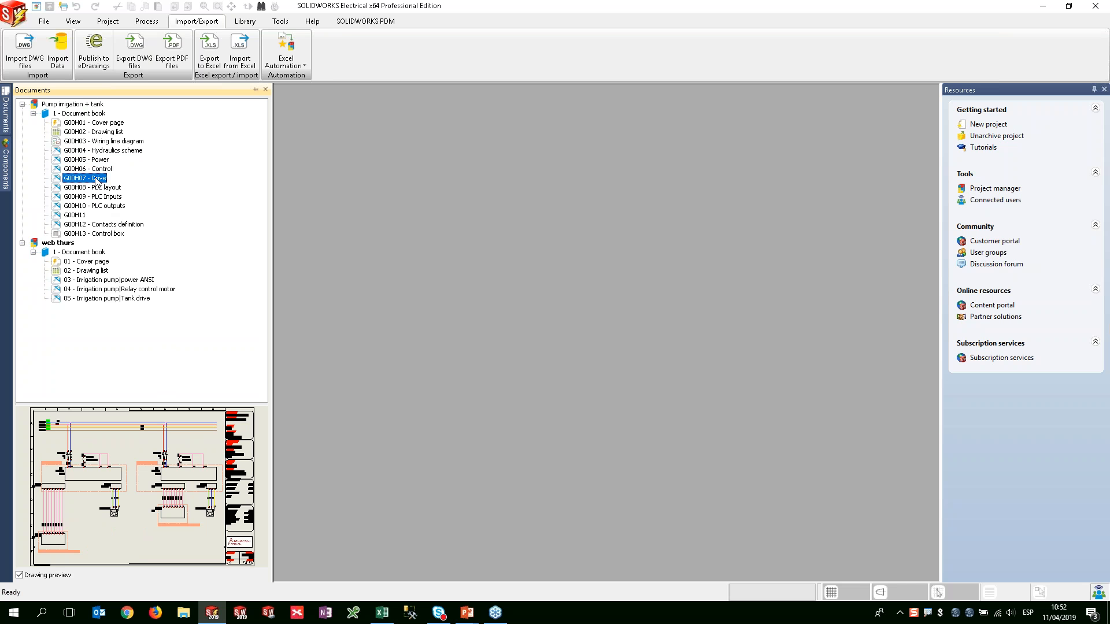
double_click(96, 178)
scroll(530, 330, "up", 3)
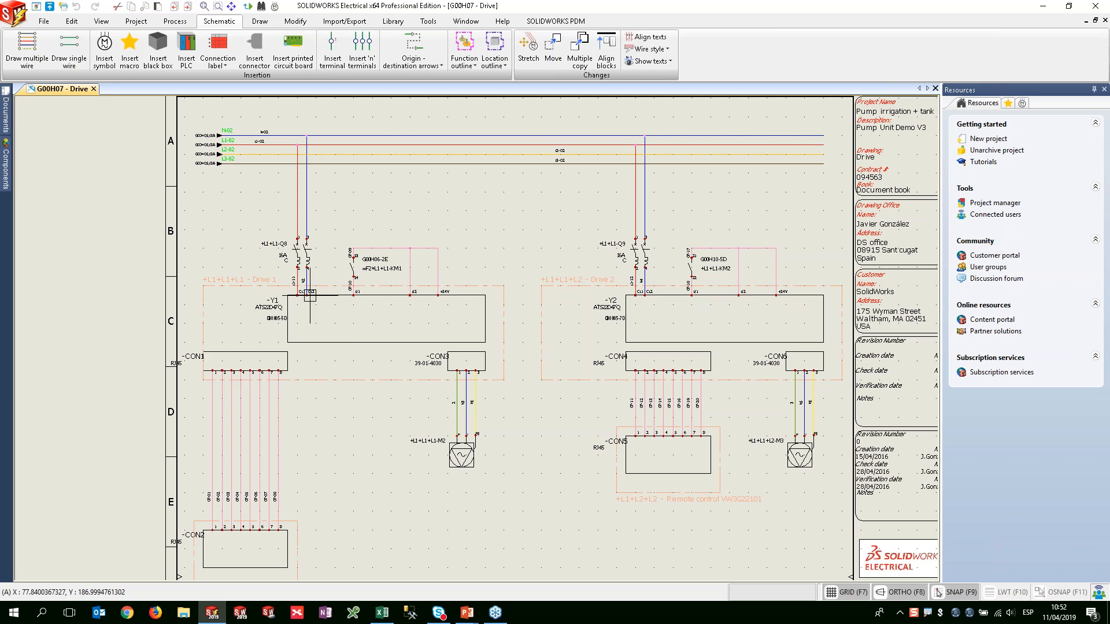
scroll(337, 322, "up", 1)
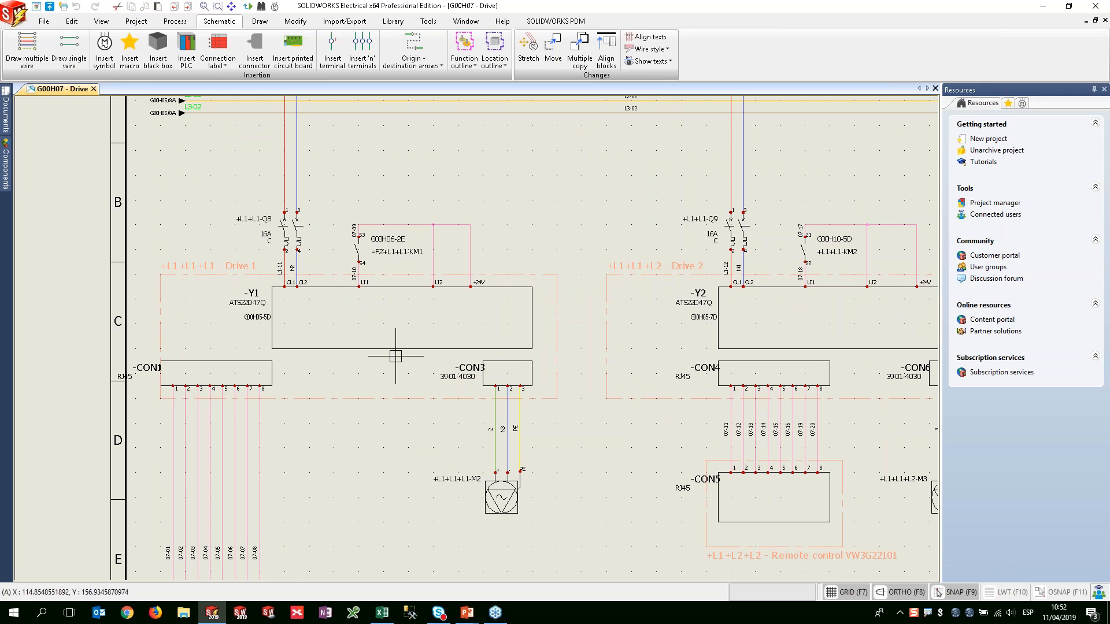
middle_click_drag(389, 354, 367, 248)
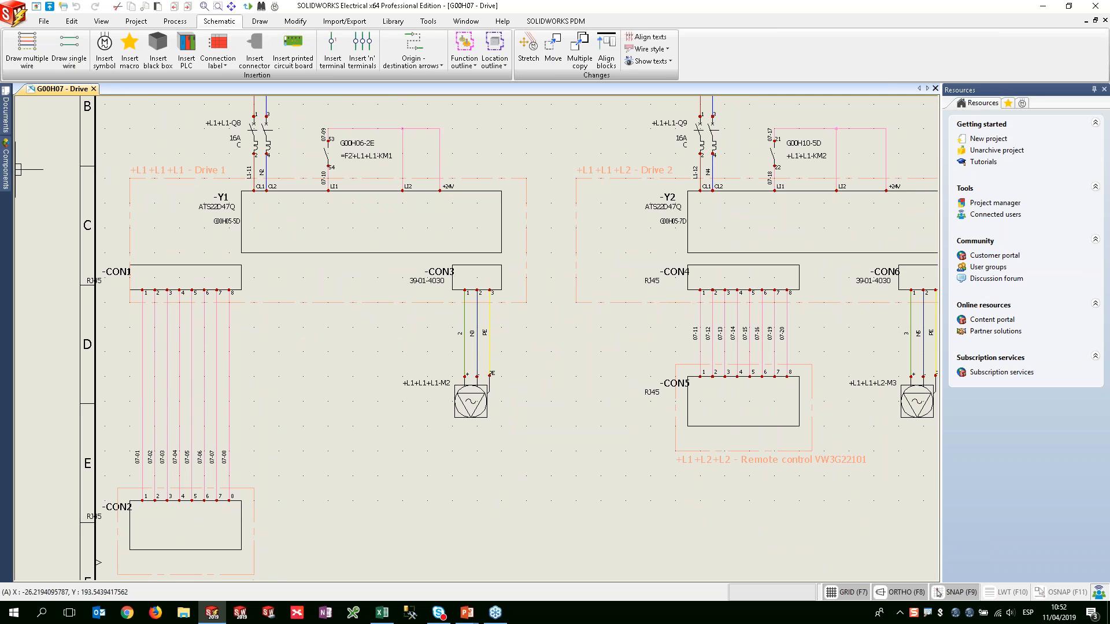
Step: Open the web thurs Irrigation pump Tank drive drawing and examine the generated Drive 1 circuit
left_click(6, 167)
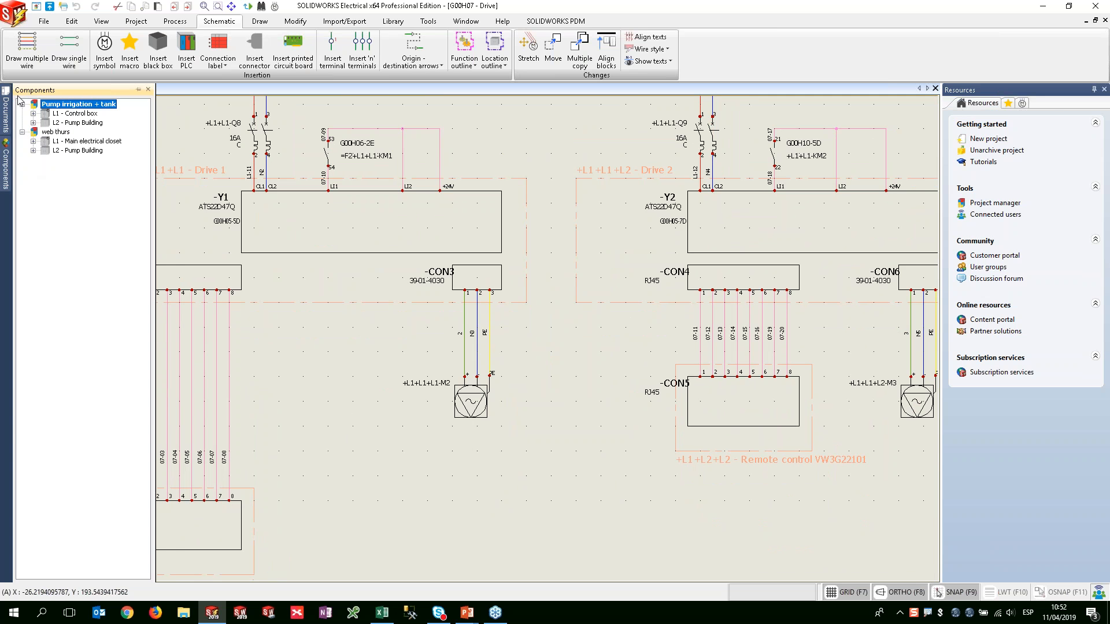
left_click(6, 111)
left_click(116, 299)
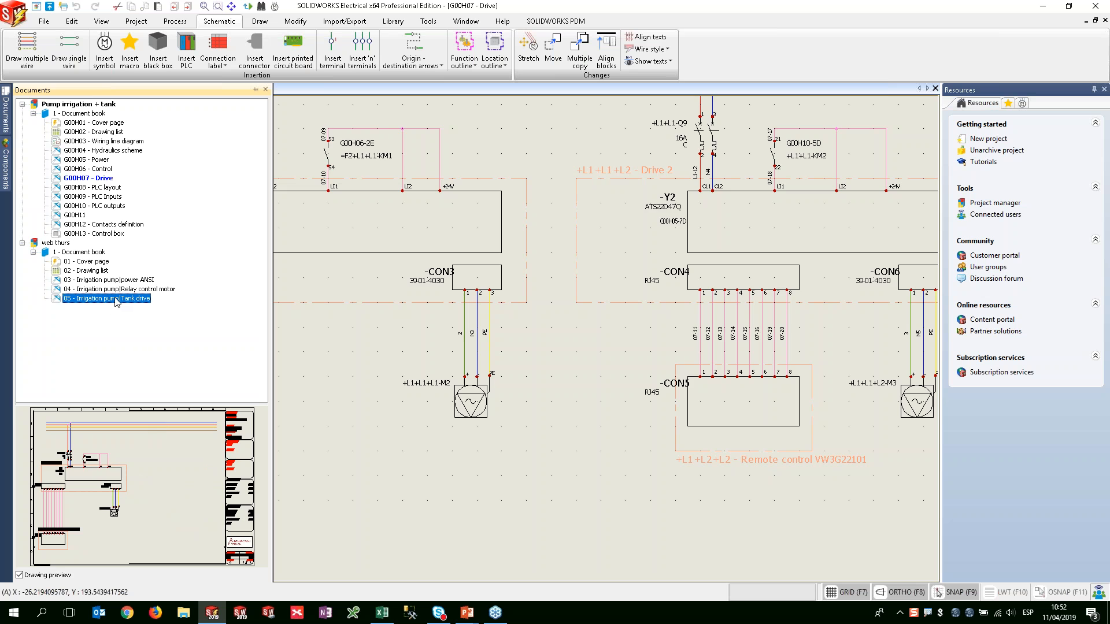
double_click(115, 300)
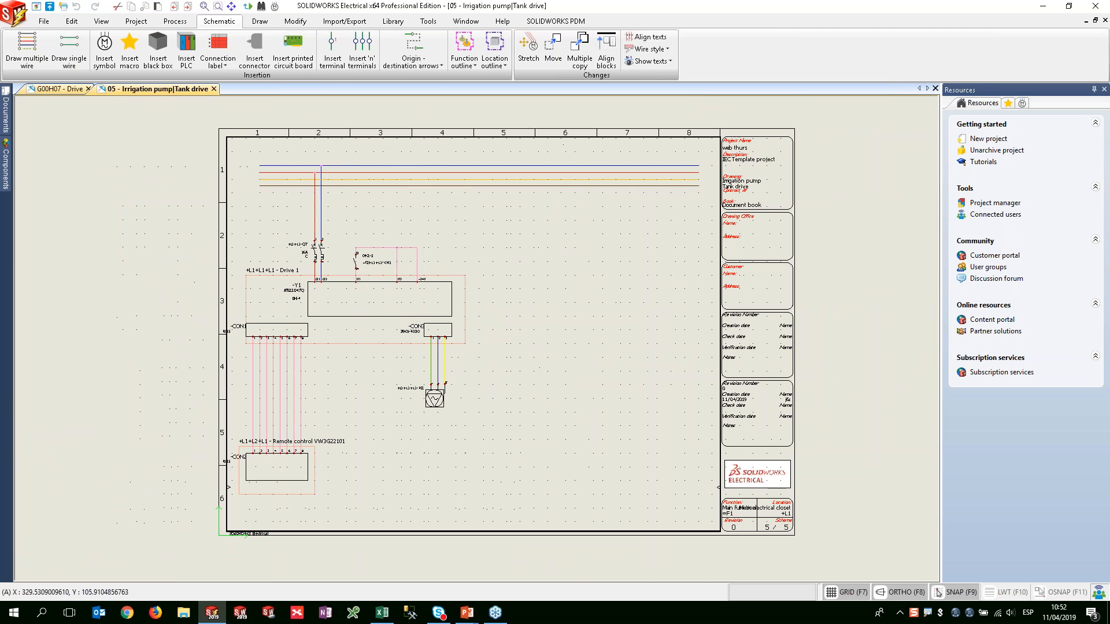
middle_click_drag(432, 430, 463, 443)
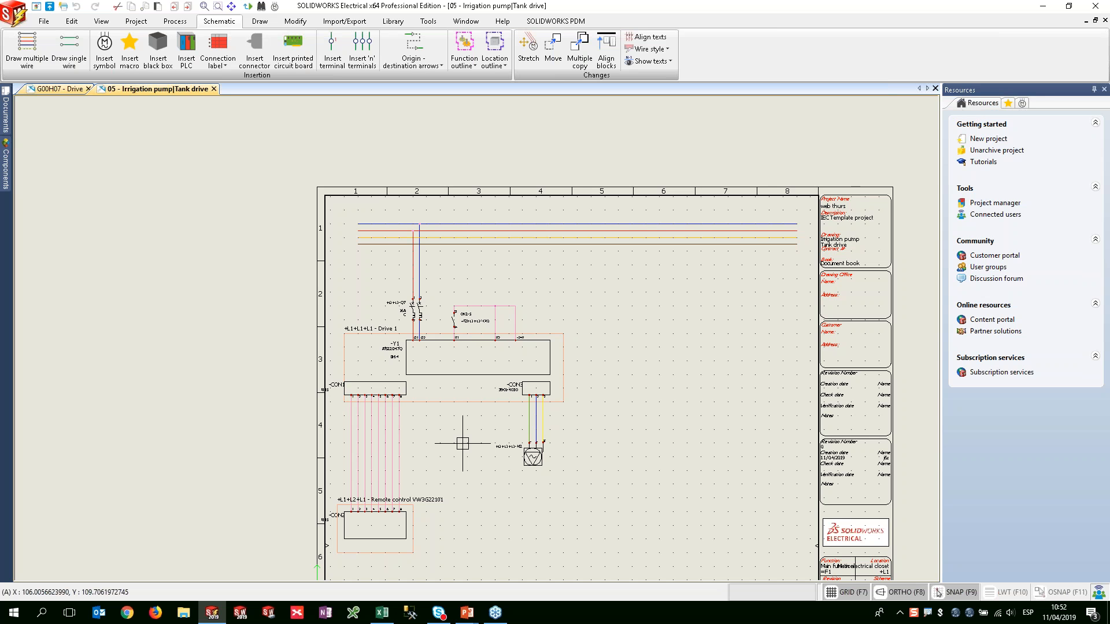
mouse_move(6, 123)
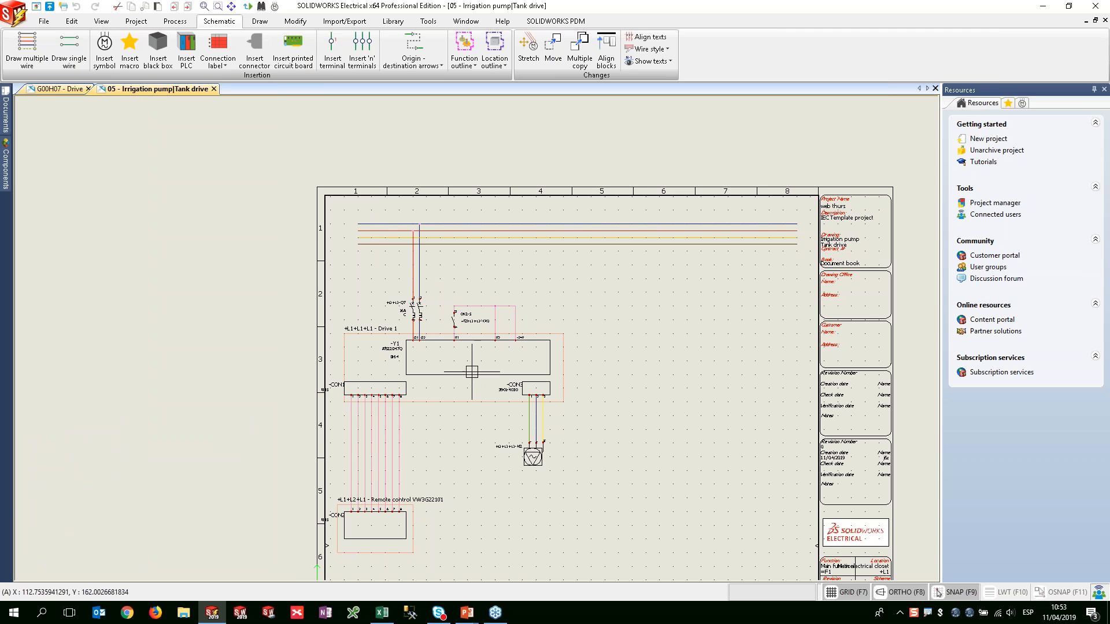
Step: Switch to the test.xlsx workbook in Excel and set the macro in cell A4 of the XLSautomation sheet to Irrigation pump|power IEC
left_click(381, 612)
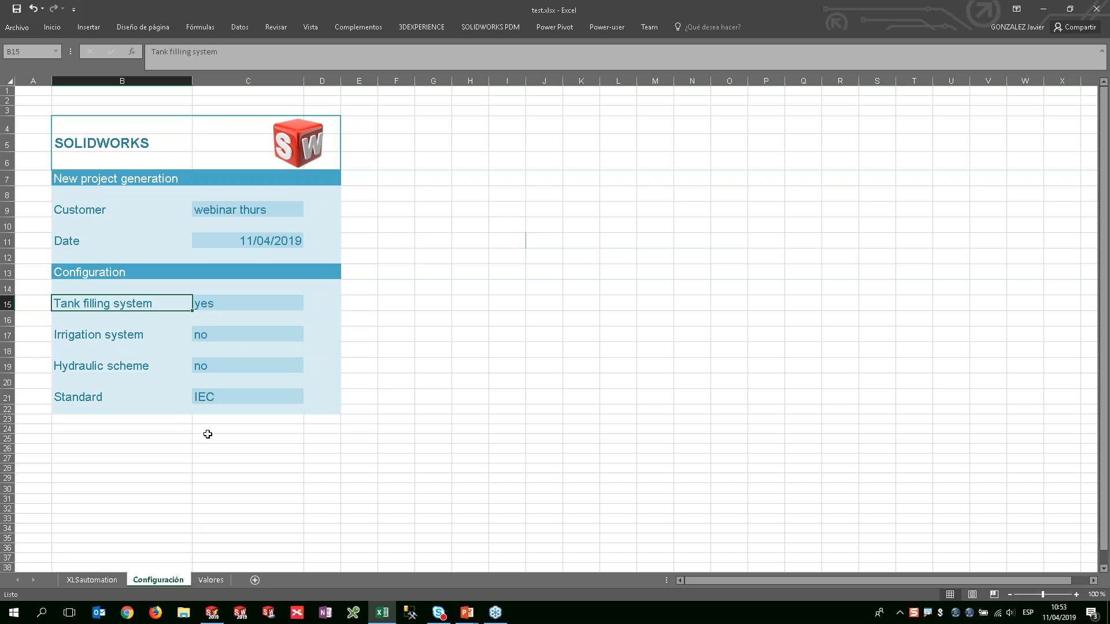
left_click(99, 582)
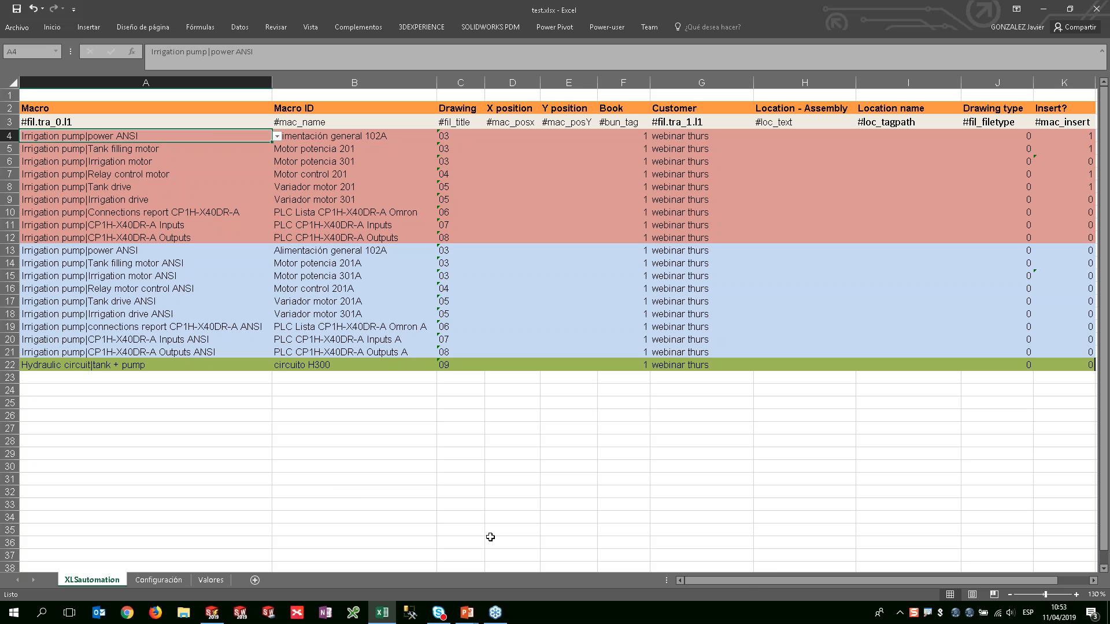
mouse_move(747, 578)
left_mouse_down()
mouse_move(777, 576)
mouse_move(746, 578)
left_mouse_up()
left_click(278, 138)
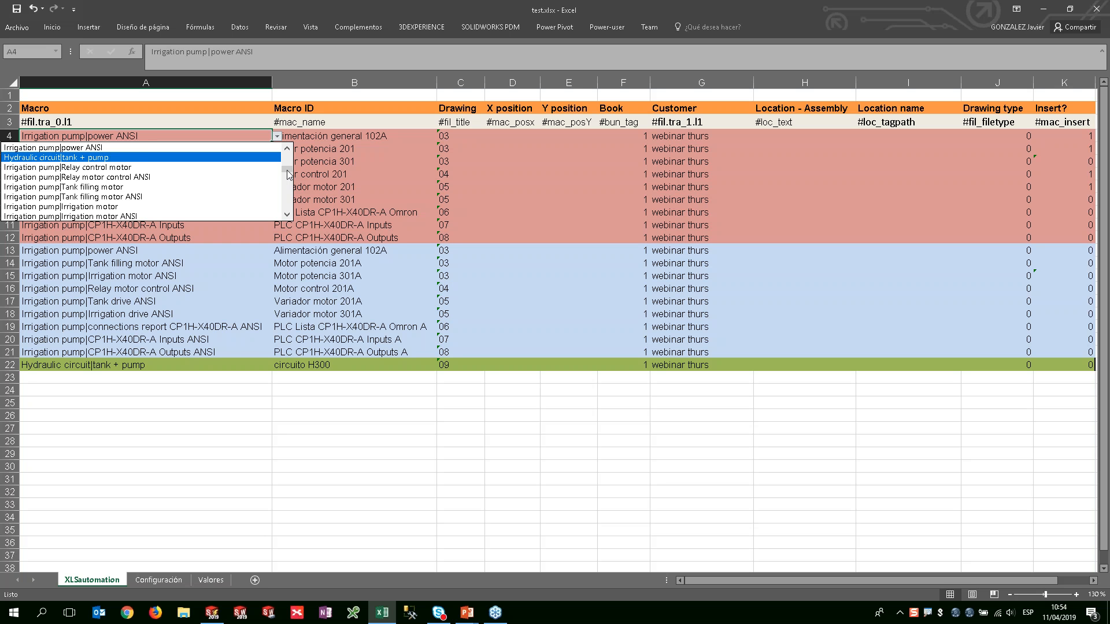
mouse_move(287, 169)
left_mouse_down()
mouse_move(287, 188)
mouse_move(287, 171)
left_mouse_up()
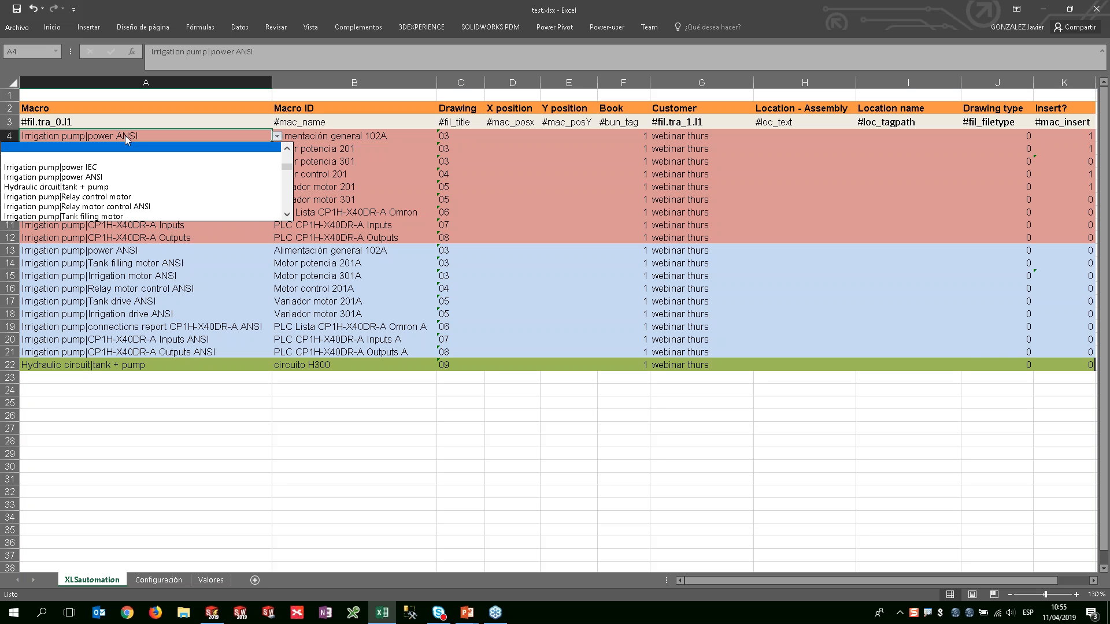
left_click(122, 169)
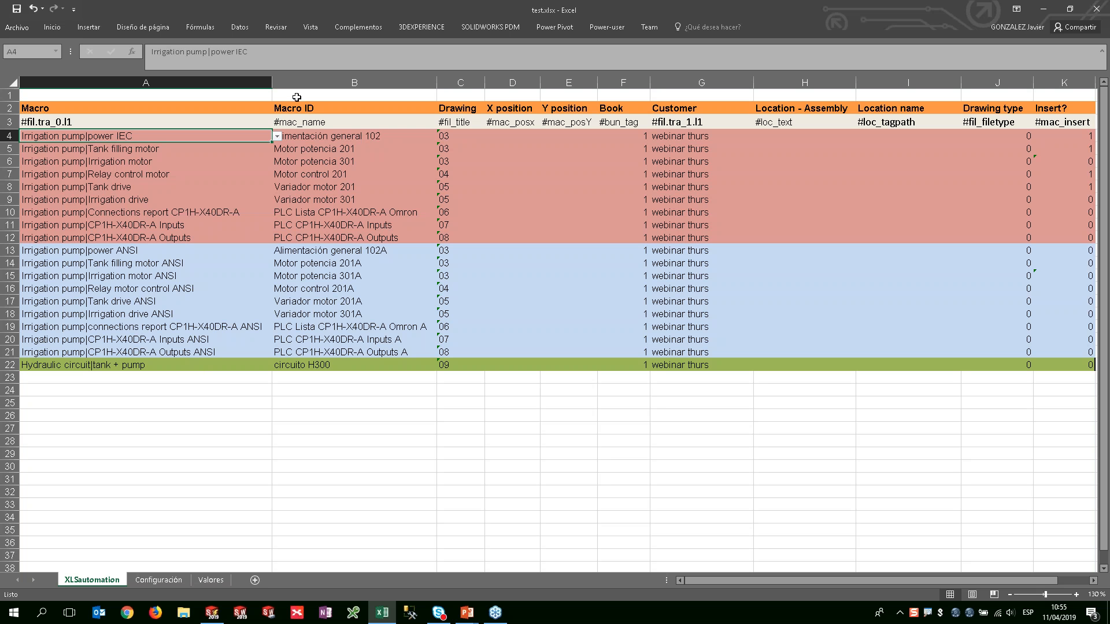
Step: Review the lookup formula and the macro IDs in cells B4:B22 of the XLSautomation sheet
left_click(323, 138)
left_click_drag(323, 138, 329, 356)
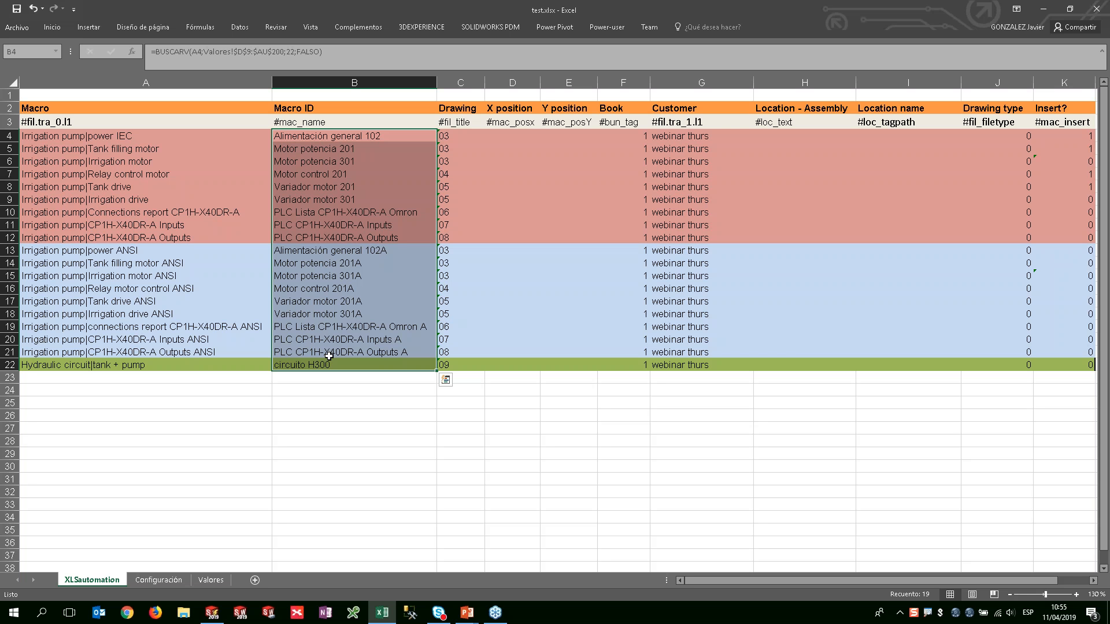
left_click(141, 141)
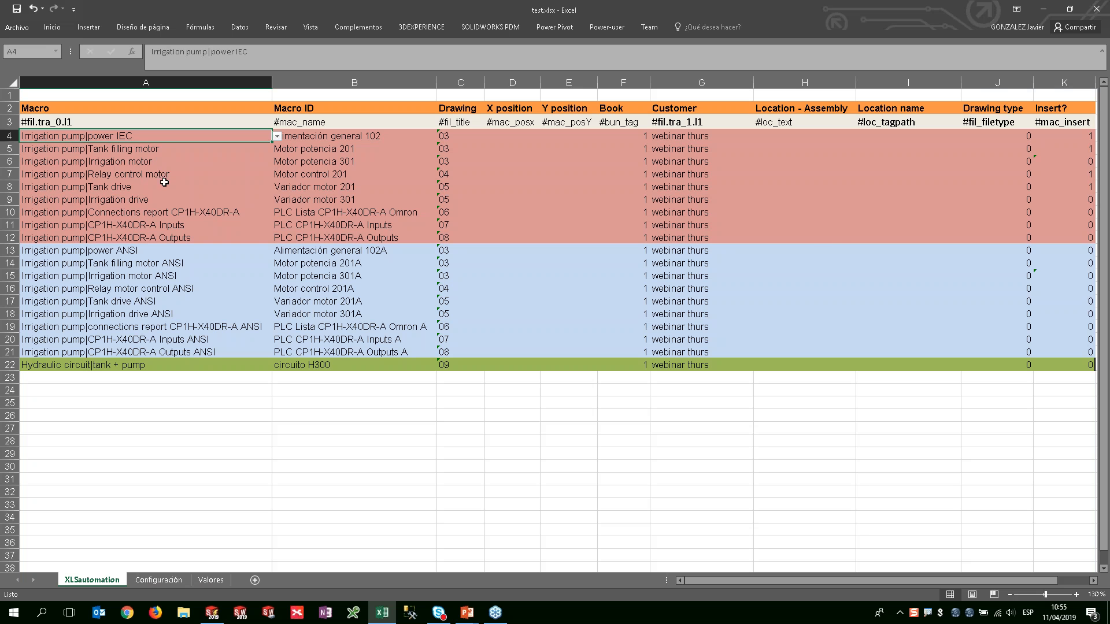
Step: Return to SOLIDWORKS Electrical and open the web thurs Irrigation pump Relay control motor drawing
left_click(211, 613)
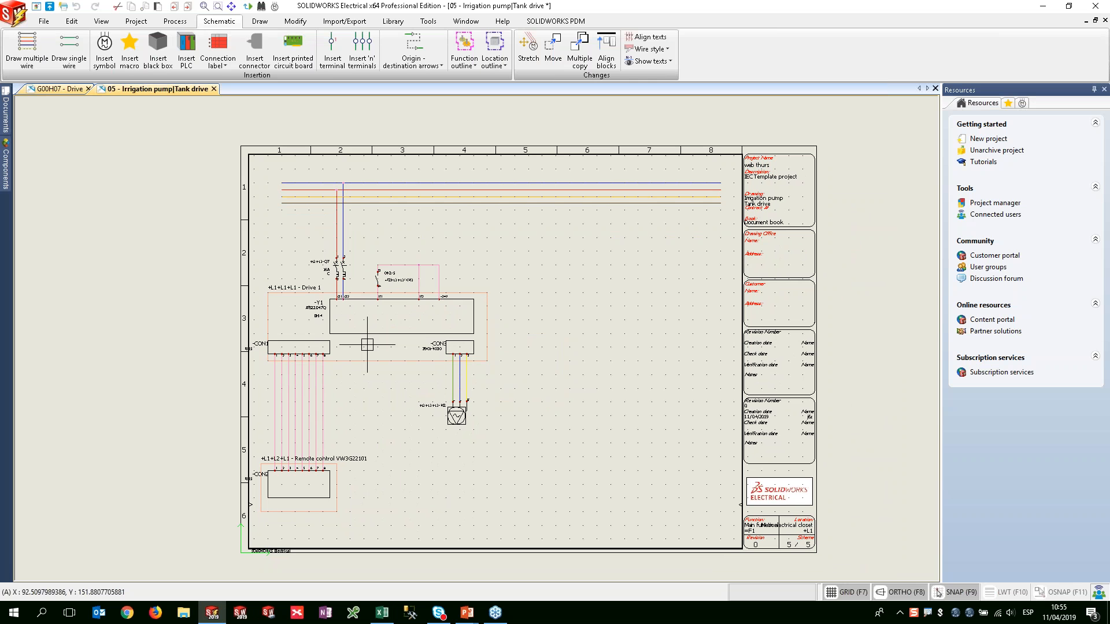
mouse_move(5, 183)
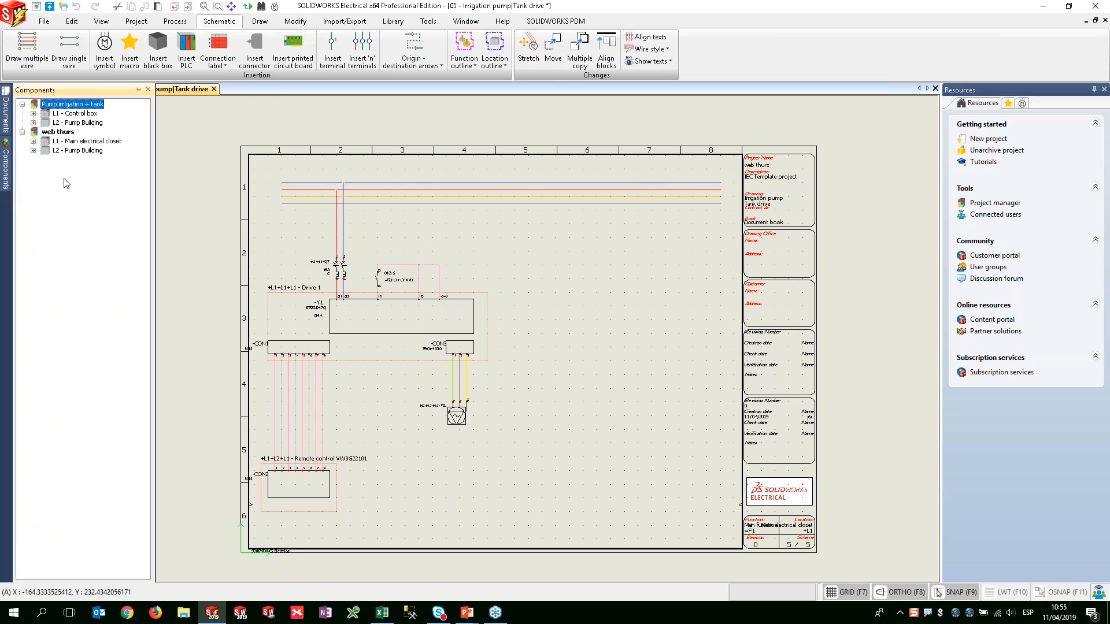
mouse_move(5, 113)
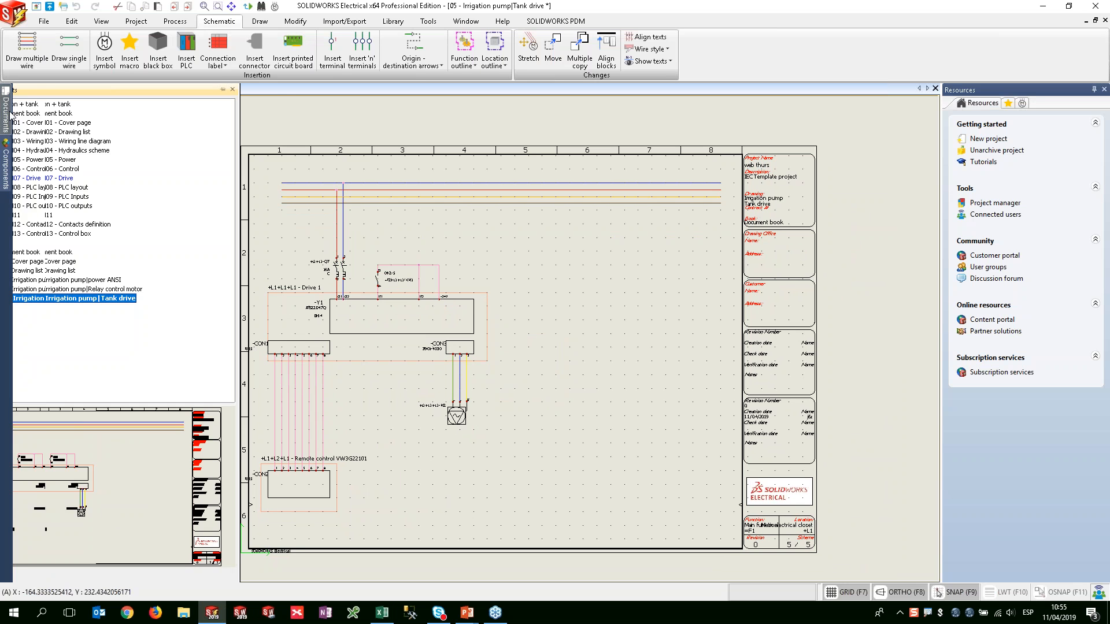
left_click(77, 291)
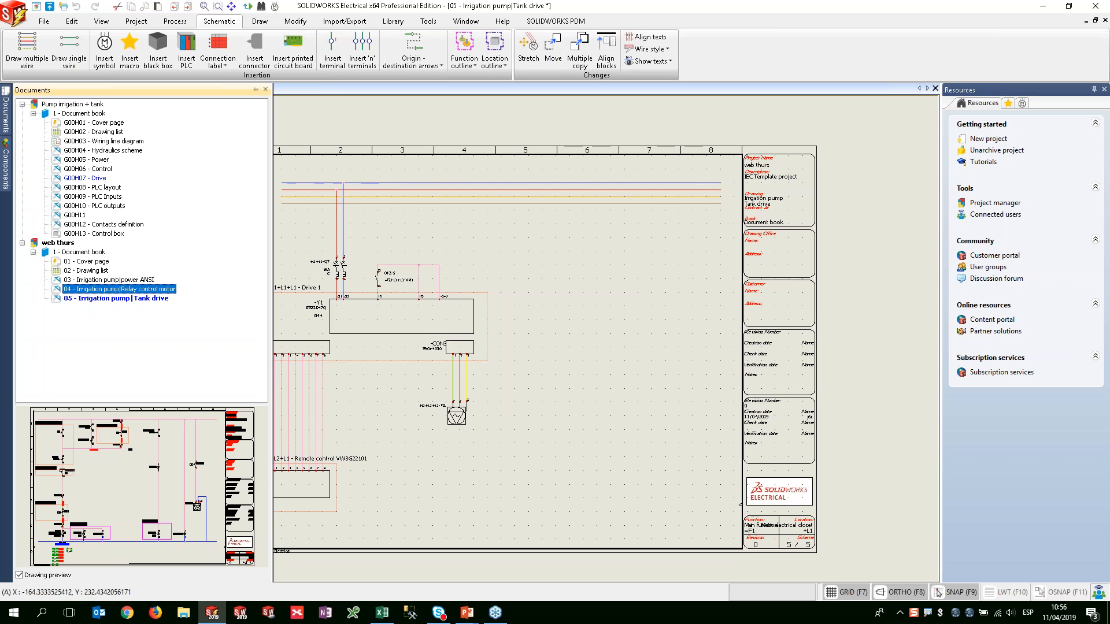
double_click(76, 289)
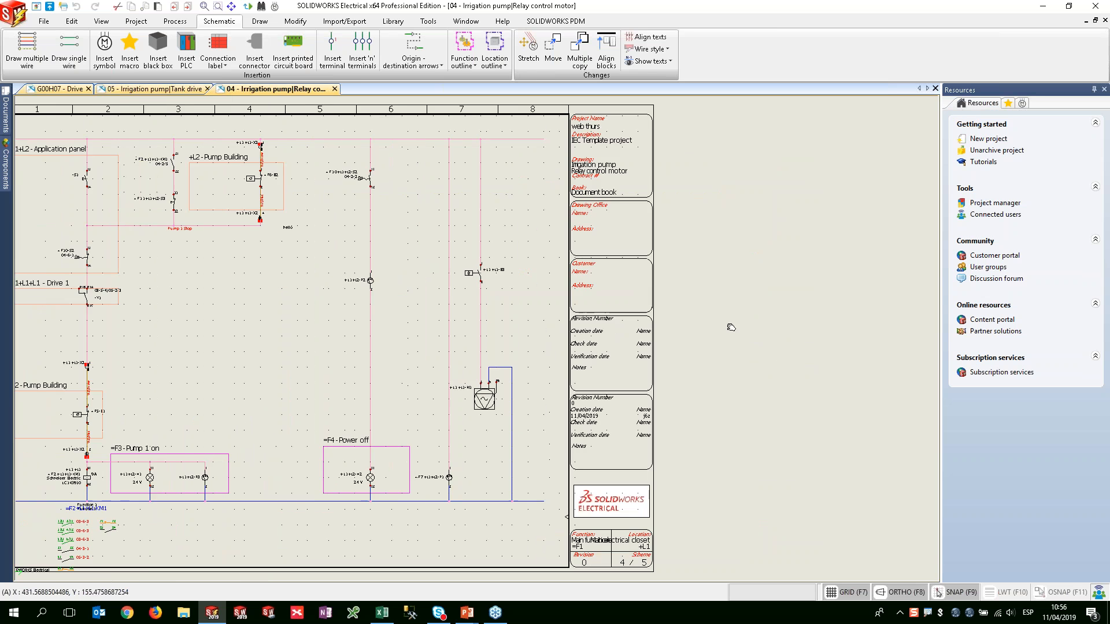
Step: Open the Macros manager and find the Variador motor 201 macro among the unclassed elements
left_click(393, 21)
left_click(134, 49)
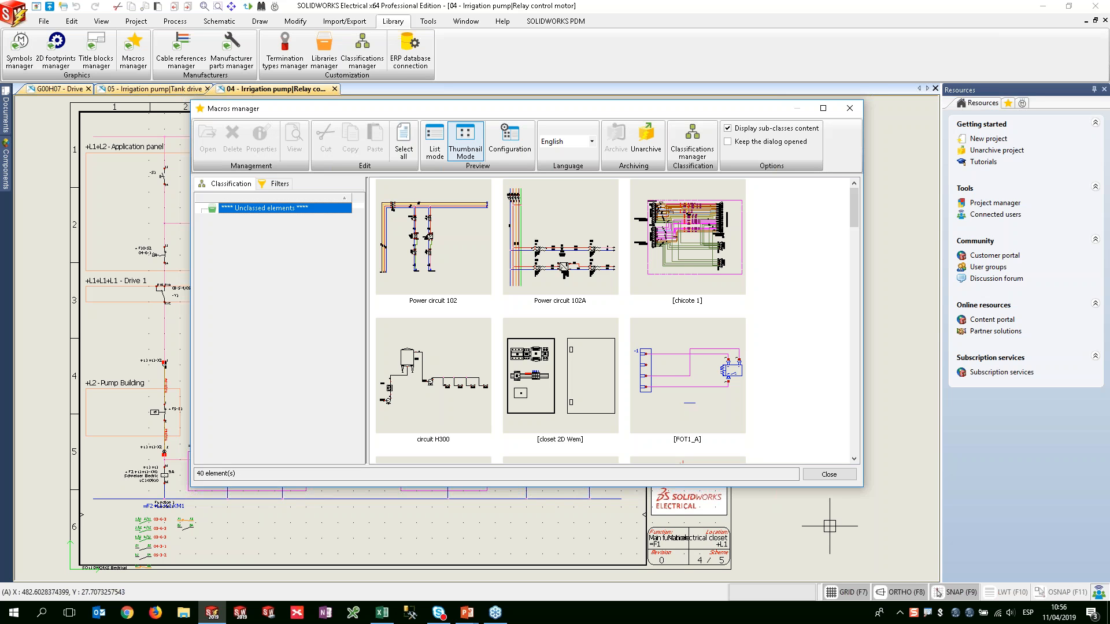
scroll(550, 356, "down", 10)
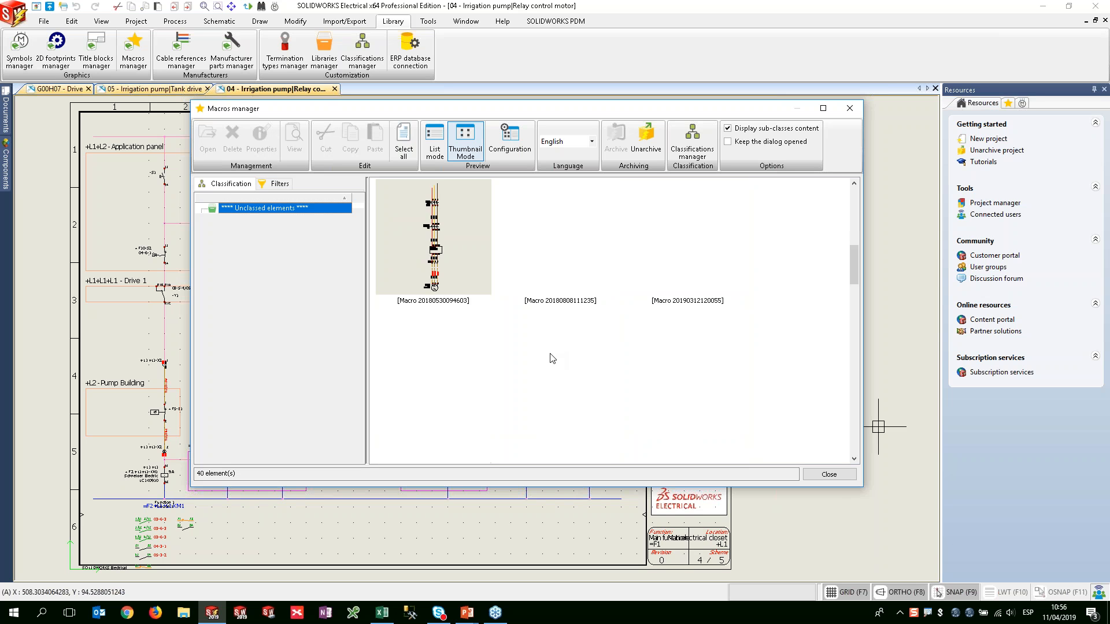
scroll(551, 356, "down", 5)
scroll(551, 356, "down", 2)
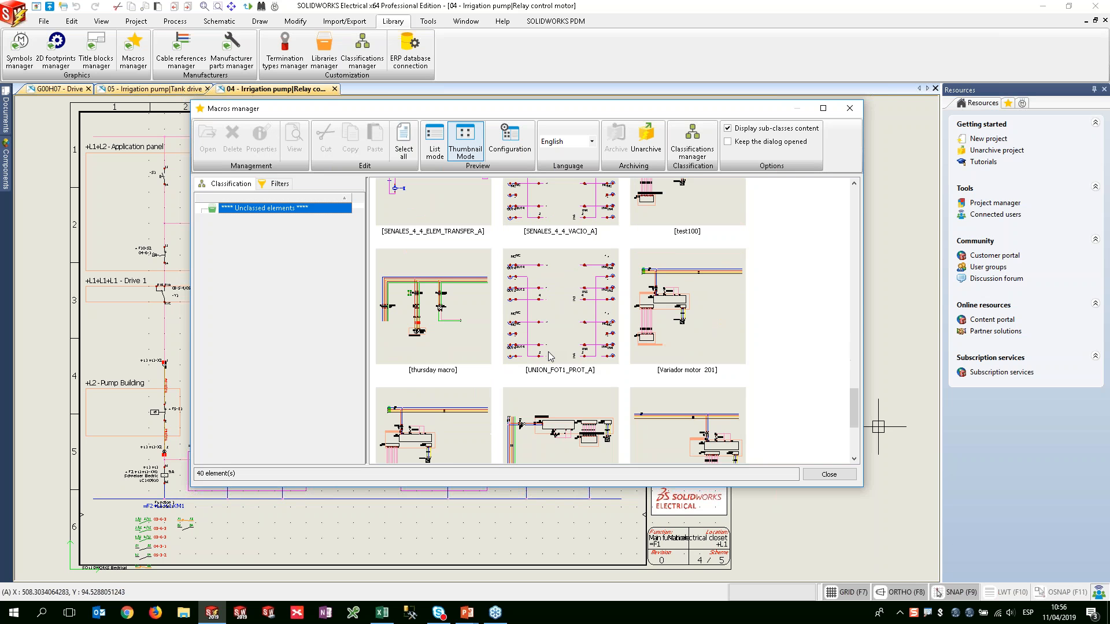
left_click(694, 327)
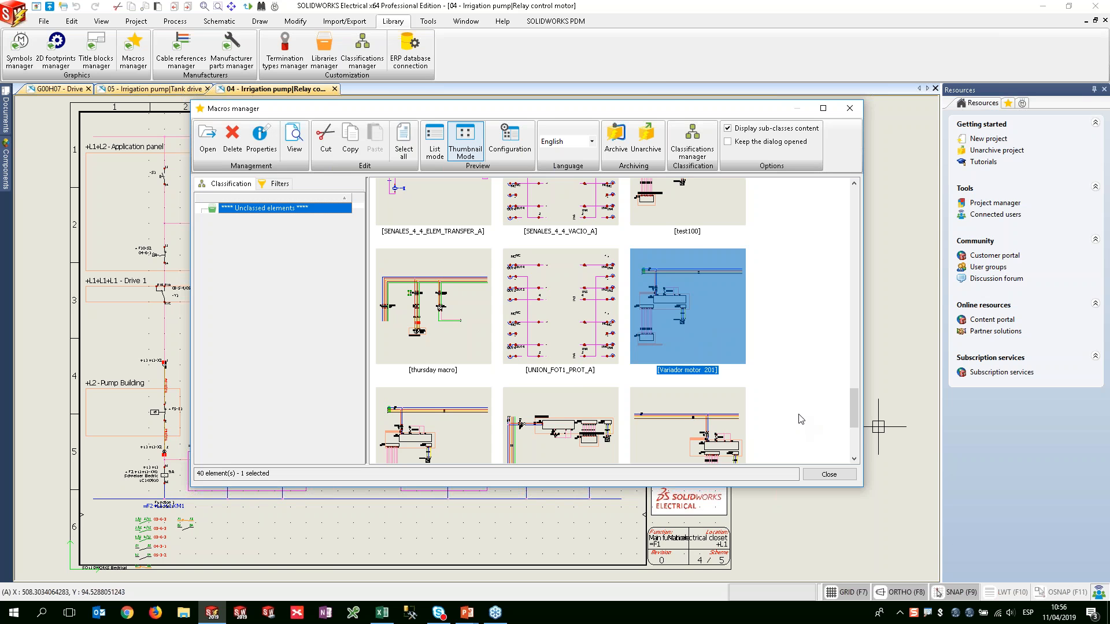
mouse_move(655, 117)
left_mouse_down()
mouse_move(916, 383)
mouse_move(697, 202)
mouse_move(678, 140)
left_mouse_up()
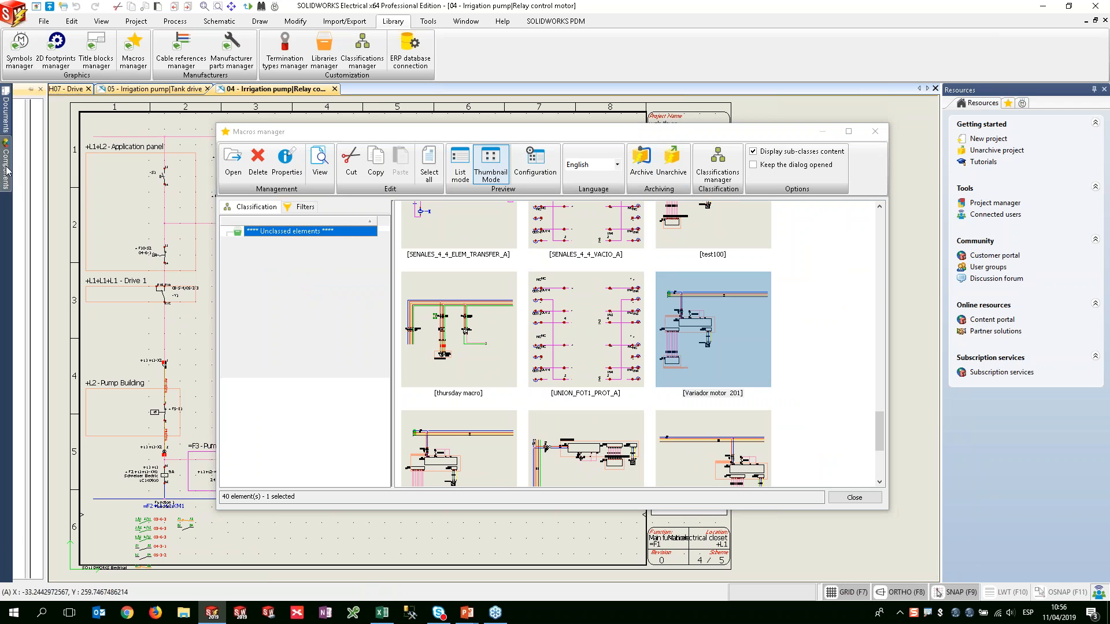
Step: Open the web thurs Tank drive drawing behind the Macros manager and compare it with the motor drive macros
mouse_move(9, 118)
double_click(96, 299)
left_click_drag(433, 133, 440, 22)
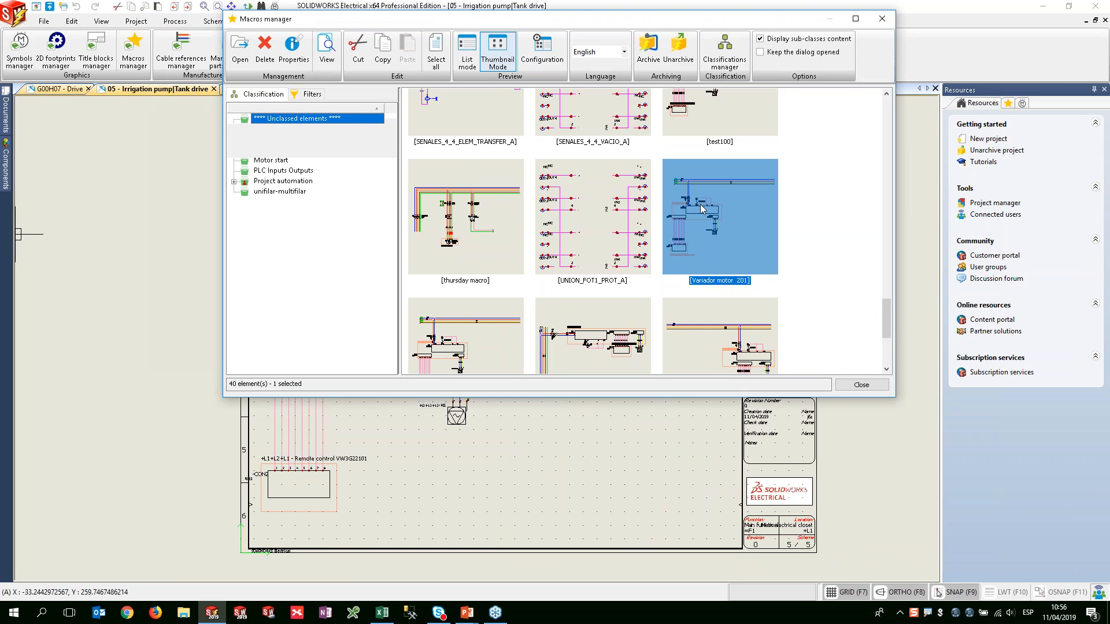
scroll(701, 206, "down", 3)
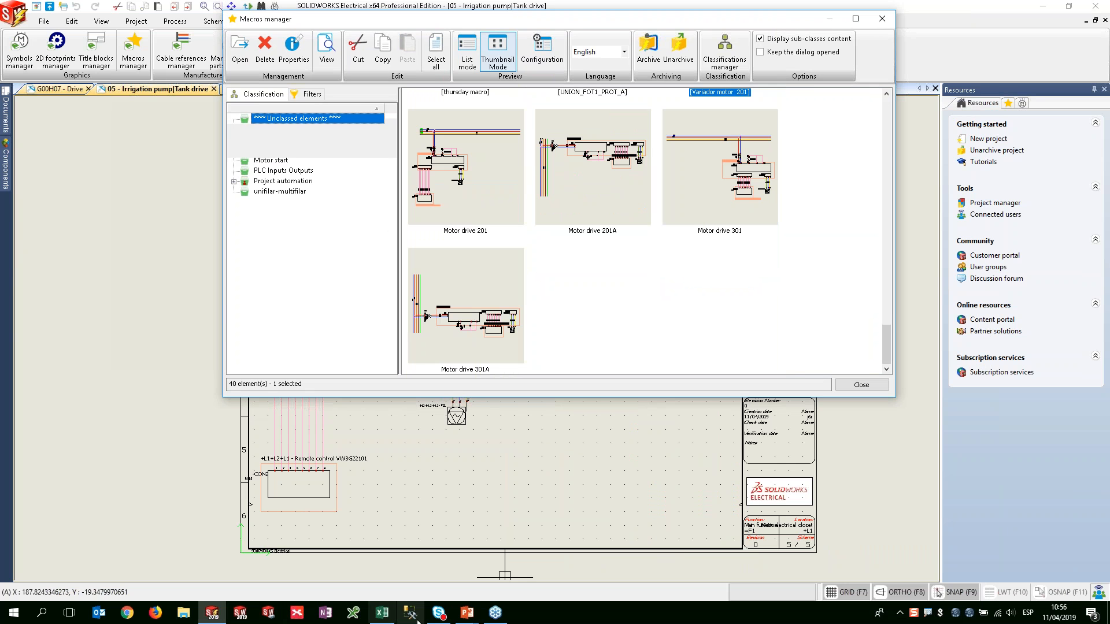
Step: Check User data 1 and User data 2 in the Motor drive 301 macro's properties and close the Macros manager without changes
left_click(382, 616)
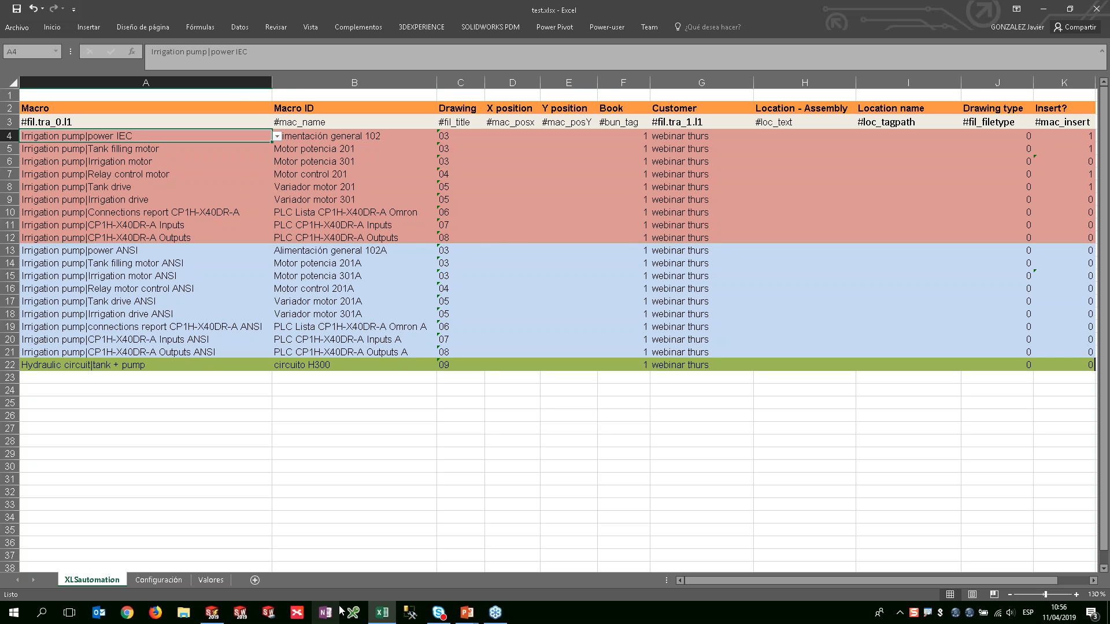
left_click(212, 613)
left_click(708, 176)
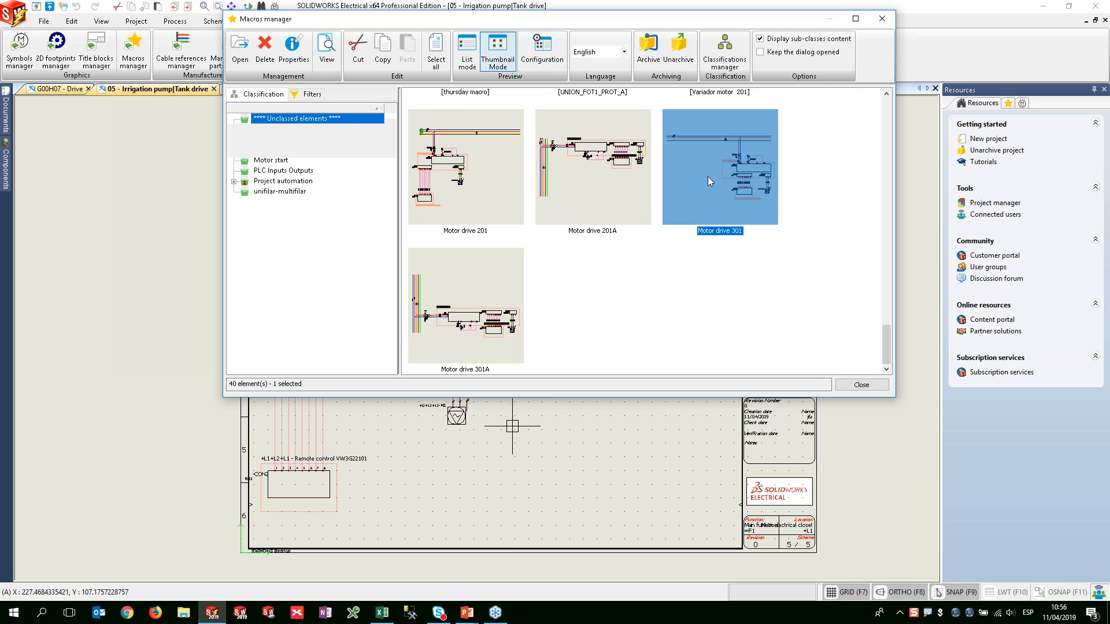
right_click(707, 175)
left_click(738, 256)
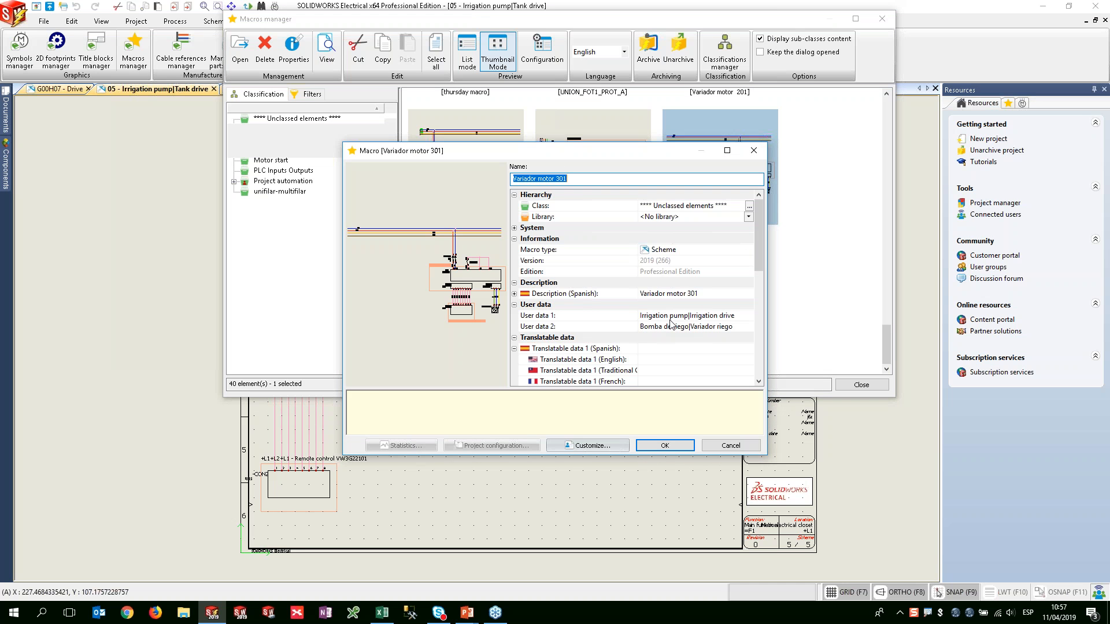
left_click_drag(670, 316, 735, 316)
left_click(646, 318)
left_click(653, 328)
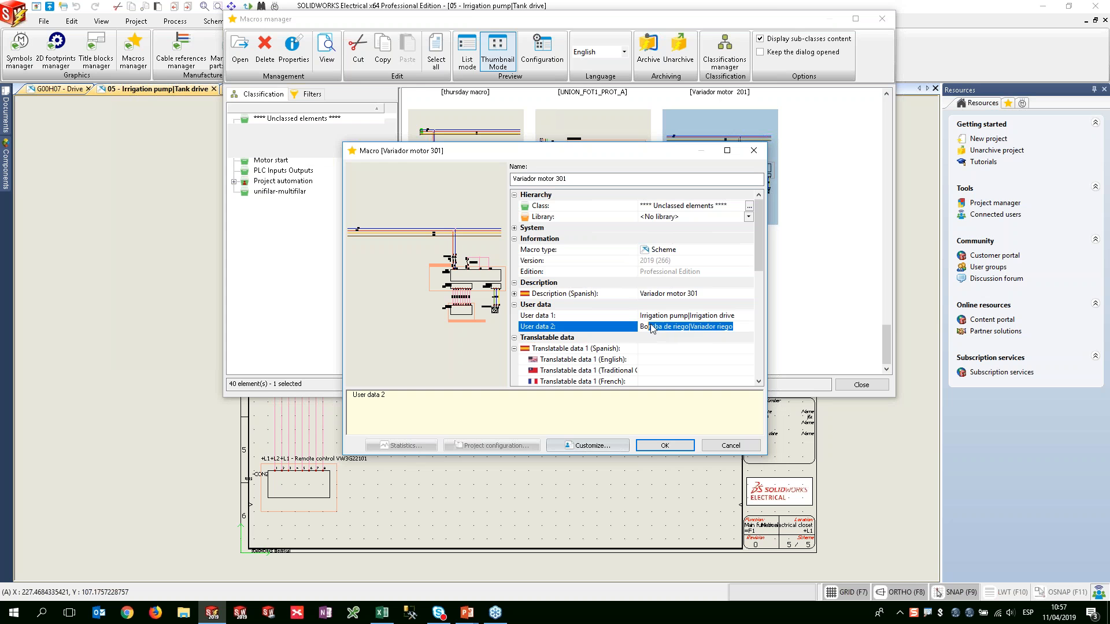
left_click(717, 445)
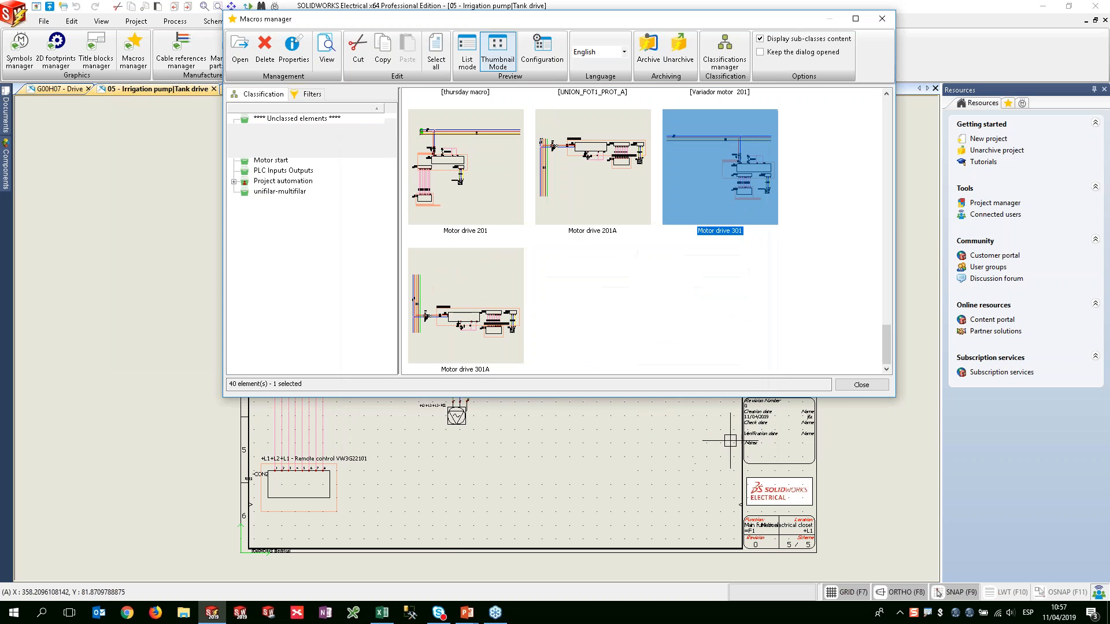
left_click(859, 385)
Step: Switch to Excel and review the macro list of cell A4 and the drawing numbers in cells C4:C12
left_click(381, 612)
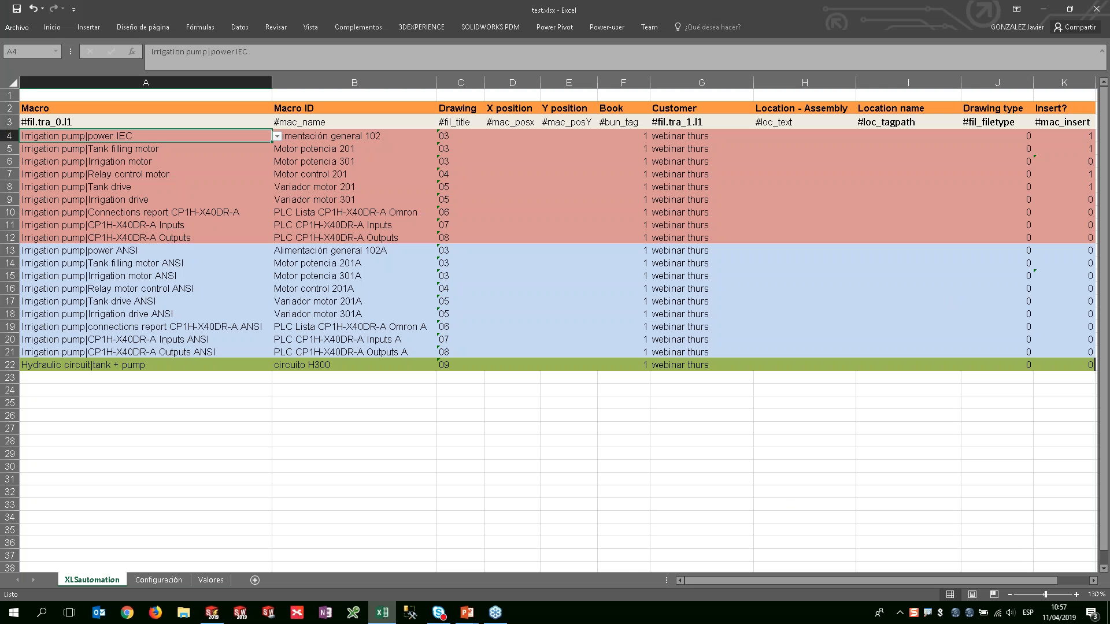
left_click(277, 137)
left_click(276, 137)
left_click_drag(449, 139, 454, 241)
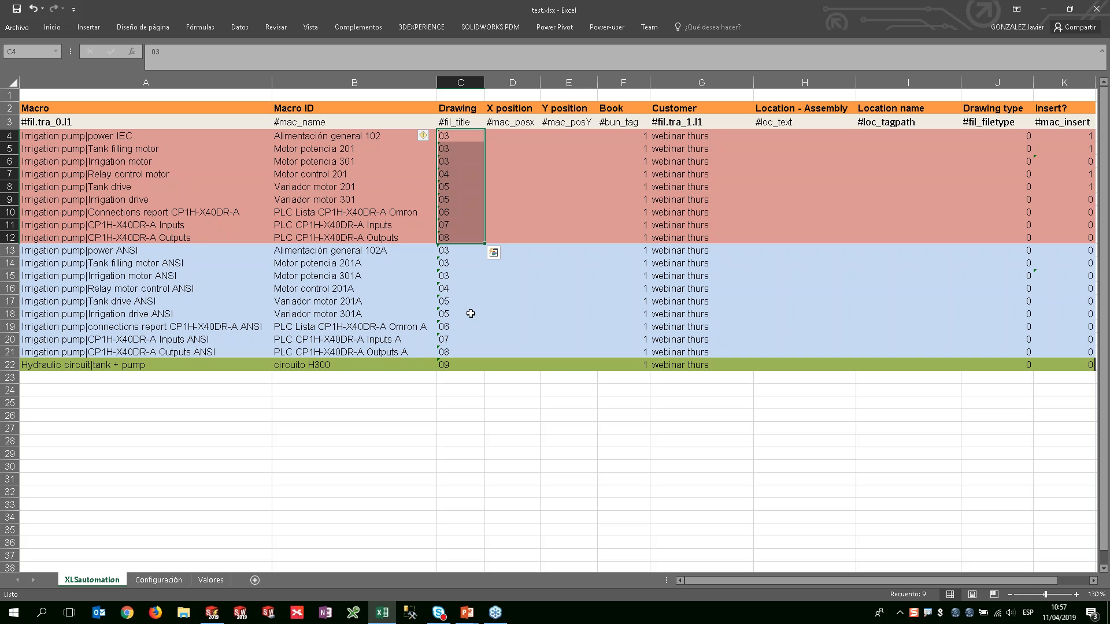
Step: Review the Drawing, X position, Y position, Book and Customer columns for the irrigation pump rows of the XLSautomation sheet
left_click(459, 161)
left_click_drag(455, 139, 458, 161)
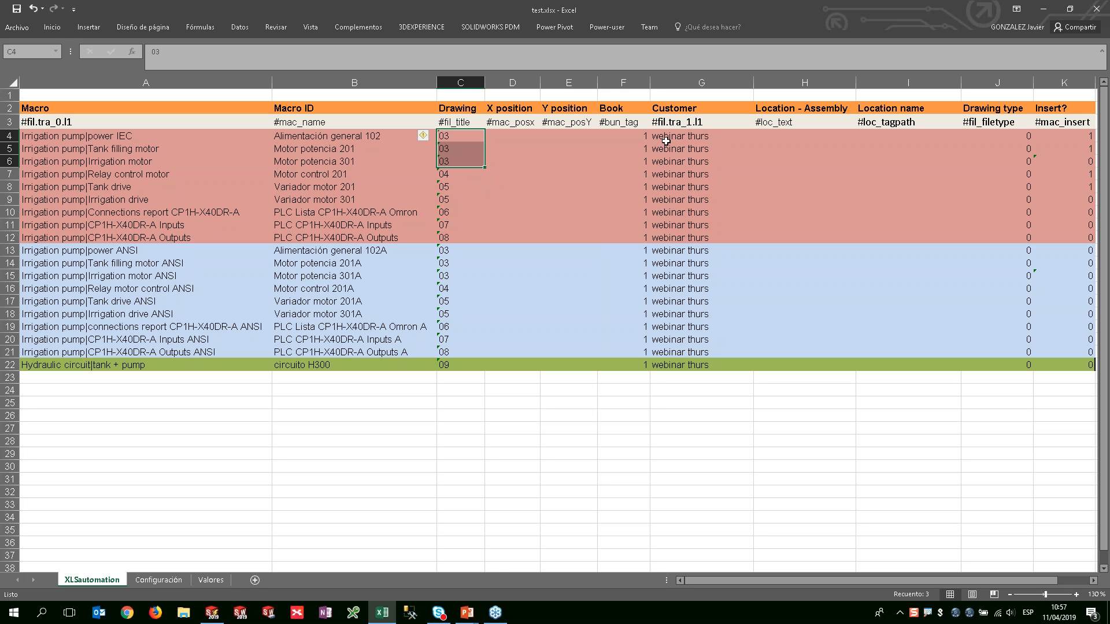
left_click_drag(512, 134, 596, 171)
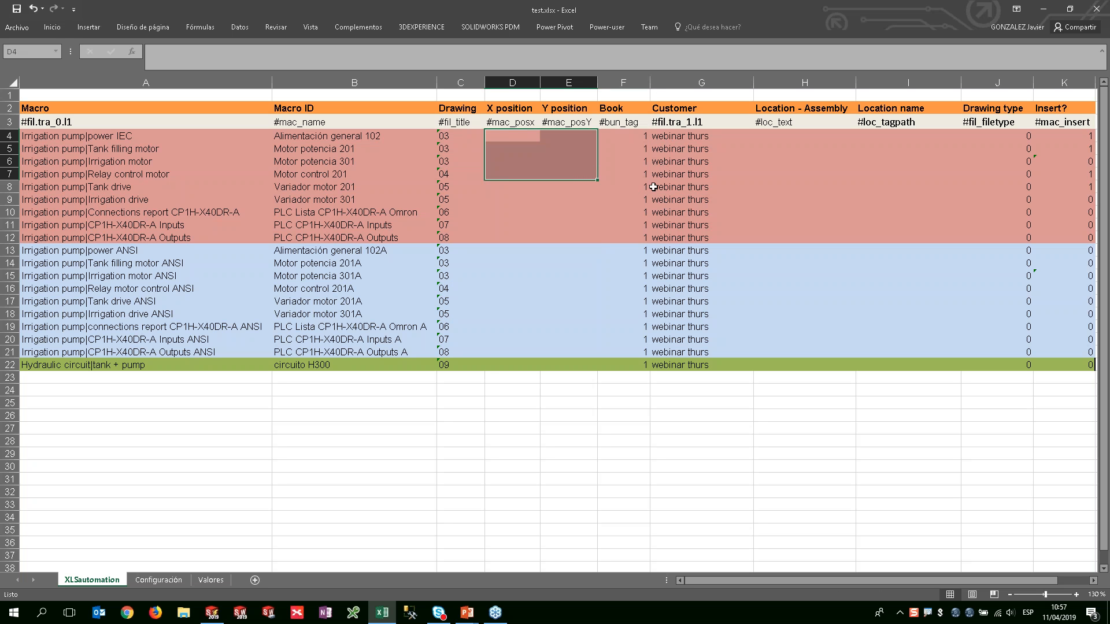
left_click_drag(638, 138, 642, 223)
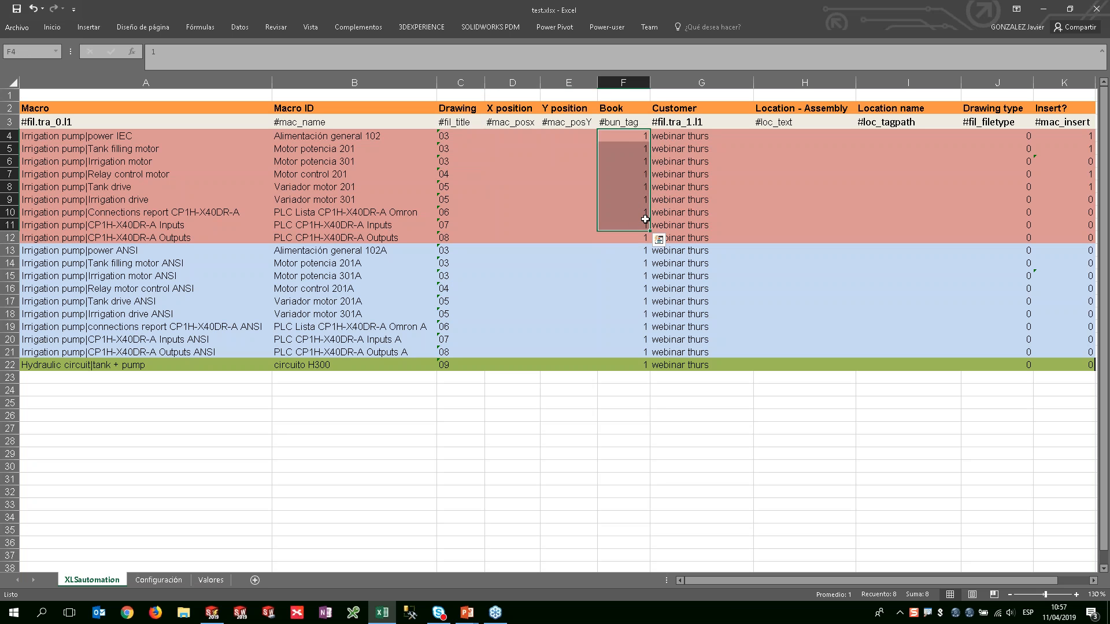
left_click_drag(683, 135, 684, 234)
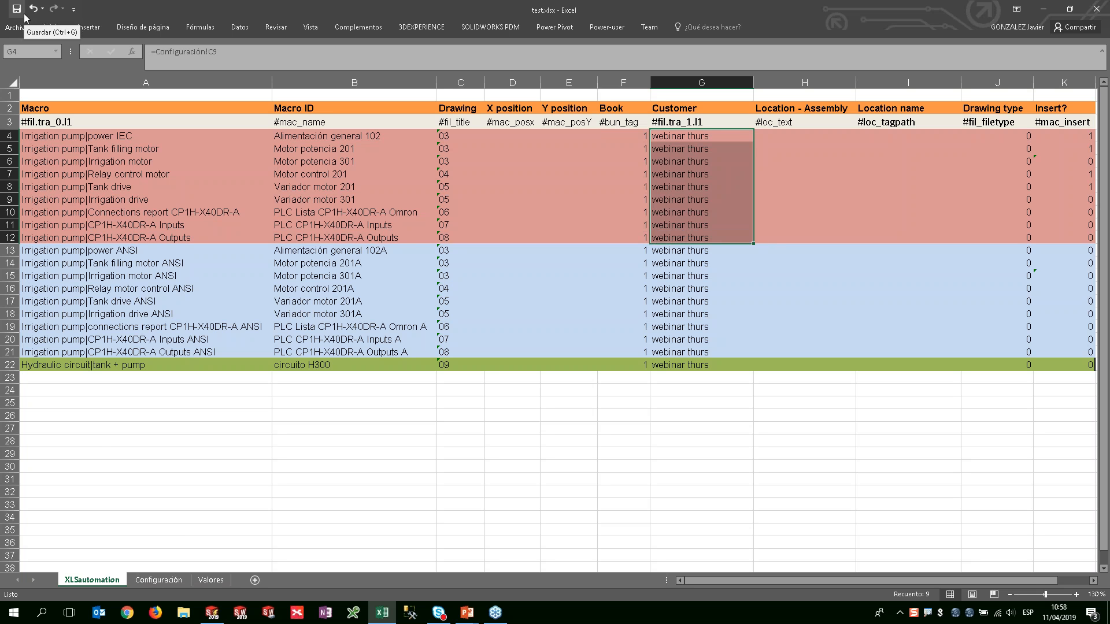
Step: Set Irrigation system to yes on the Configuración sheet
left_click(151, 581)
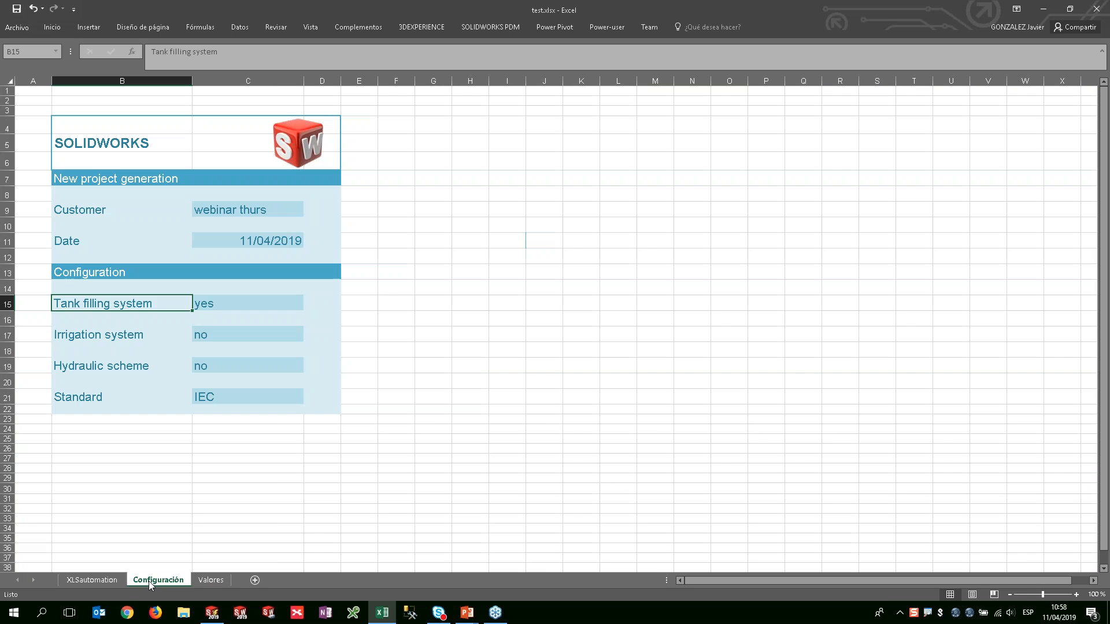
left_click(97, 336)
left_click(259, 334)
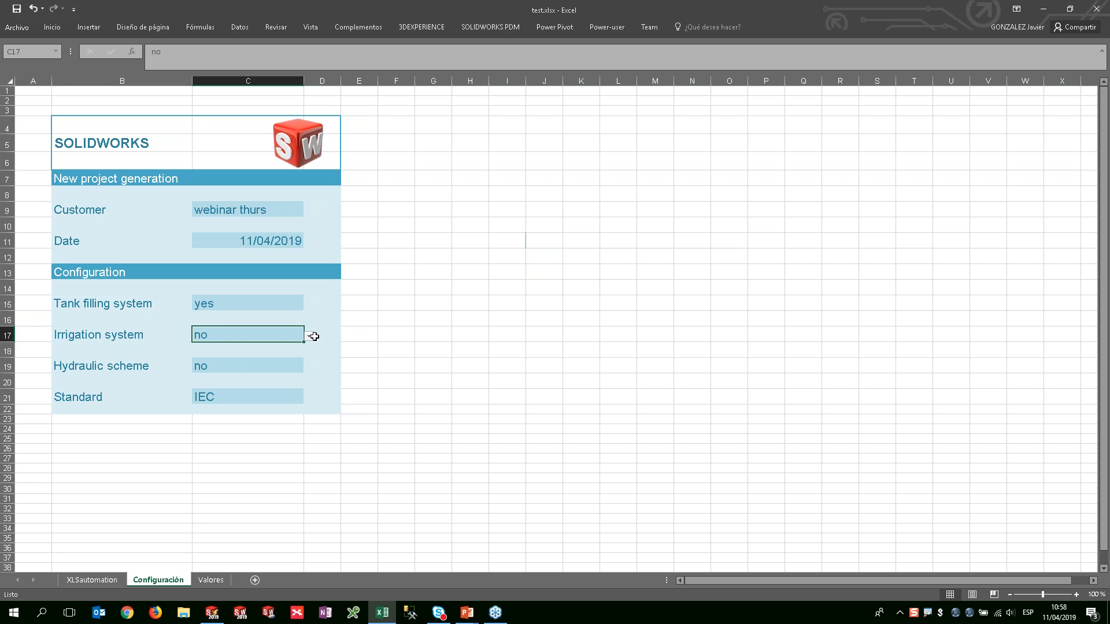
left_click(310, 336)
left_click(243, 347)
Step: Switch to SOLIDWORKS Electrical and create a new project named webinar 2 from the Empty template XLS template
left_click(211, 613)
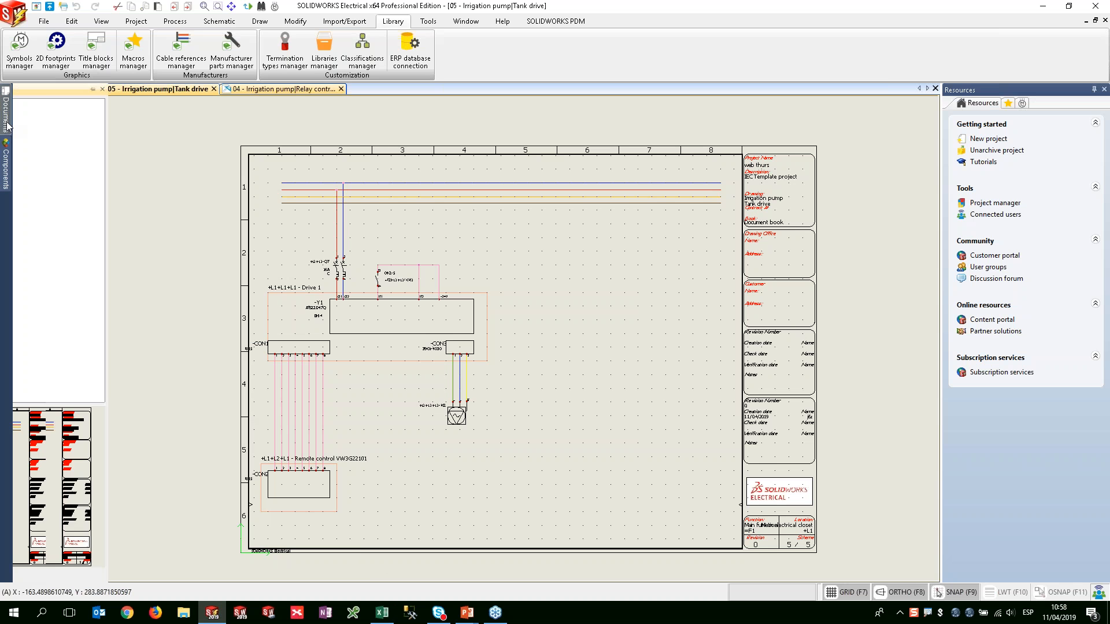
left_click(7, 124)
left_click(36, 6)
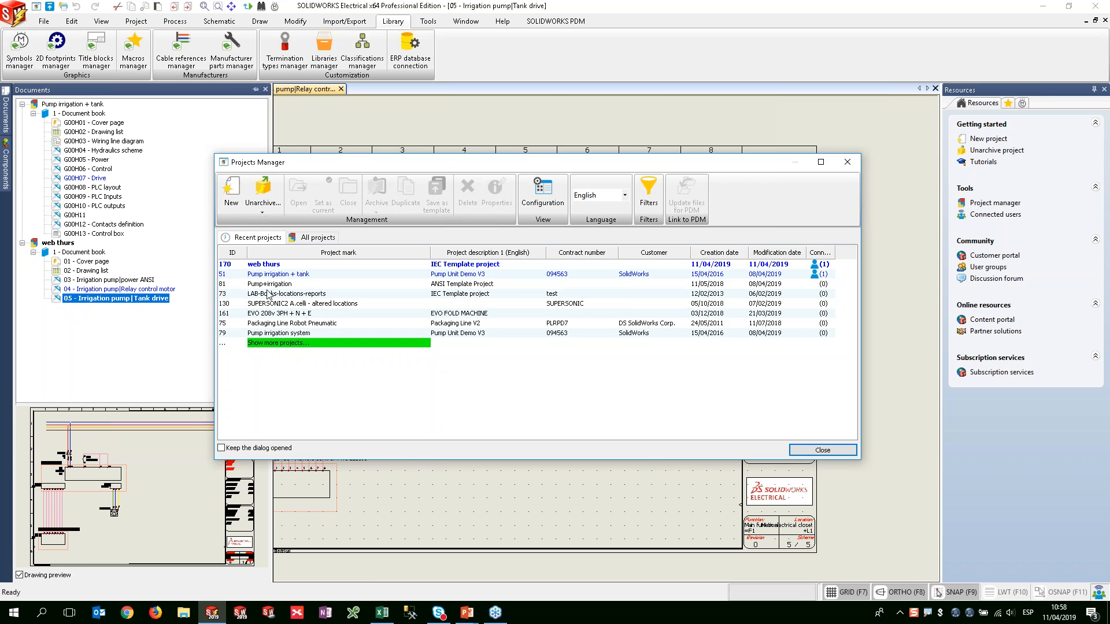
left_click(231, 194)
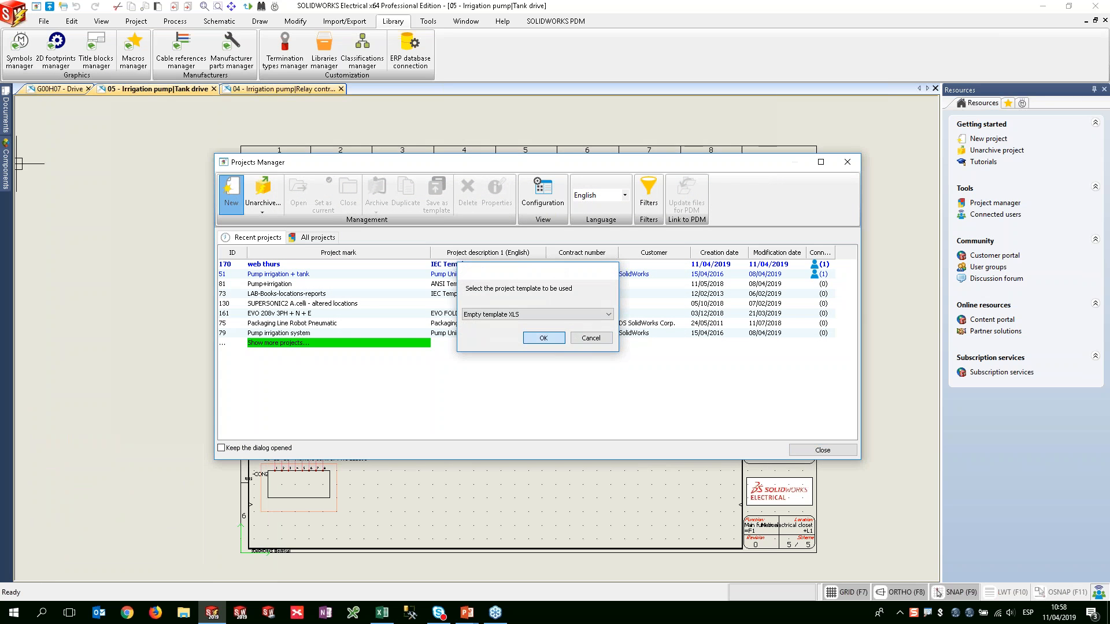
left_click(544, 338)
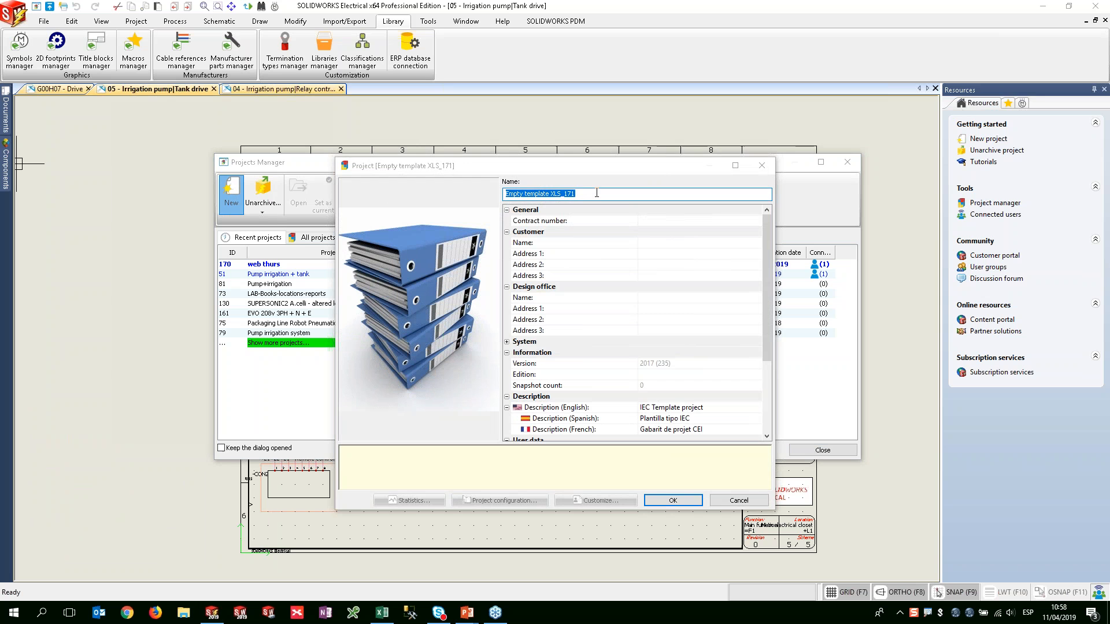
left_click(597, 193)
left_click_drag(557, 202, 495, 201)
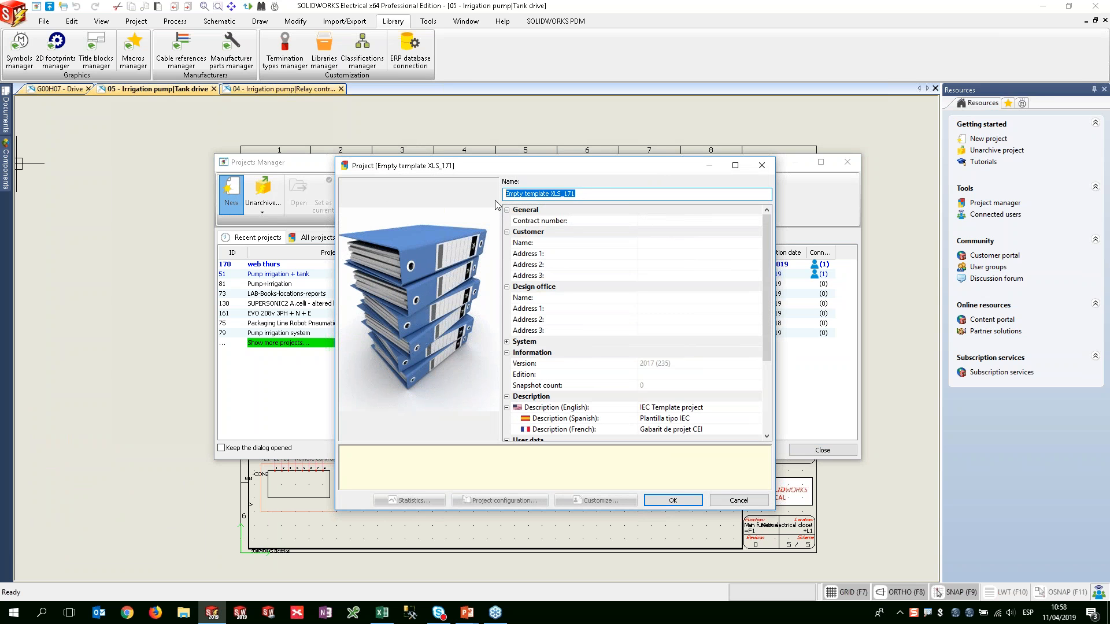
type("webinar 2")
left_click(673, 500)
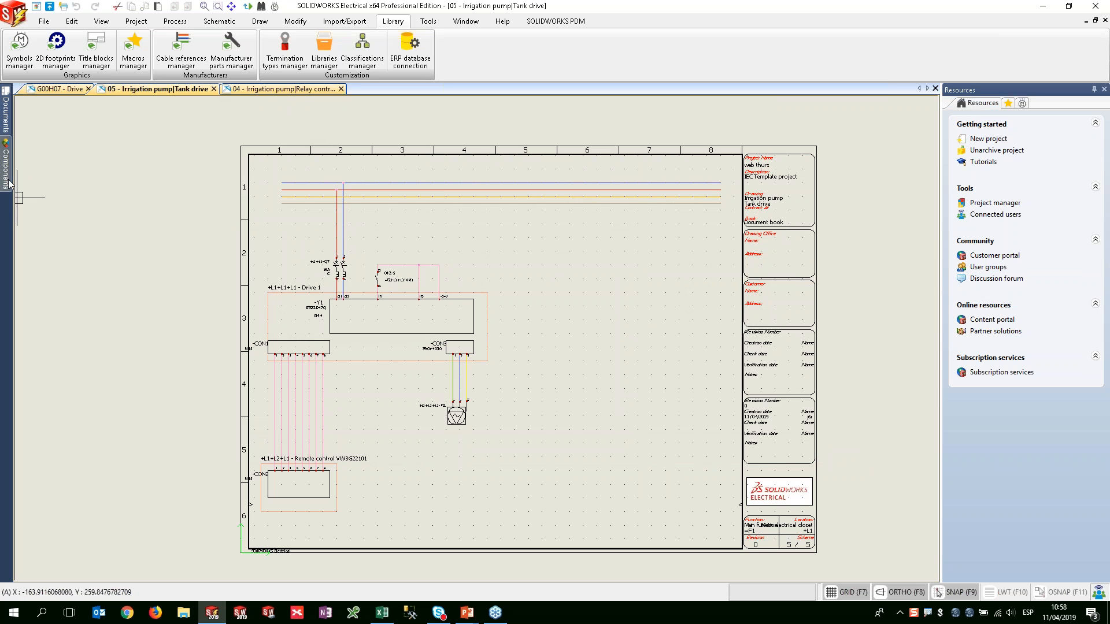
Step: Collapse the web thurs and Pump irrigation + tank projects in the document tree and select webinar 2's document book
mouse_move(10, 123)
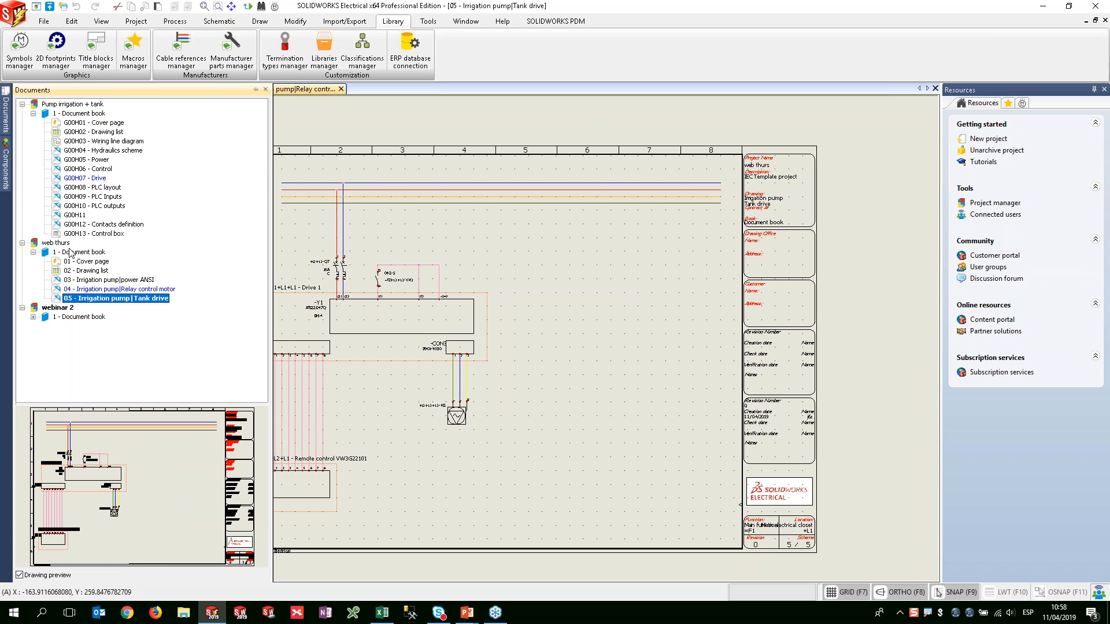
left_click(22, 243)
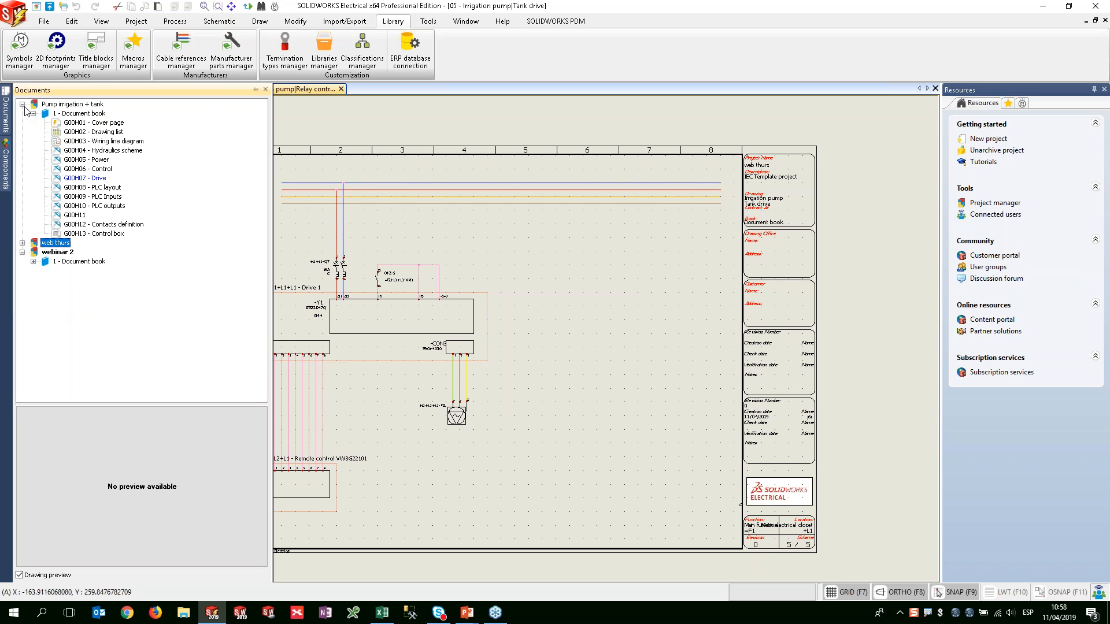
left_click(22, 104)
left_click(84, 132)
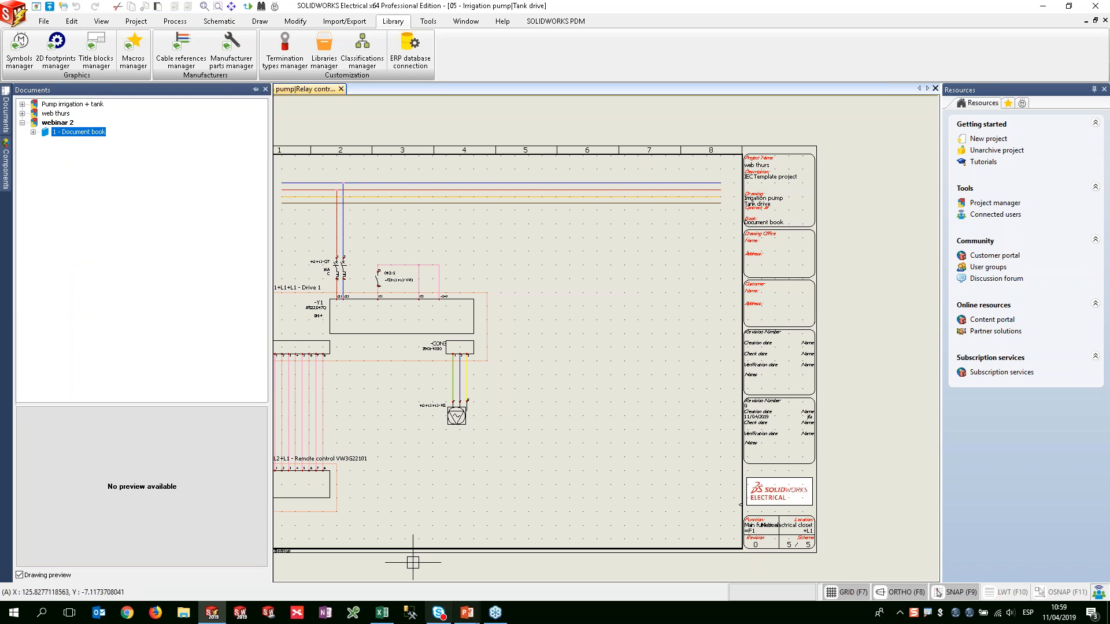
Step: Recheck the Configuración sheet in Excel, return to SOLIDWORKS Electrical and close the three open drawings
left_click(382, 613)
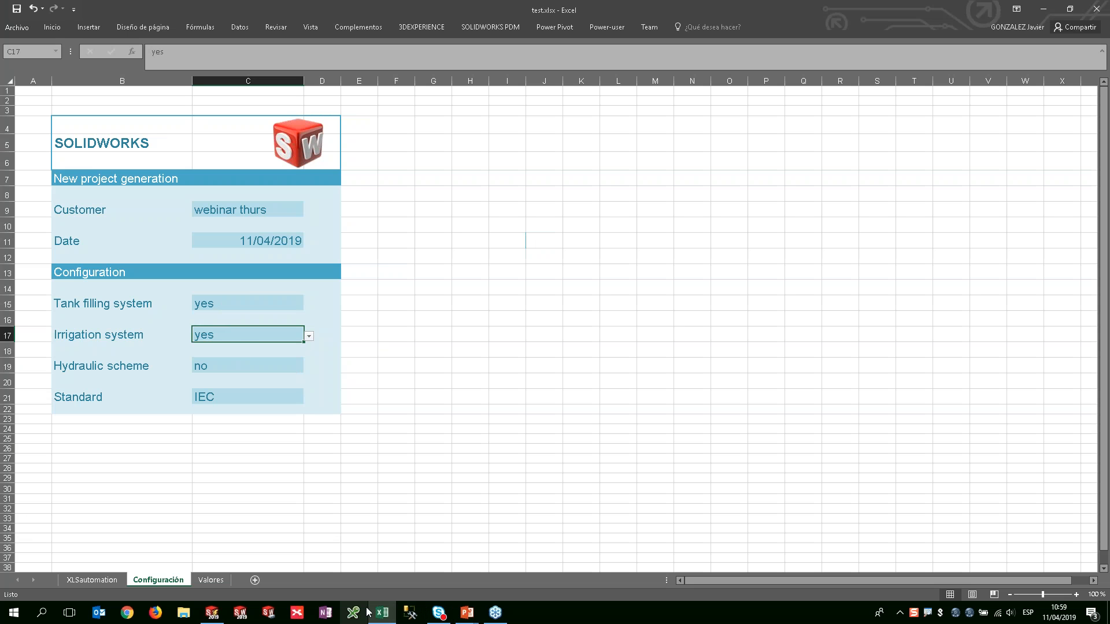
left_click(212, 614)
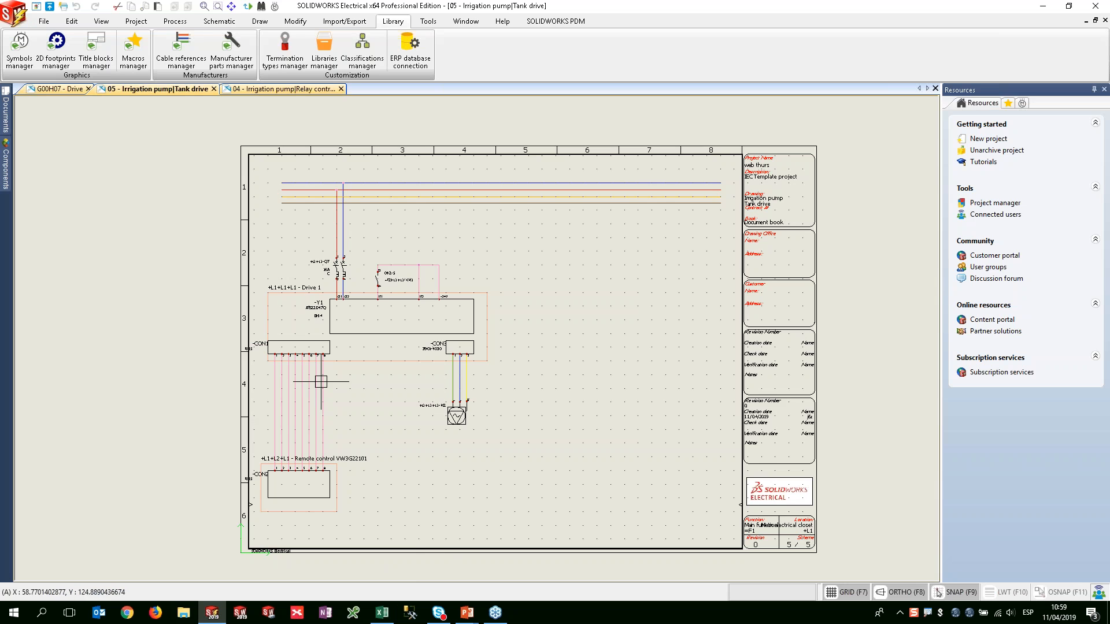
left_click(342, 88)
left_click(214, 88)
left_click(94, 89)
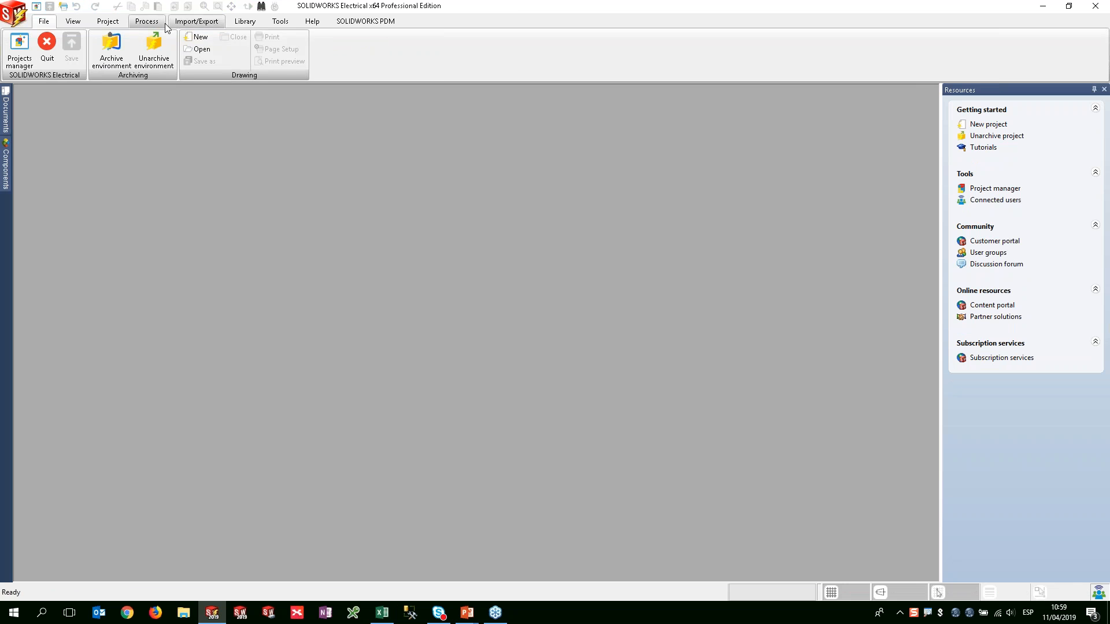
Step: Run Excel Automation with the test.xlsx workbook, review the process summary and close it
left_click(195, 21)
left_click(293, 48)
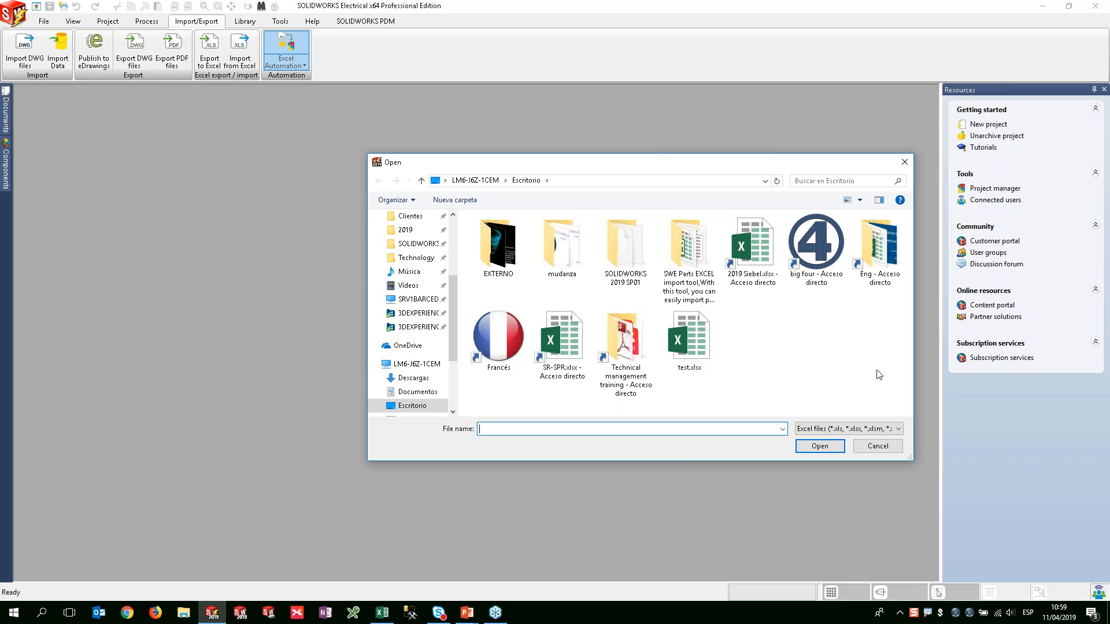
left_click(819, 446)
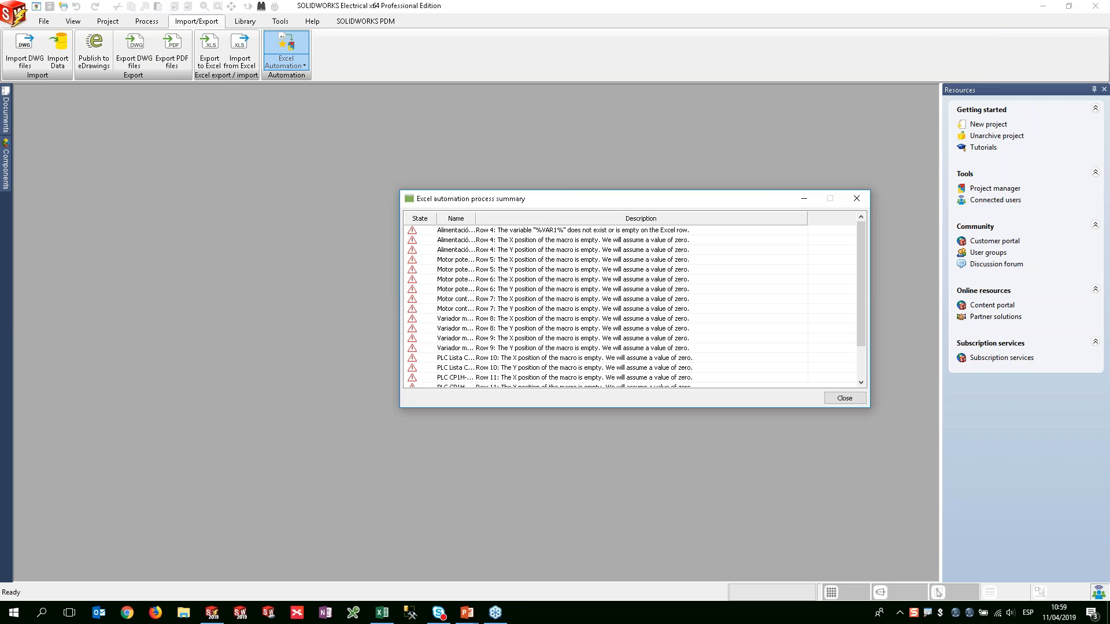
left_click_drag(590, 191, 495, 129)
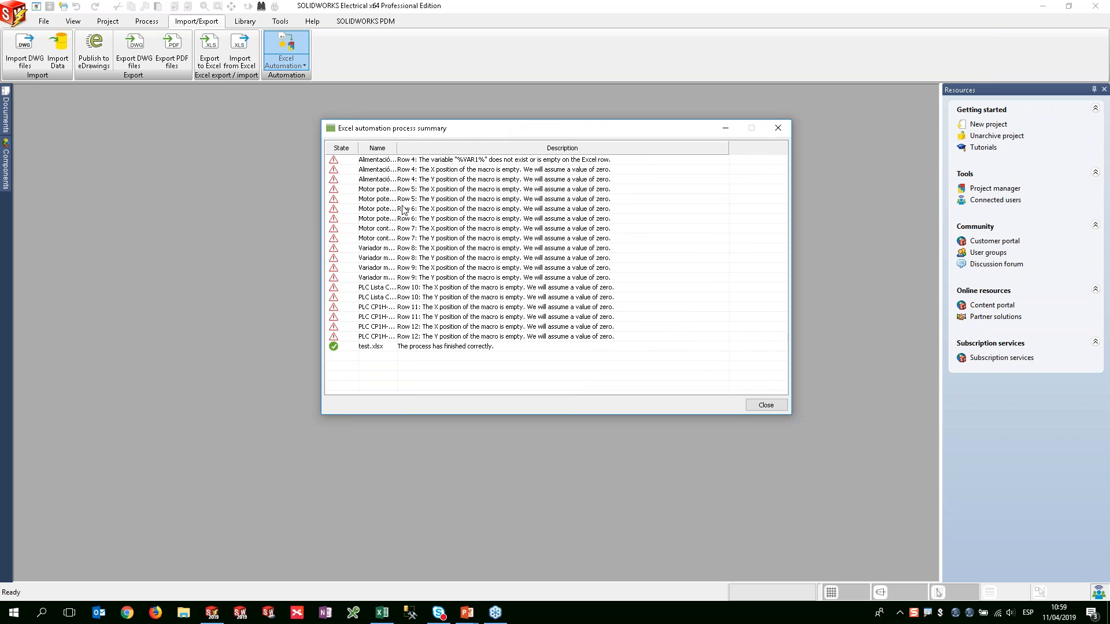
left_click(579, 172)
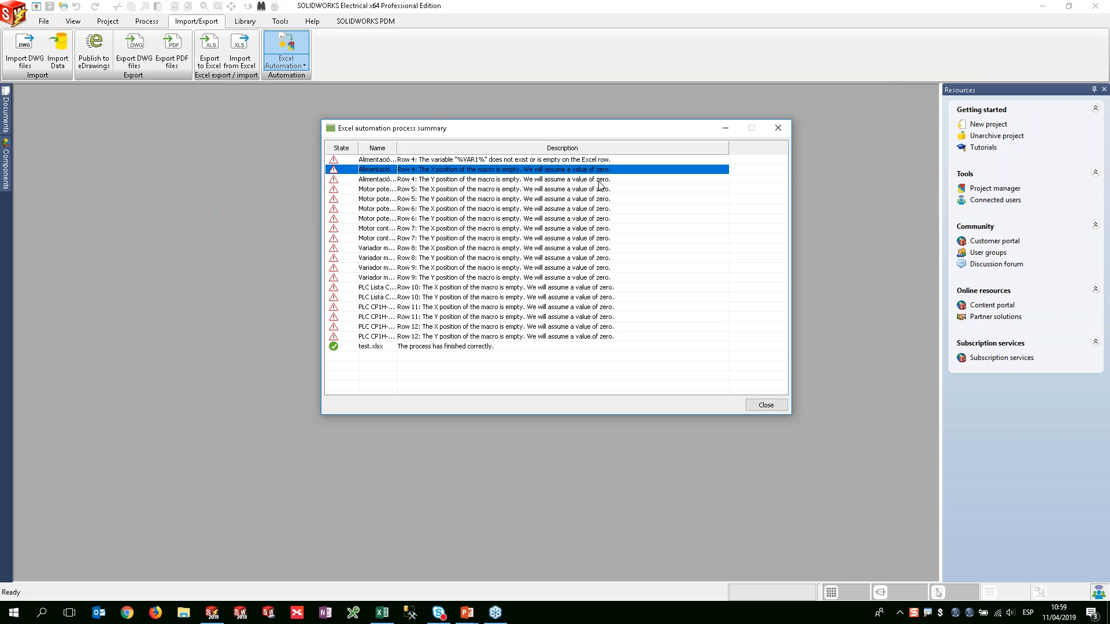
left_click(362, 347)
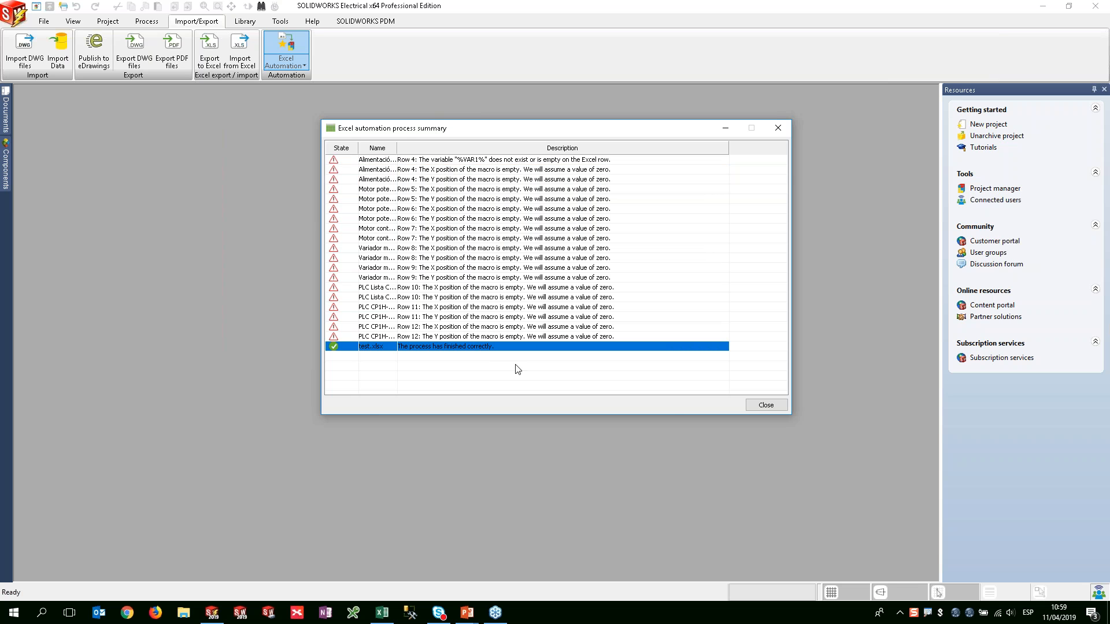
left_click(767, 406)
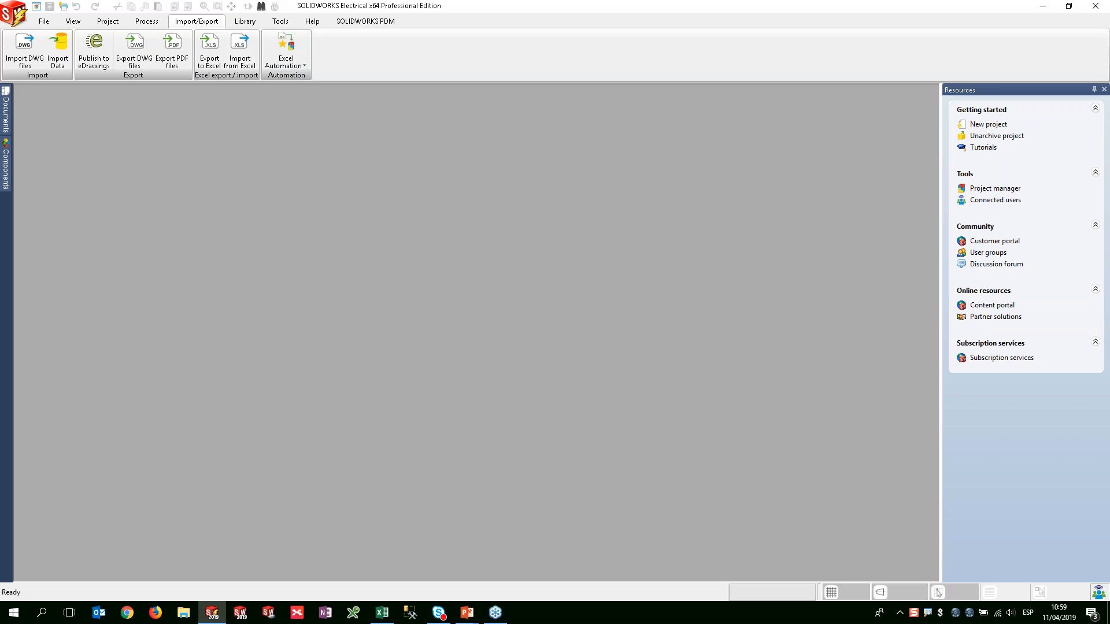
Step: Expand webinar 2's document book and set webinar 2 as the current project
left_click(5, 113)
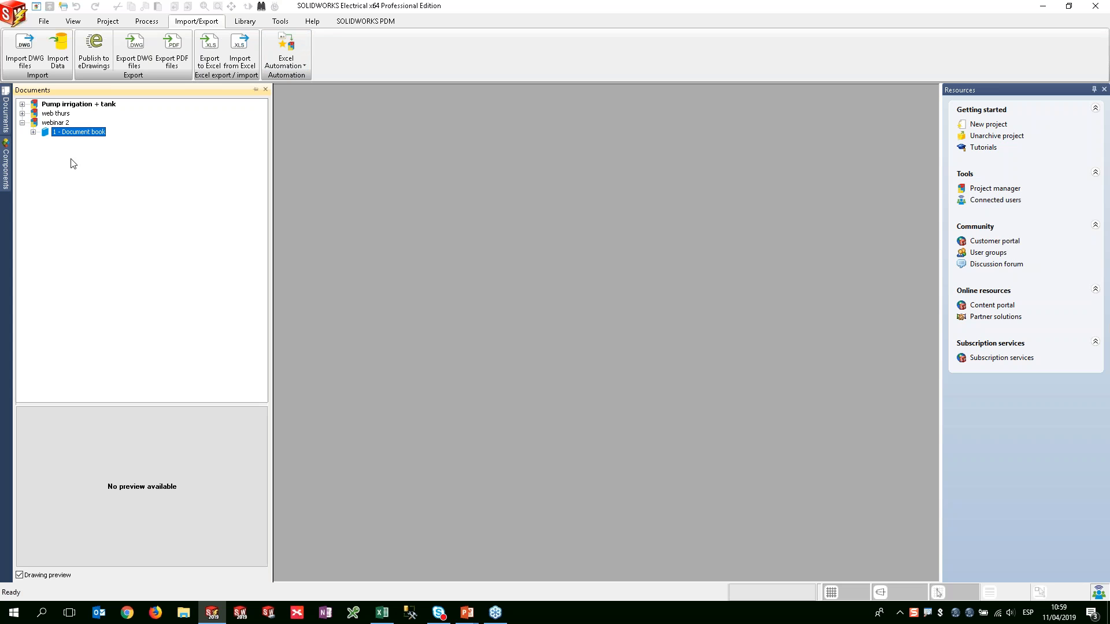
left_click(33, 131)
left_click(58, 106)
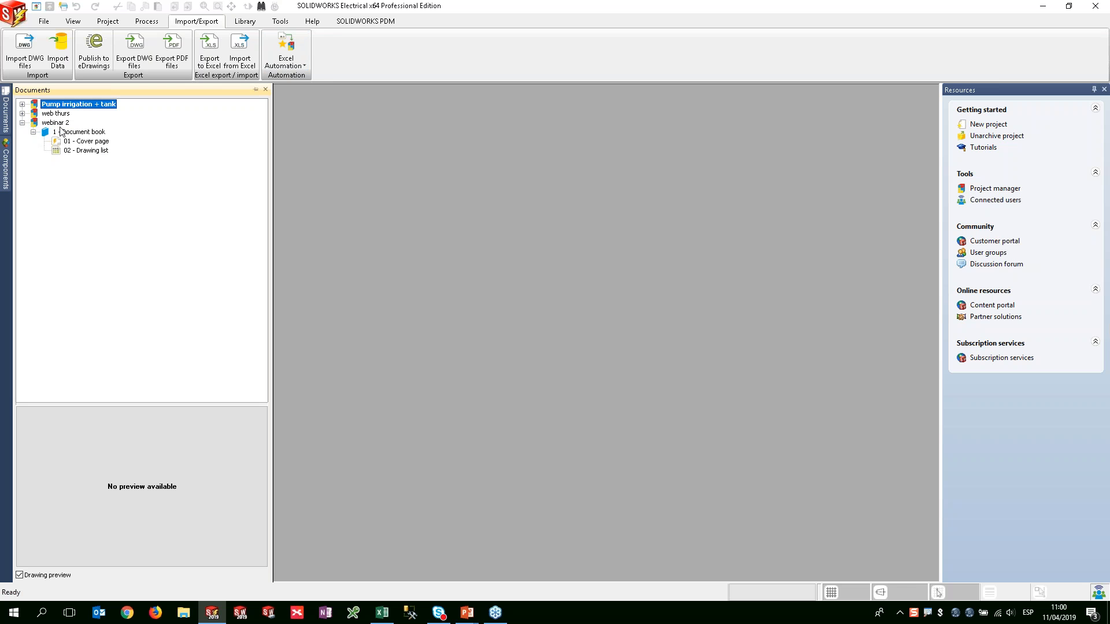
right_click(60, 123)
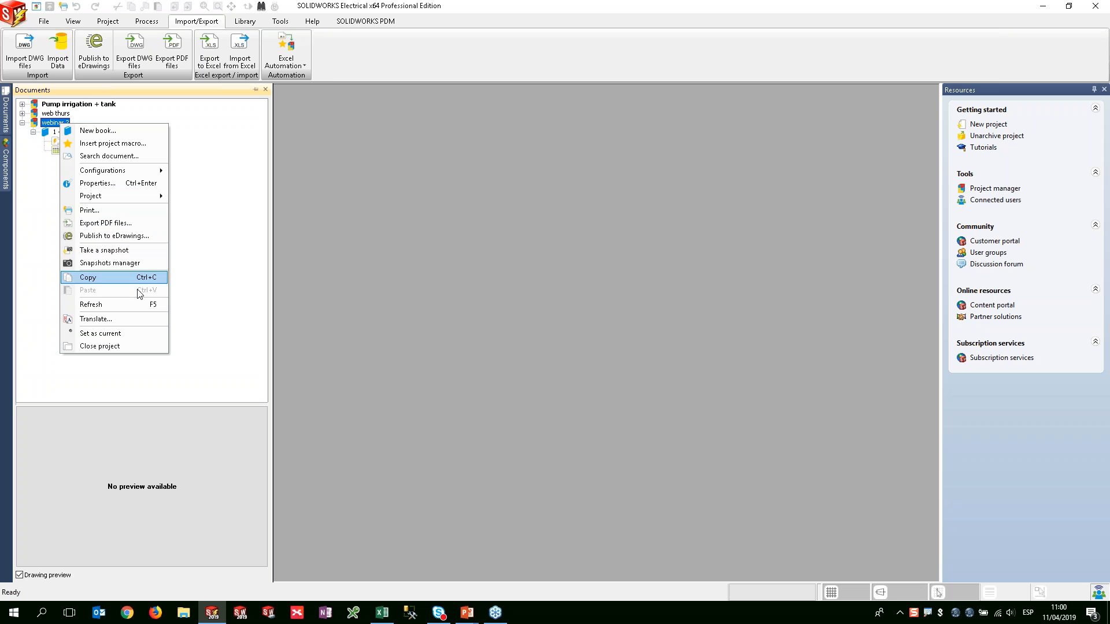
left_click(139, 336)
Step: Generate webinar 2's drawings from test.xlsx with Excel Automation and close the process summary
left_click(286, 49)
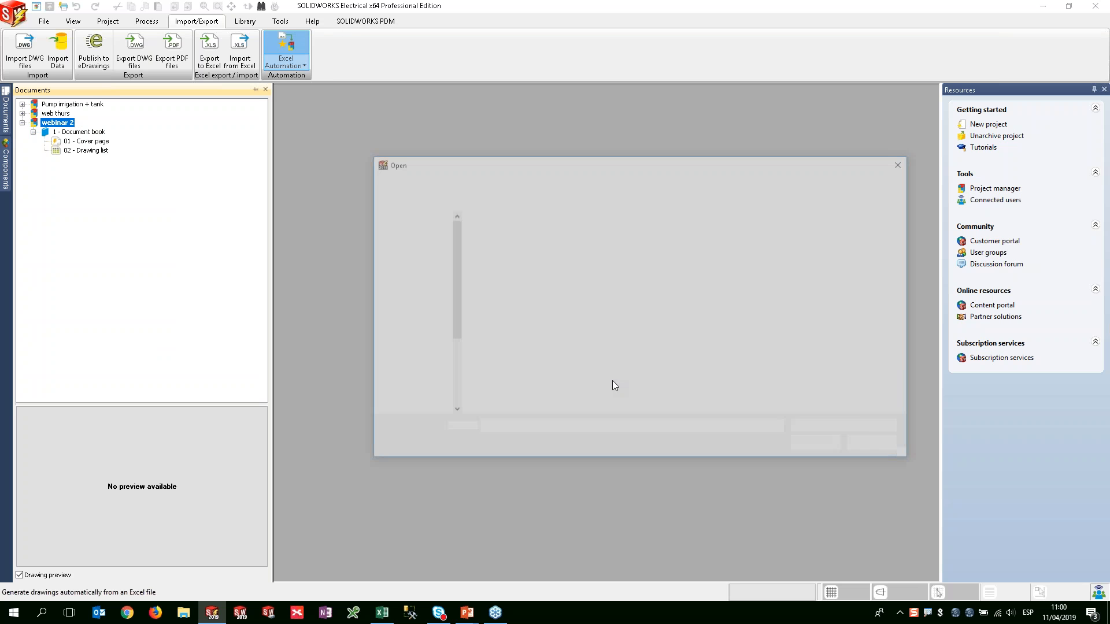
left_click(690, 341)
left_click(808, 442)
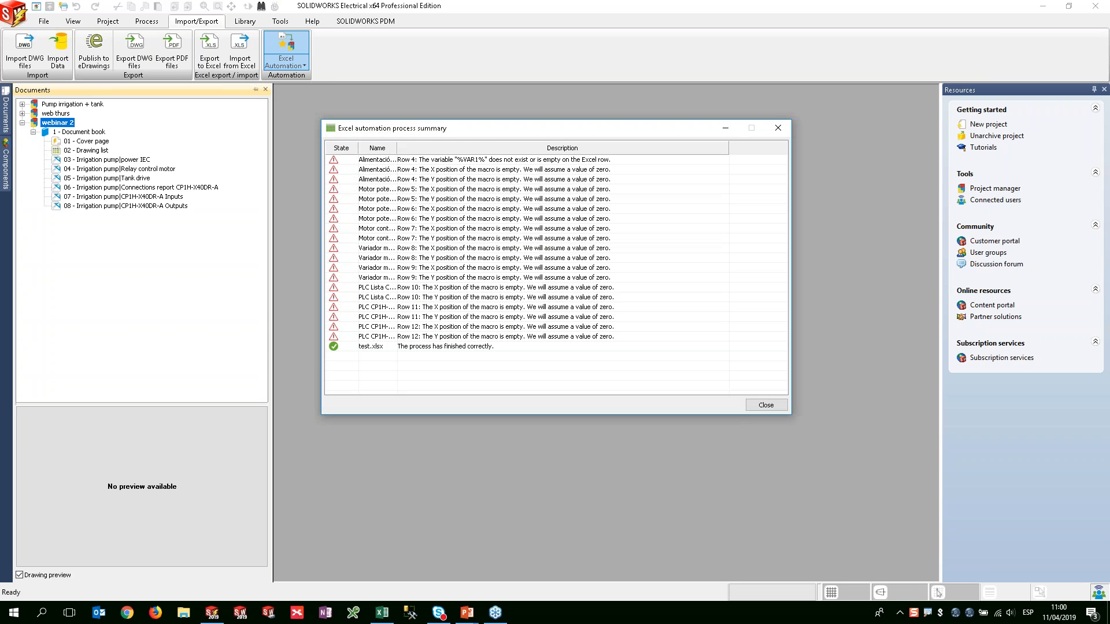
left_click(775, 405)
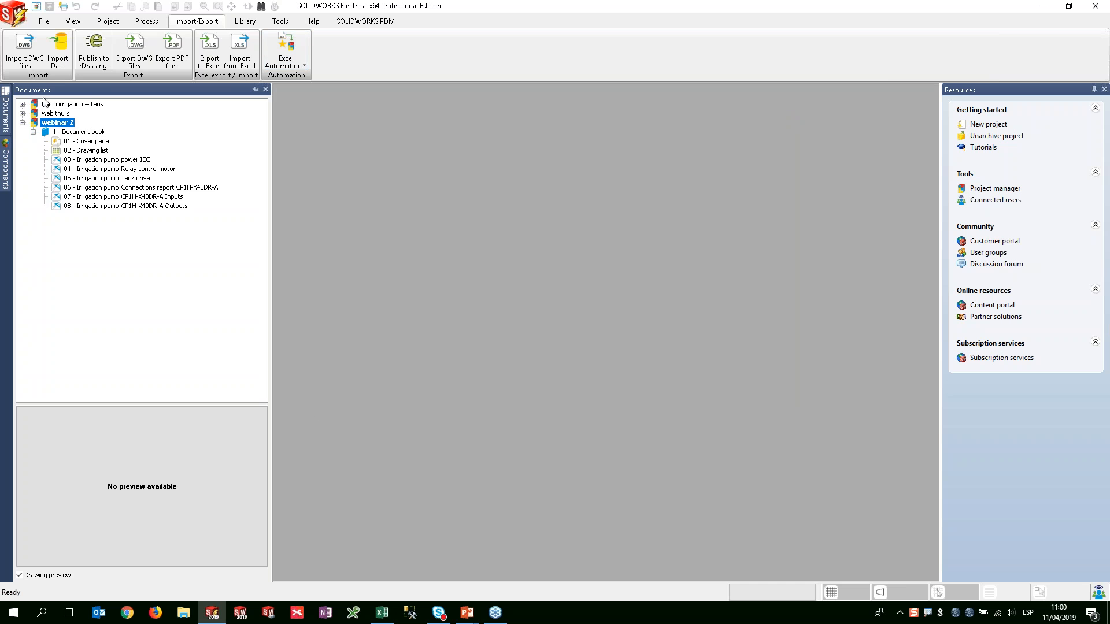
Step: Open webinar 2's drawing 05 Tank drive, examine both drives and display the macro palette
left_click(85, 161)
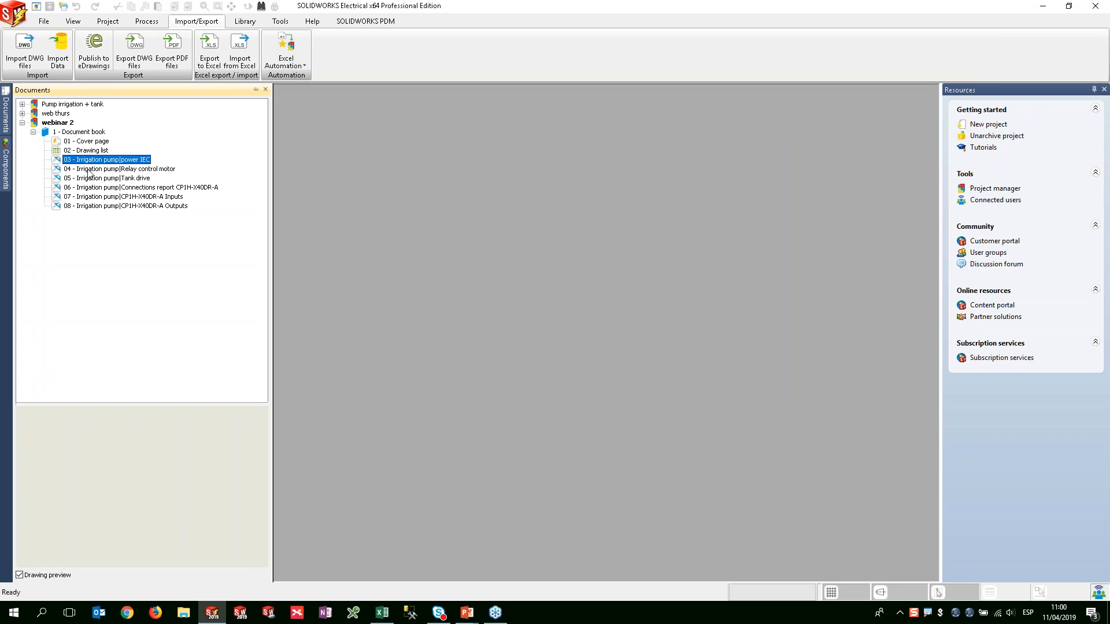
left_click(109, 188)
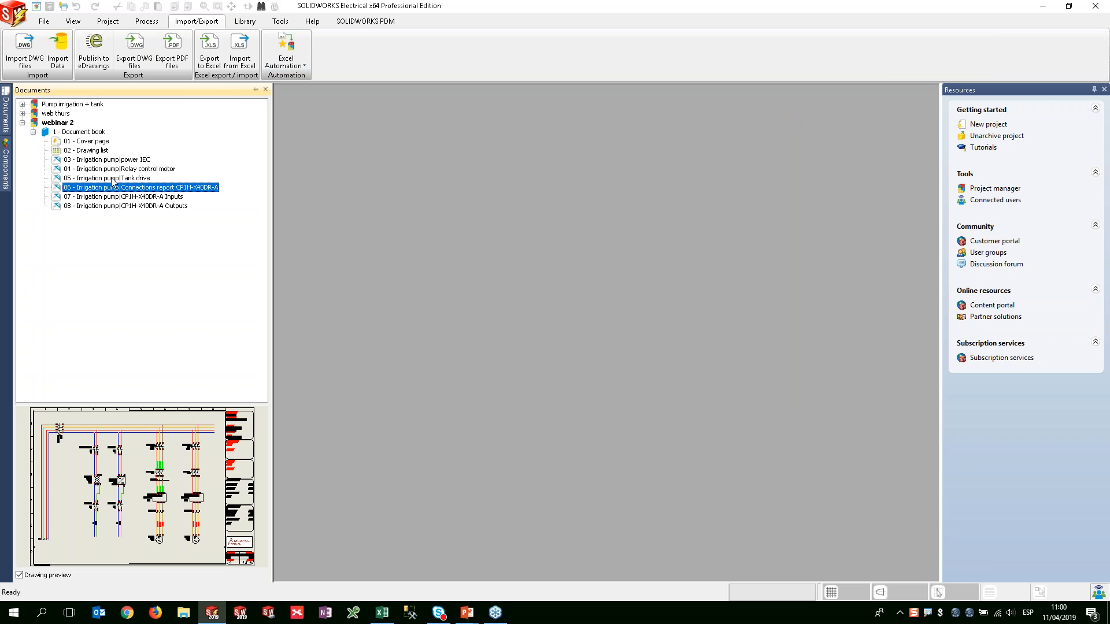
left_click(109, 180)
double_click(110, 179)
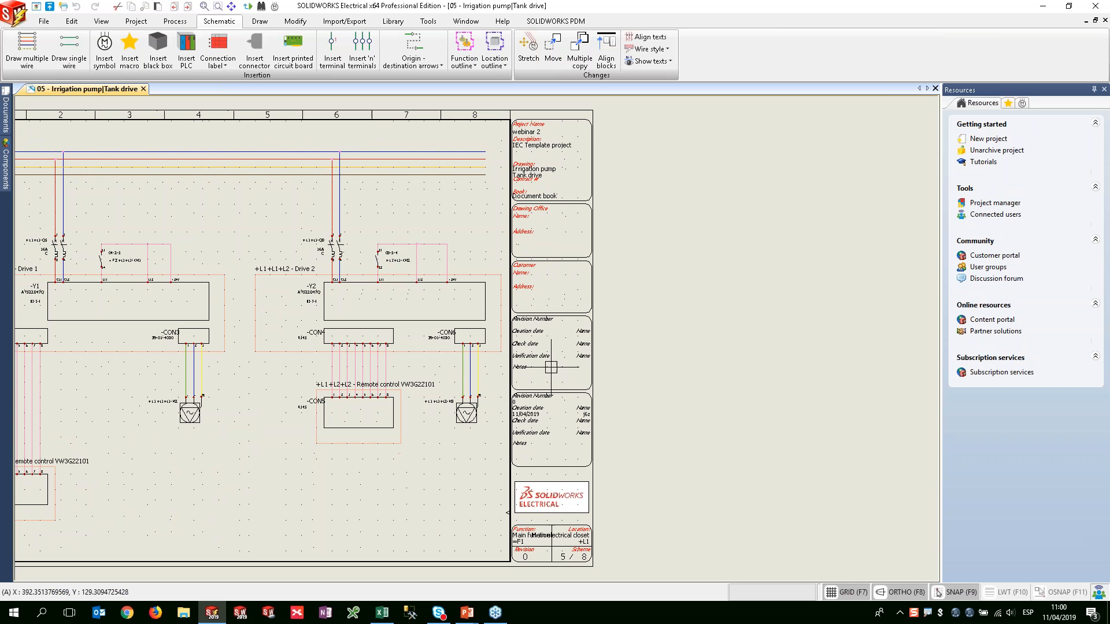
middle_click_drag(501, 420, 762, 418)
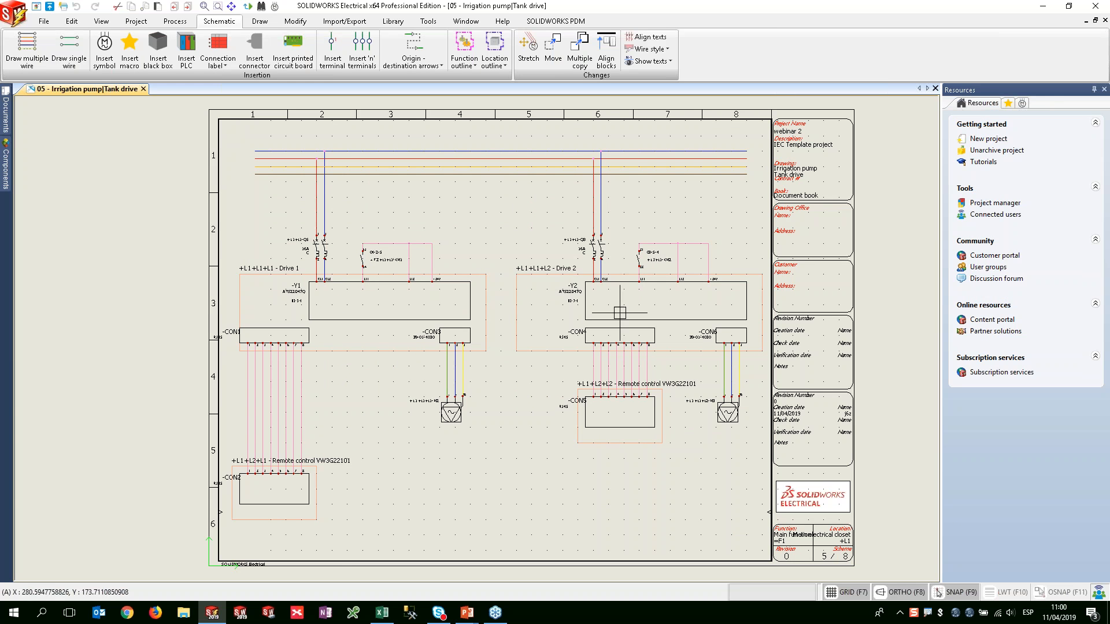
left_click(1016, 103)
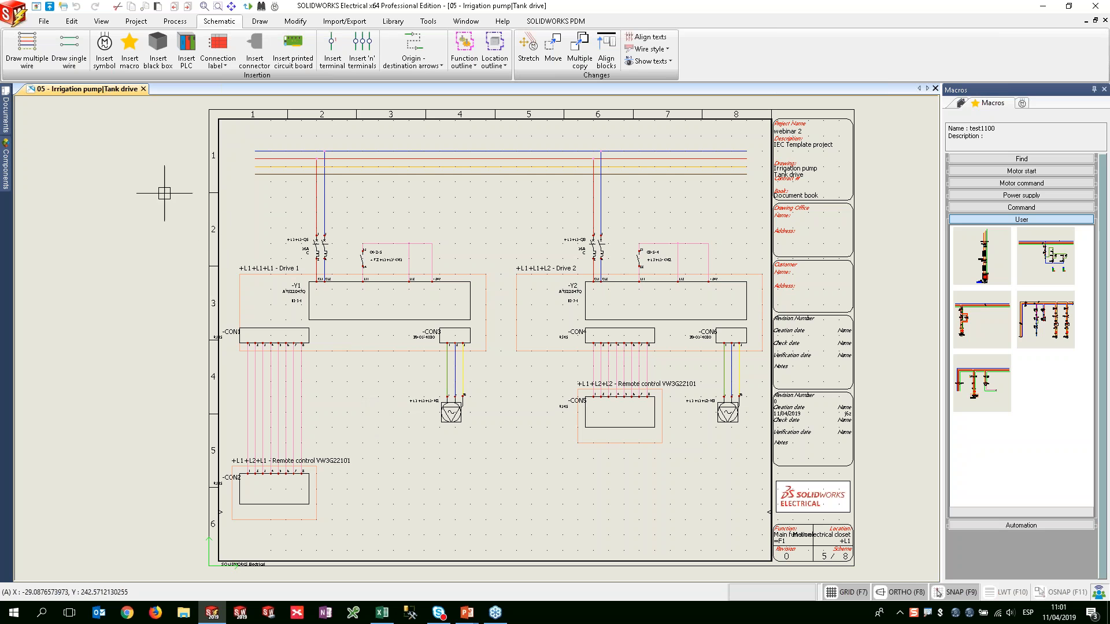
Step: Open webinar 2's drawing 04 Relay control motor and go from coil KM1 to its three-pole power contact on drawing 03
left_click(6, 113)
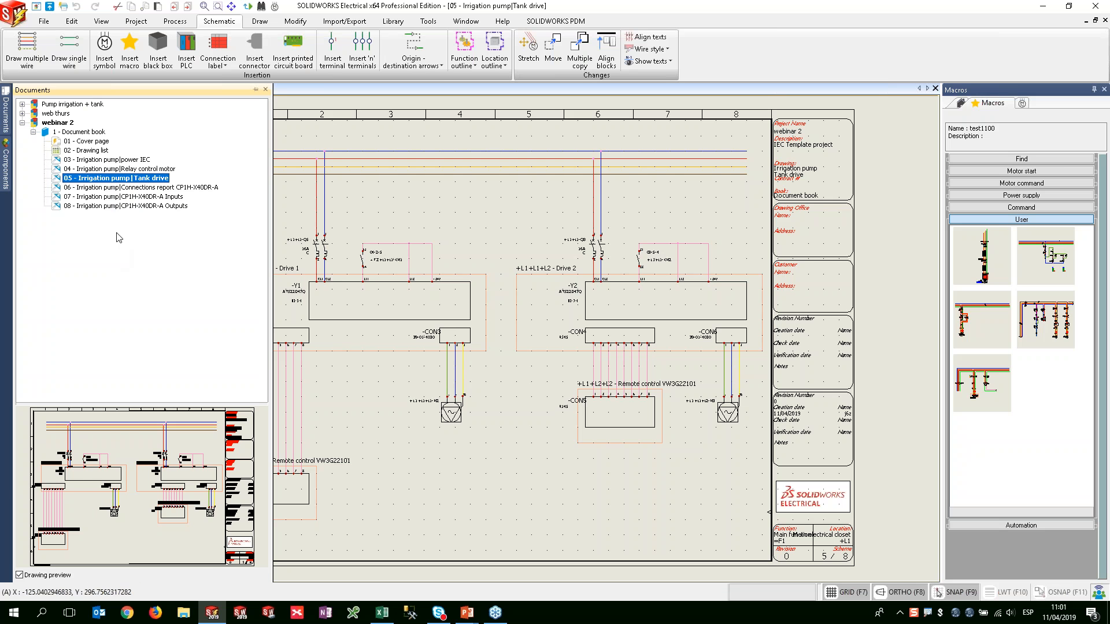
double_click(122, 169)
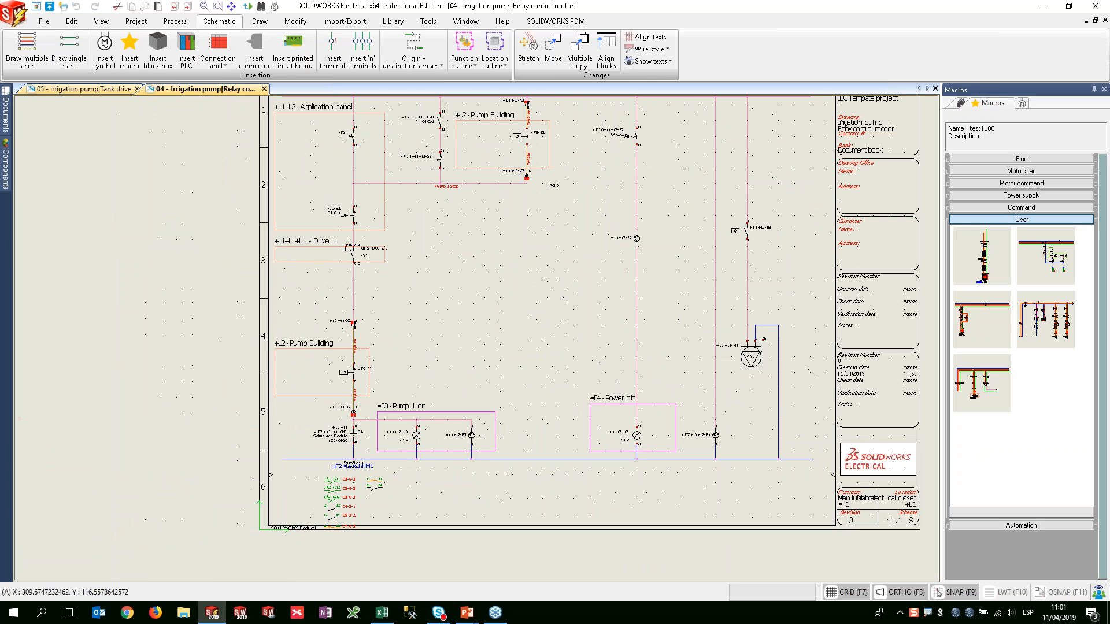
scroll(347, 440, "up", 3)
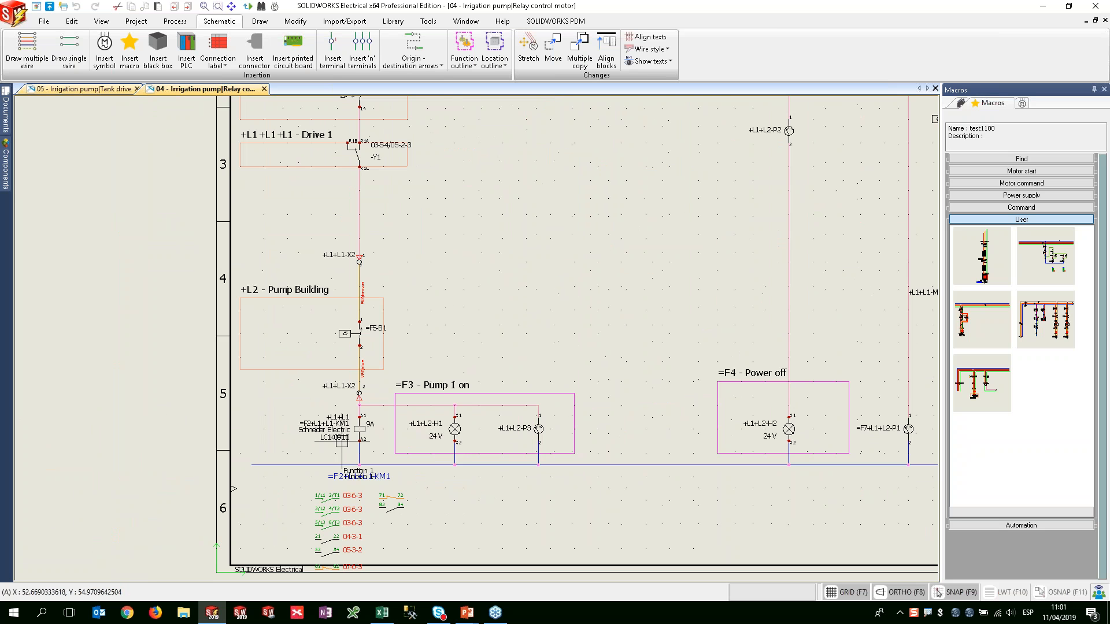
scroll(344, 439, "up", 3)
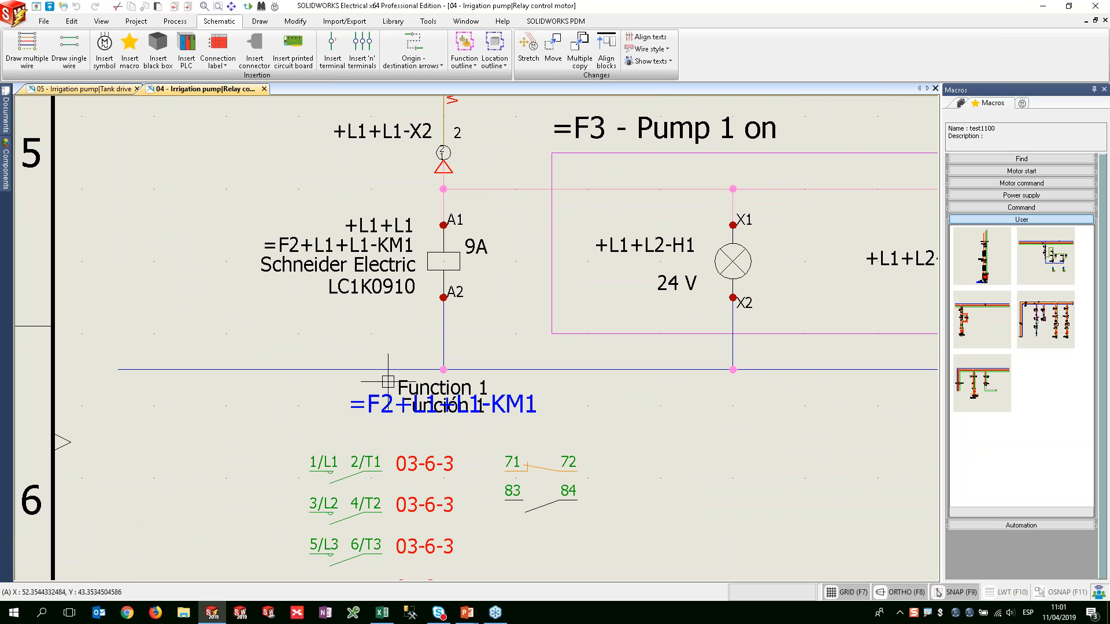
right_click(438, 249)
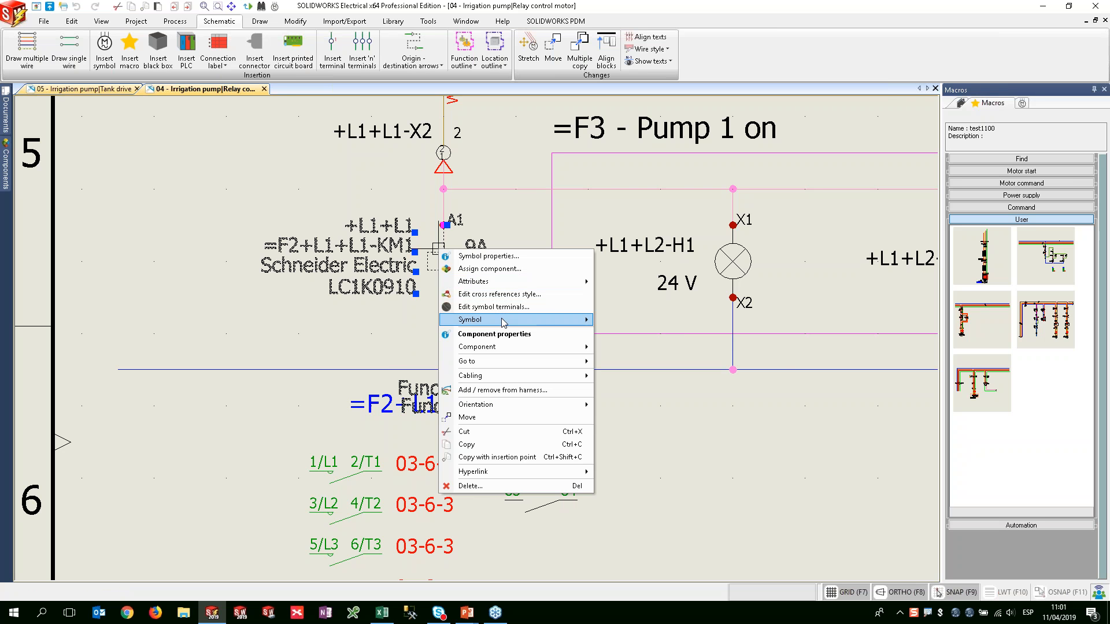
mouse_move(511, 365)
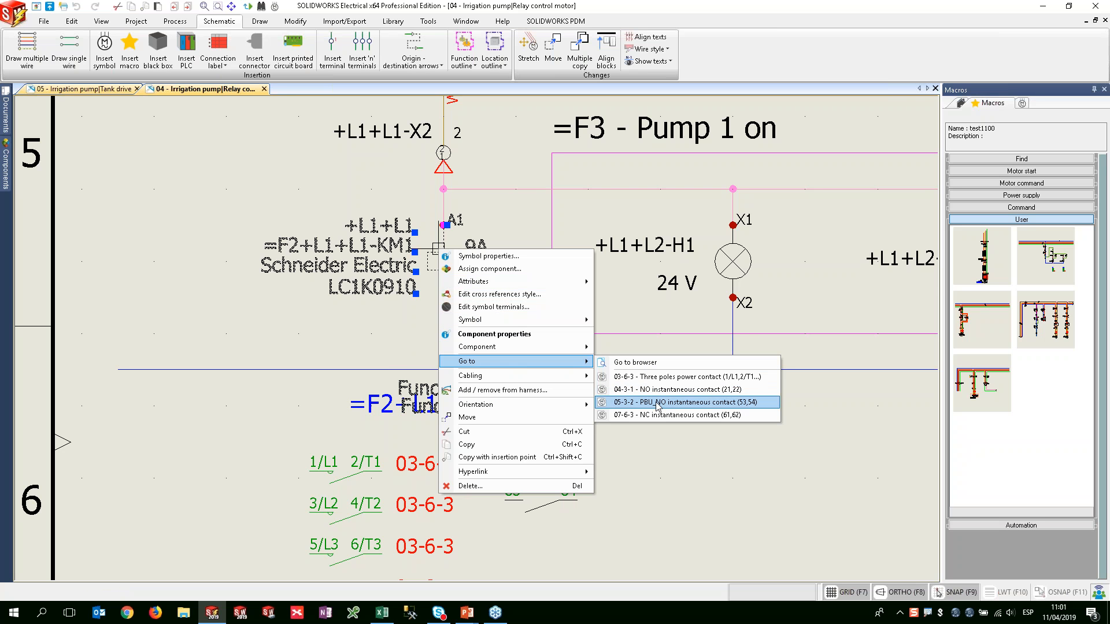
left_click(660, 378)
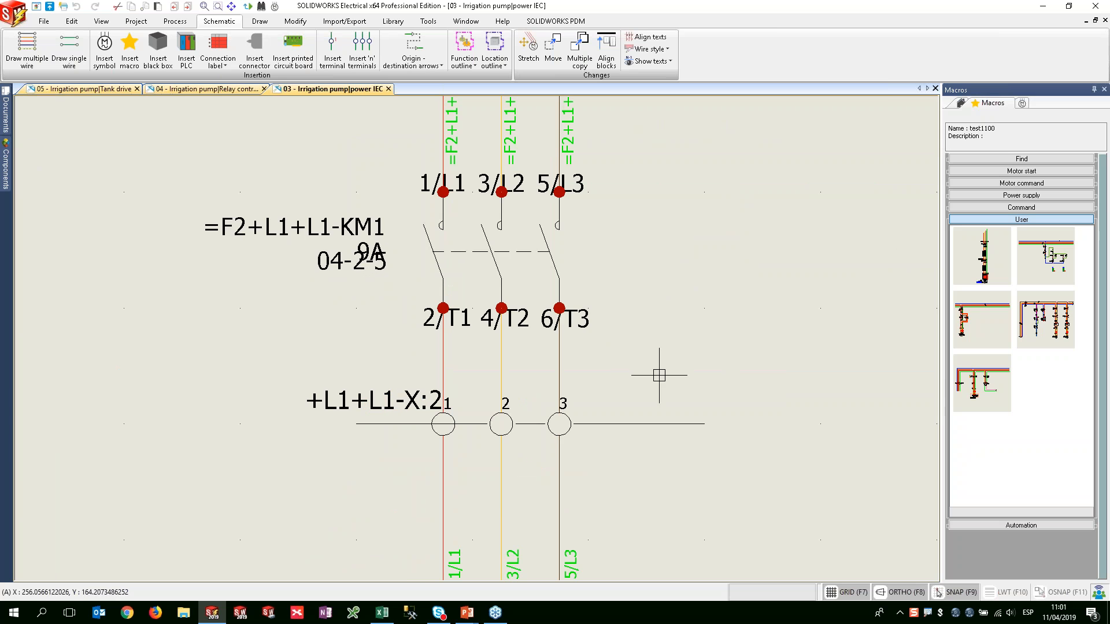
Step: Go from the KM1 power contact to its NC instantaneous contact (61,62) on drawing 07 and examine the PLC inputs
right_click(499, 270)
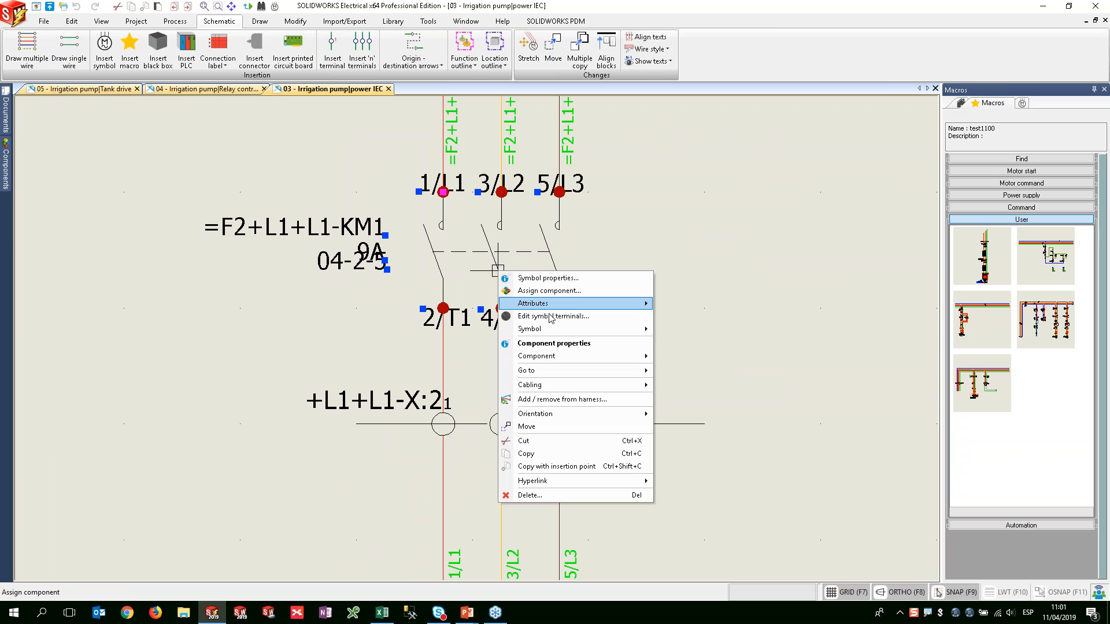
mouse_move(556, 330)
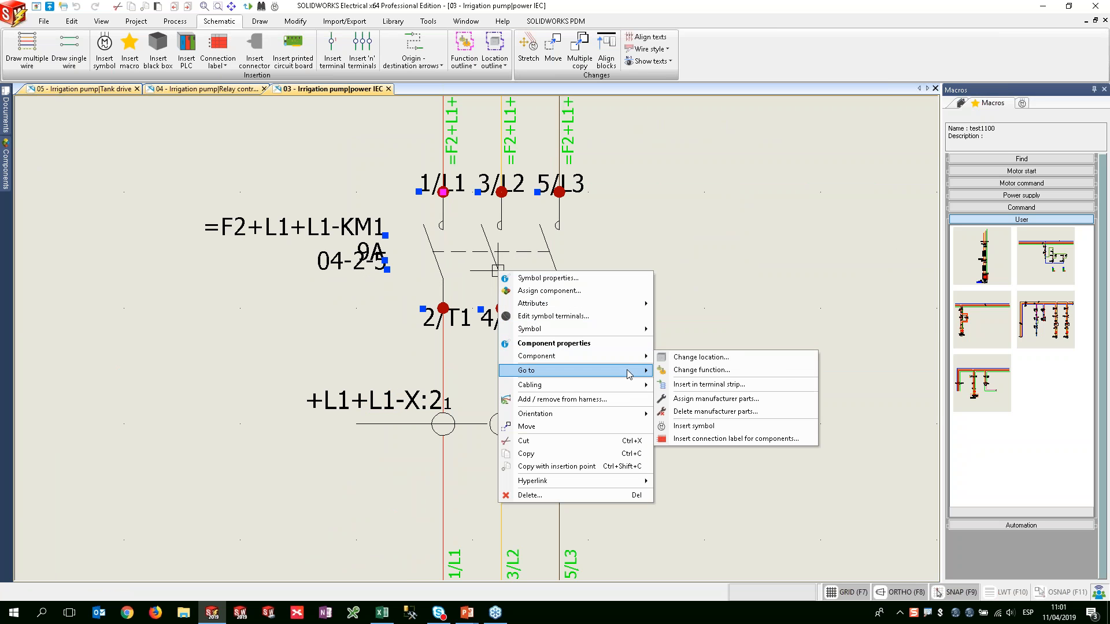
mouse_move(636, 370)
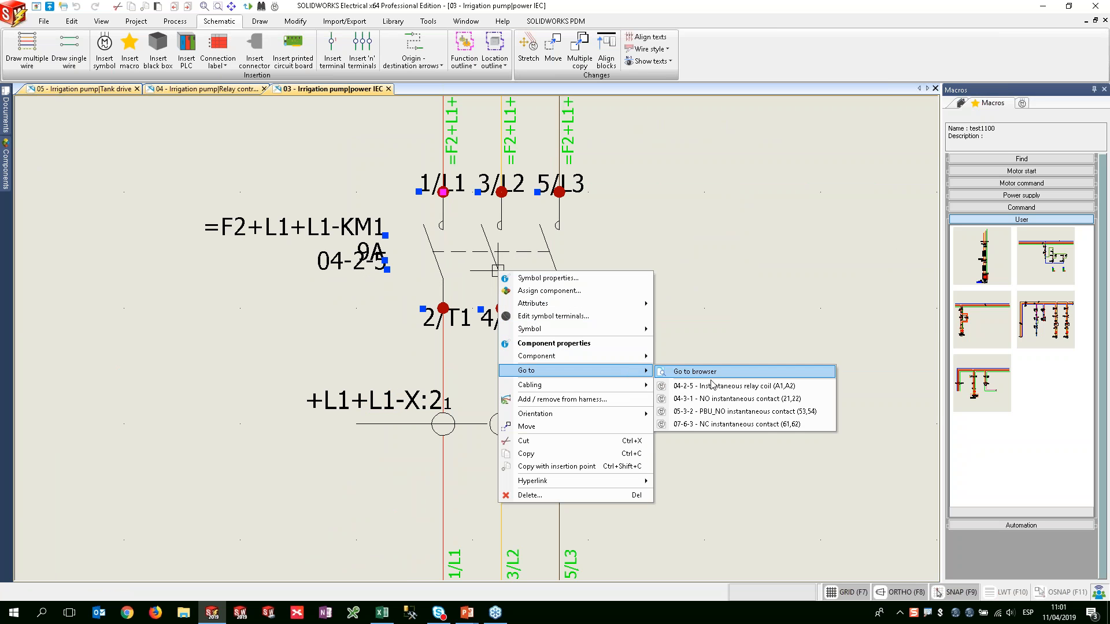
left_click(741, 424)
scroll(740, 419, "down", 3)
scroll(740, 419, "down", 4)
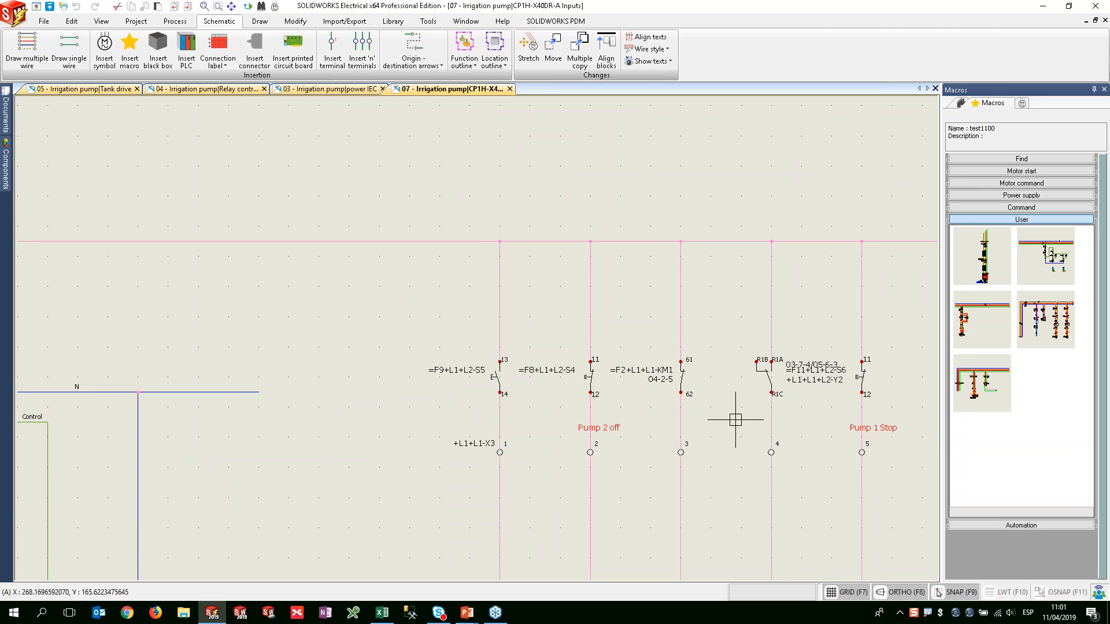
scroll(736, 420, "down", 4)
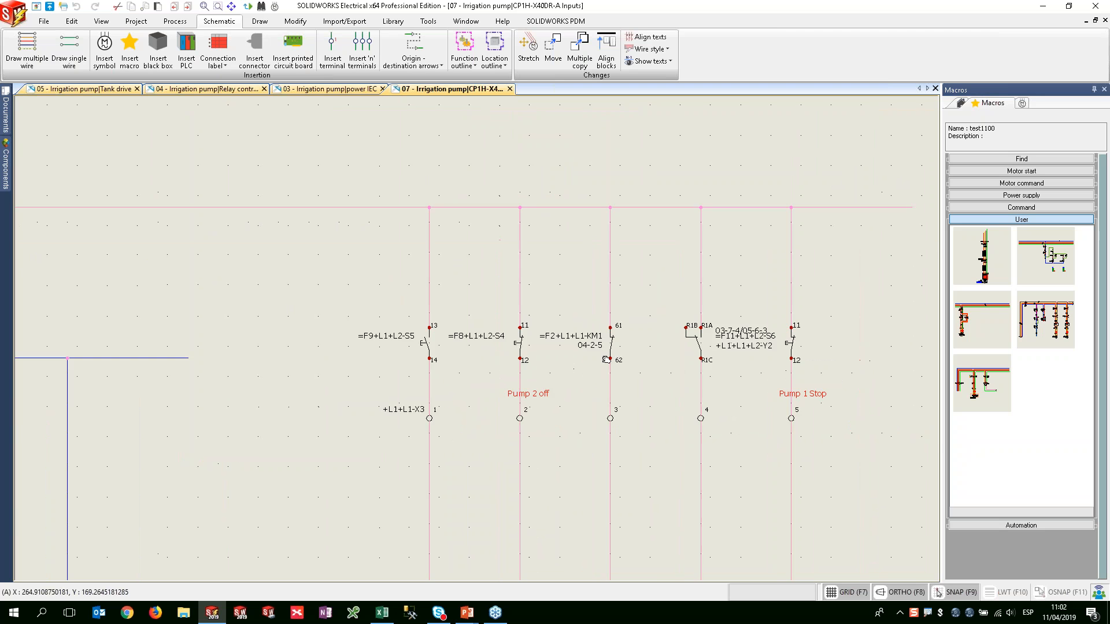
Step: Switch to test.xlsx in Excel and examine the Configuración options and the irrigation pump macro rows on the XLSautomation sheet
left_click(390, 619)
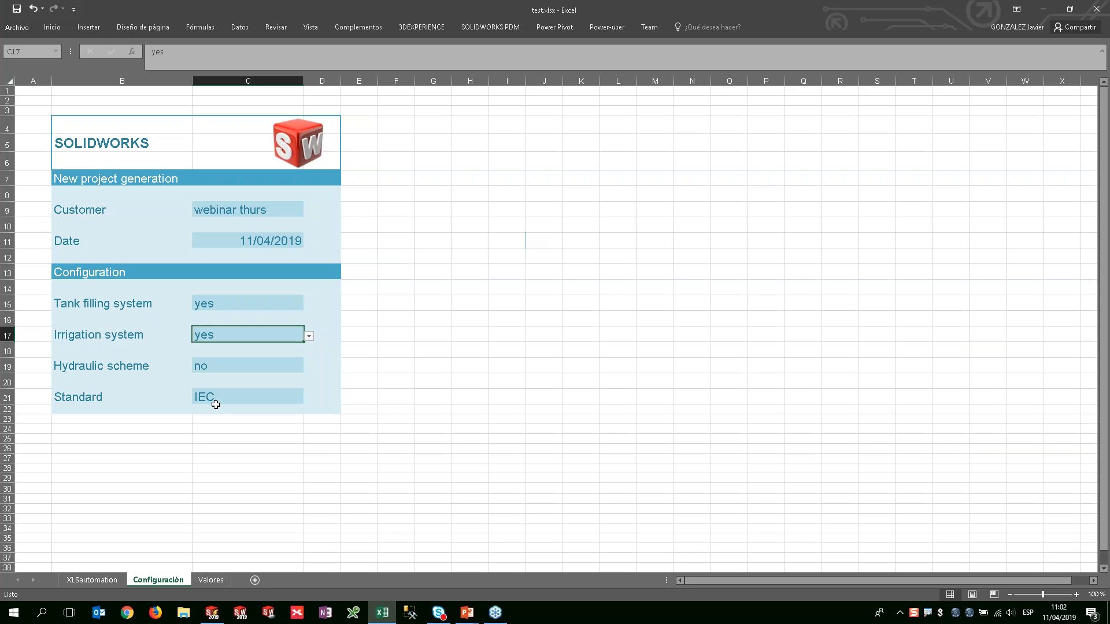
left_click(102, 582)
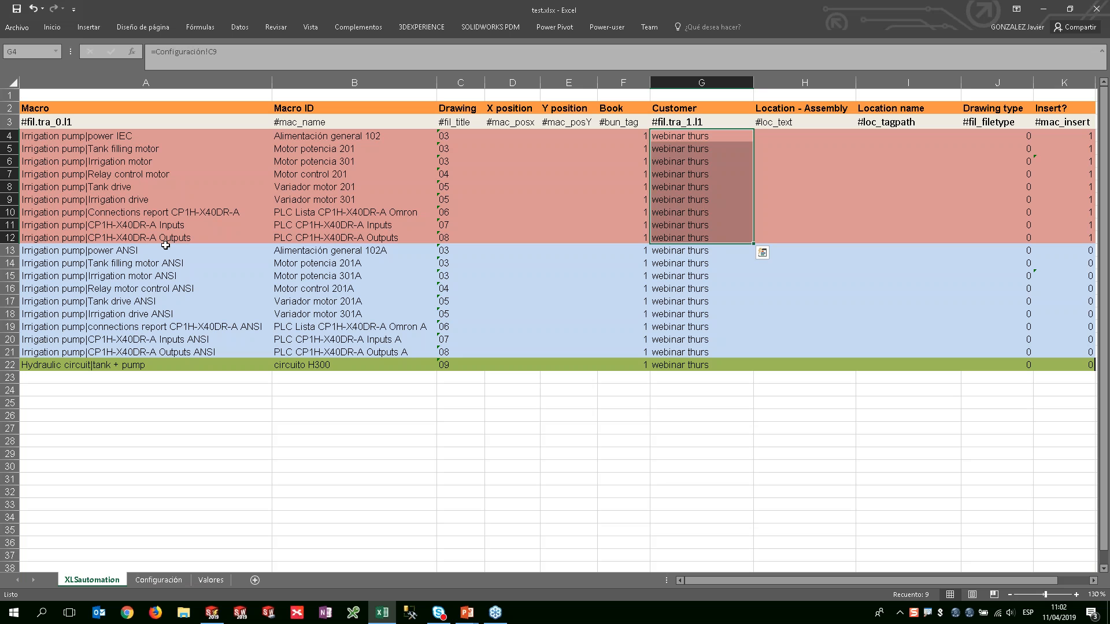
left_click_drag(168, 149, 179, 192)
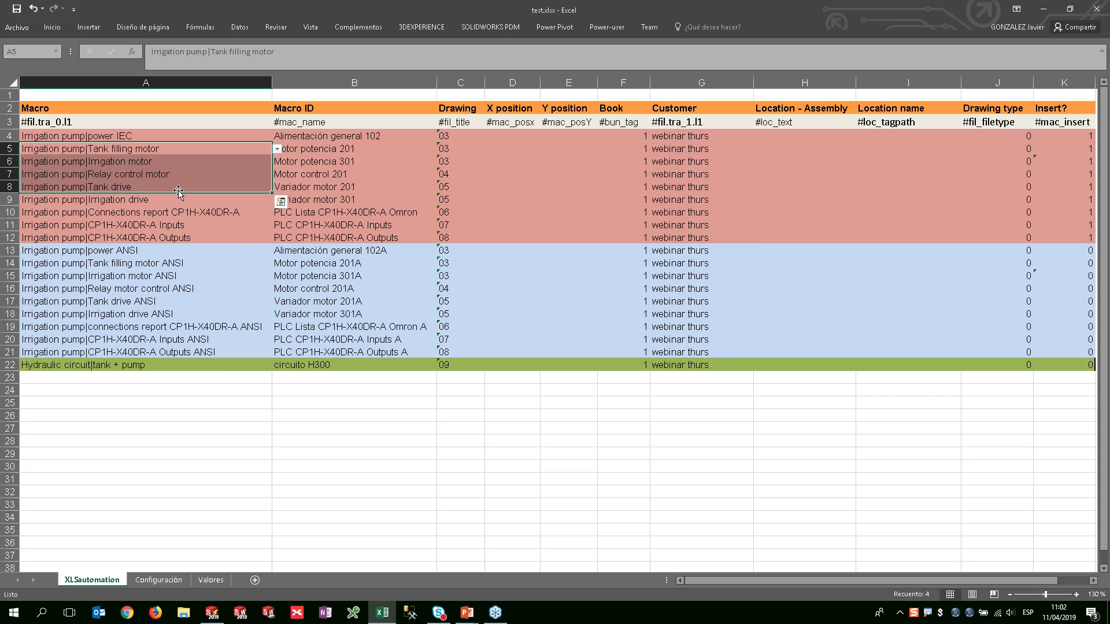
Step: Return to SOLIDWORKS Electrical and delete the Irrigation pump drawings 03 to 08 from the Pump irrigation + tank project
left_click(212, 614)
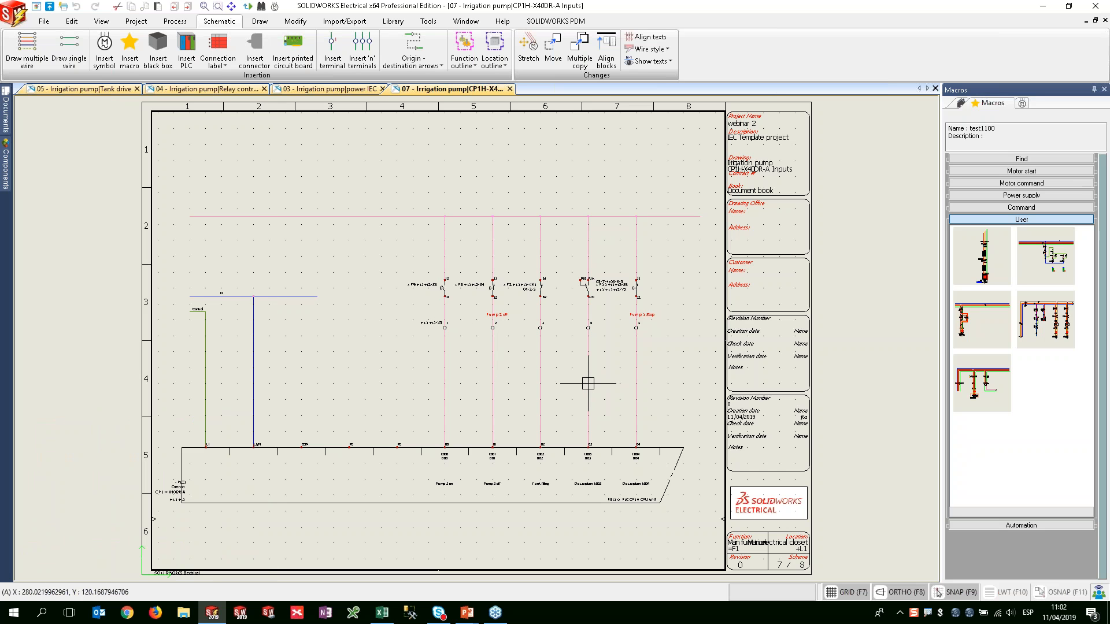
mouse_move(6, 113)
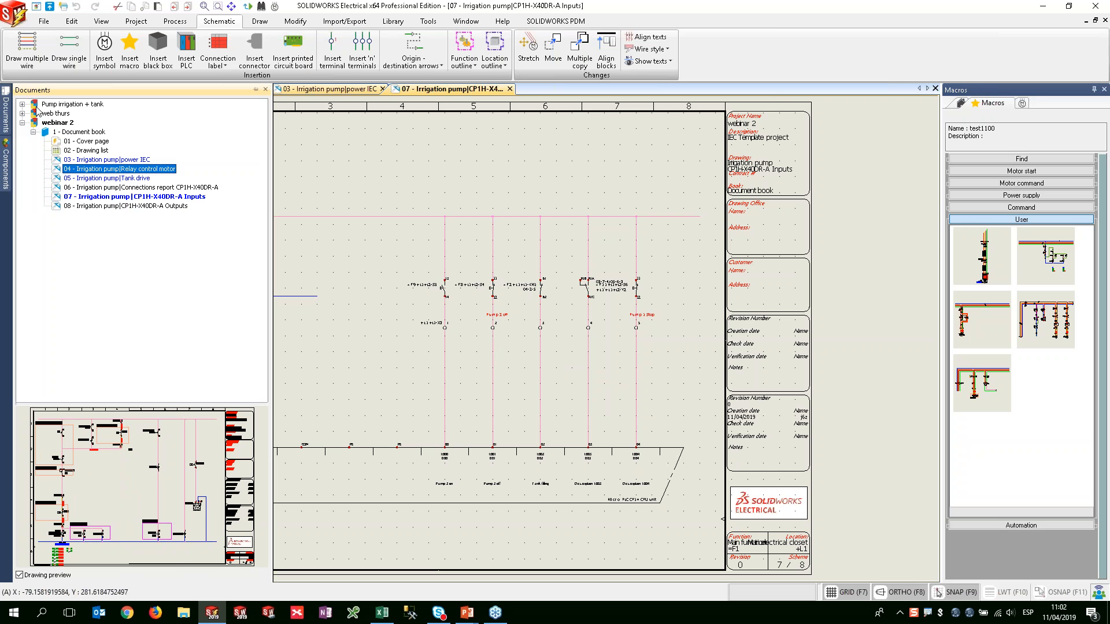
left_click(23, 106)
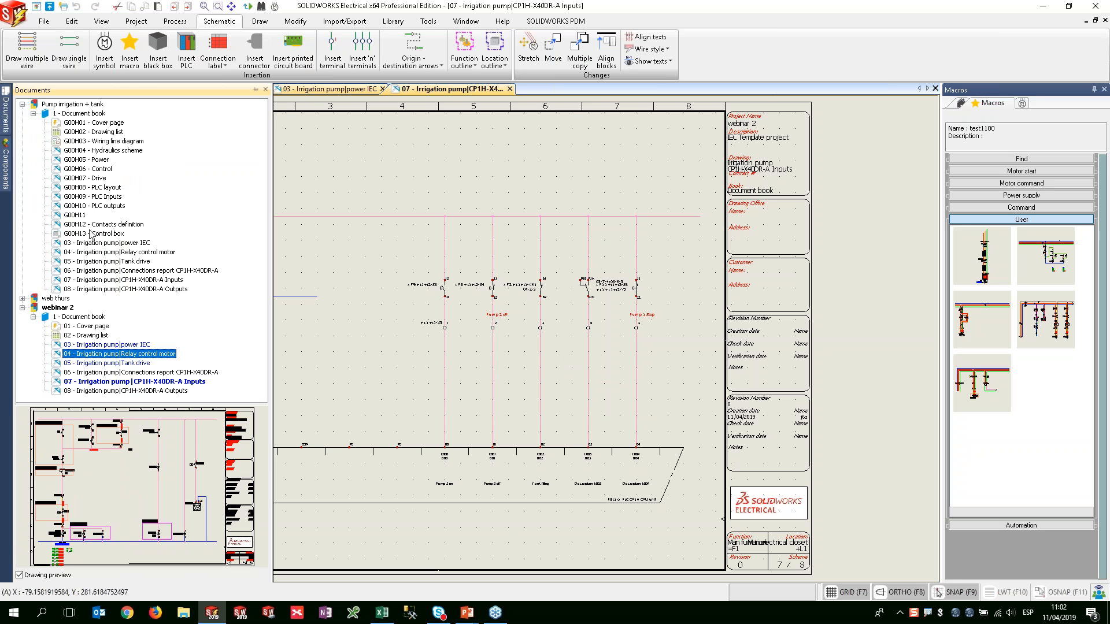
left_click(91, 242)
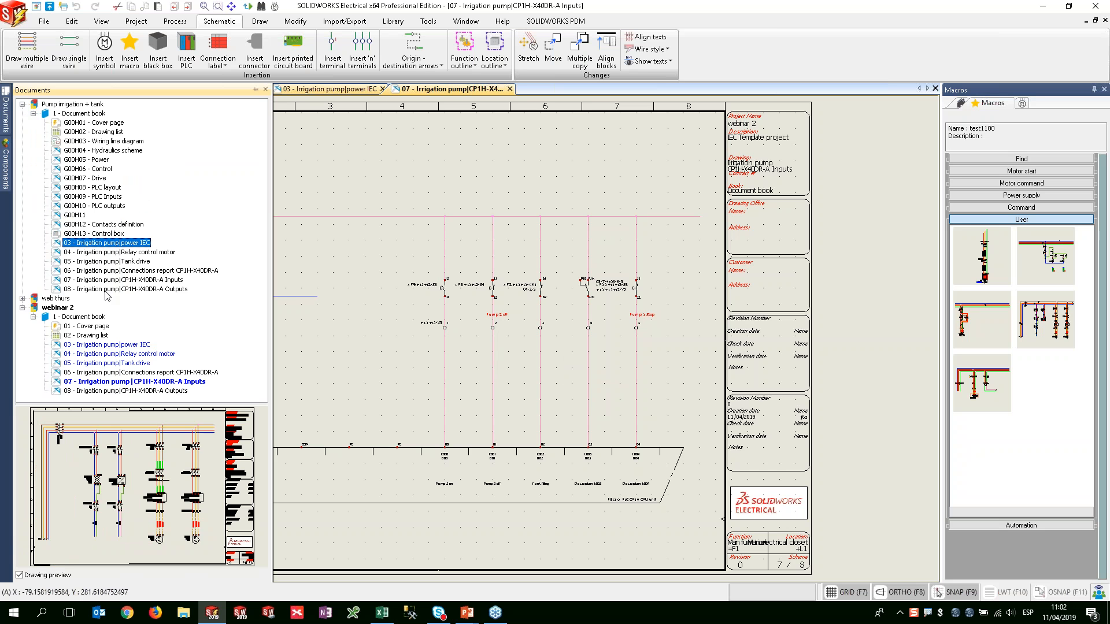
left_click(106, 289, "shift")
right_click(106, 290)
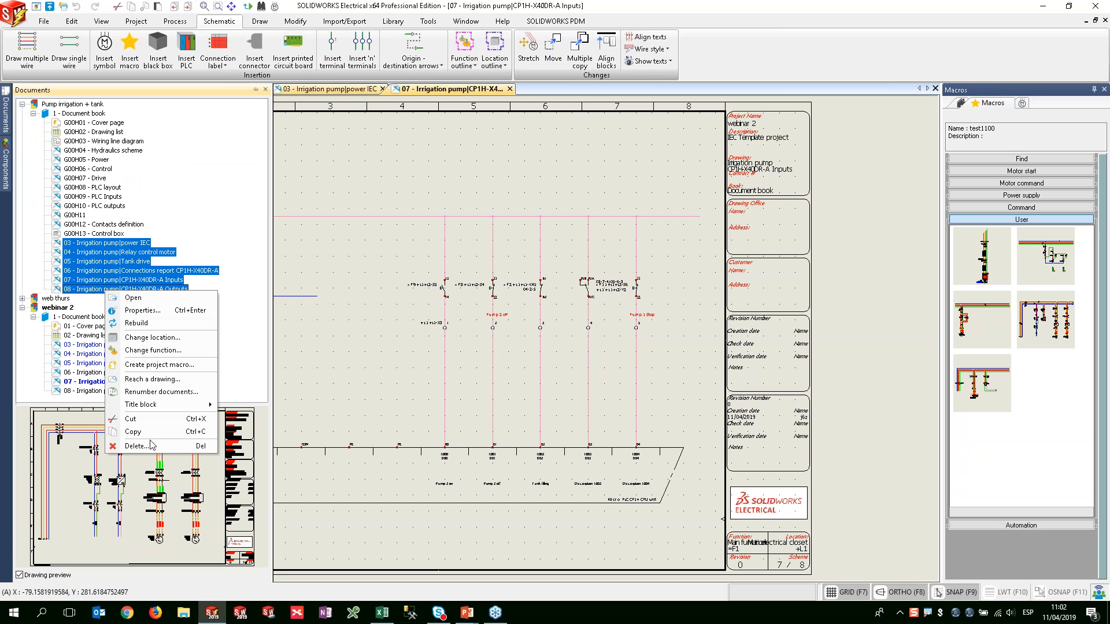
left_click(130, 438)
left_click(563, 331)
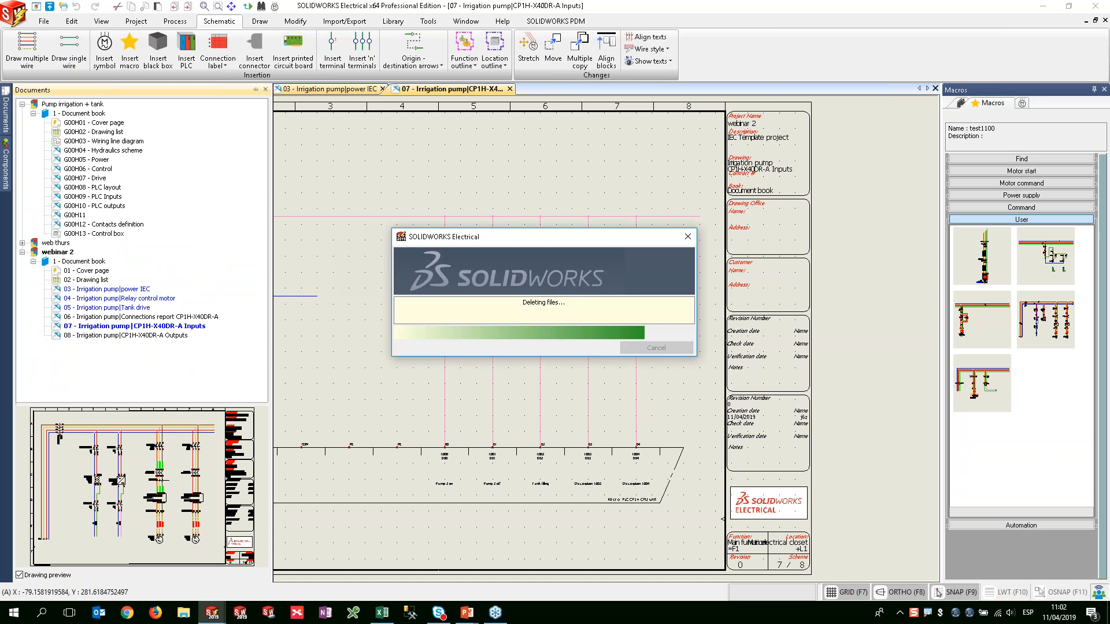
Step: Open drawing G00H04 Hydraulics scheme in Pump irrigation + tank and create a User group macro from its entire hydraulic circuit
double_click(104, 150)
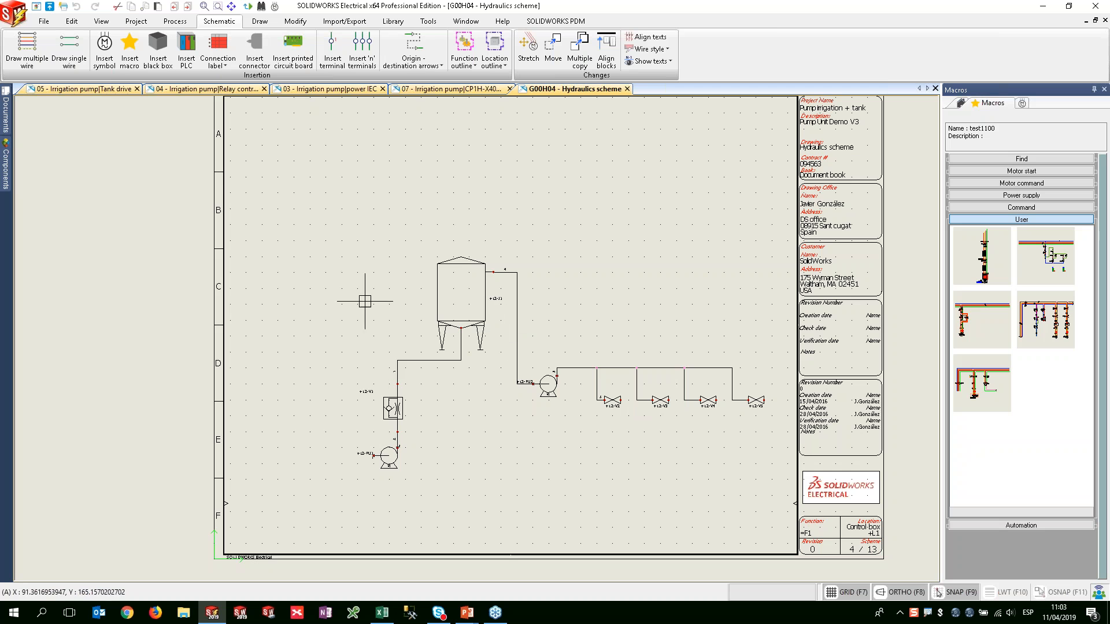
left_click_drag(297, 179, 845, 559)
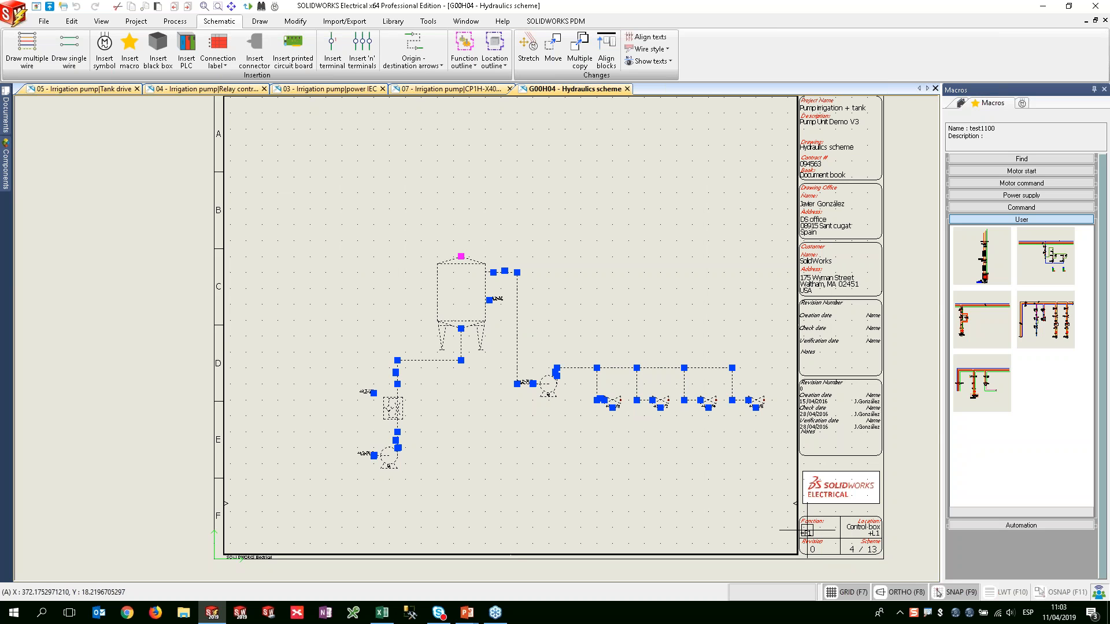
mouse_move(615, 370)
left_mouse_down()
mouse_move(763, 446)
mouse_move(1017, 441)
left_mouse_up()
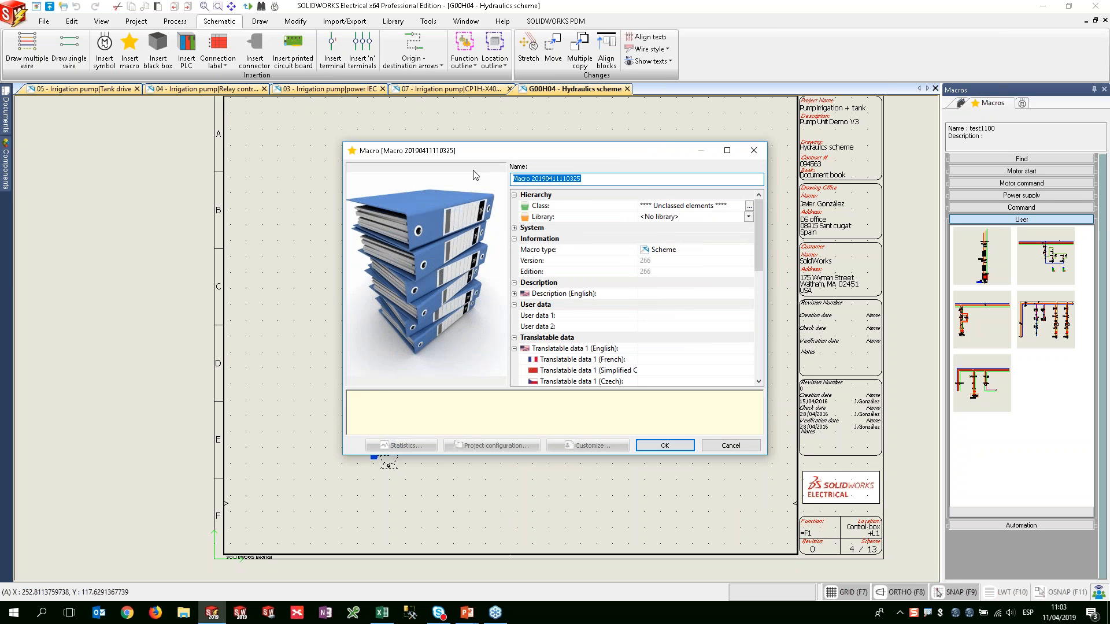
Step: Name the new macro "Macro 20190411", set User data 1 to "hyd macro for webinar" and save its properties
left_click_drag(581, 179, 533, 181)
type("201")
type("90411")
left_click(678, 318)
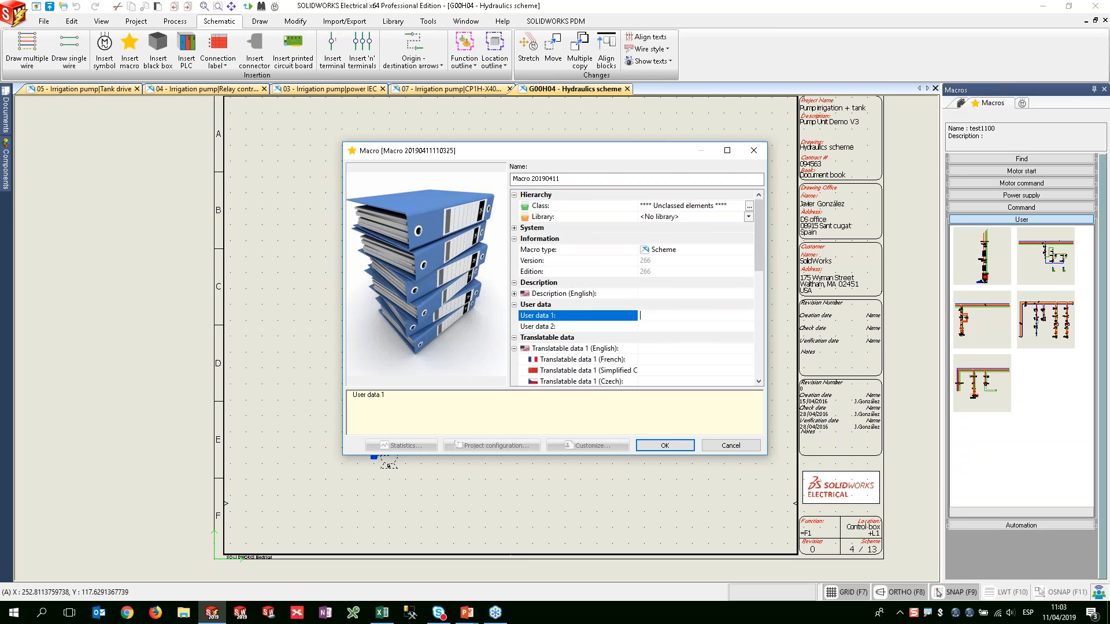
type("hyd macro for webinar")
left_click(665, 446)
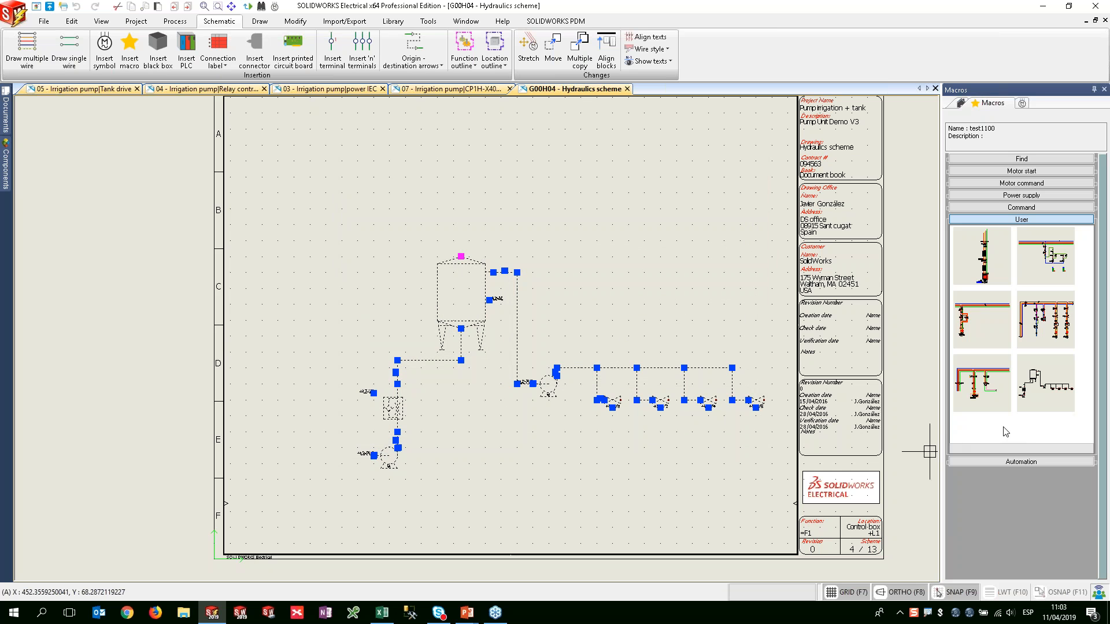
Step: Edit Macro 20190411 to place its insertion point at the drawing origin, and close the macro
right_click(1062, 396)
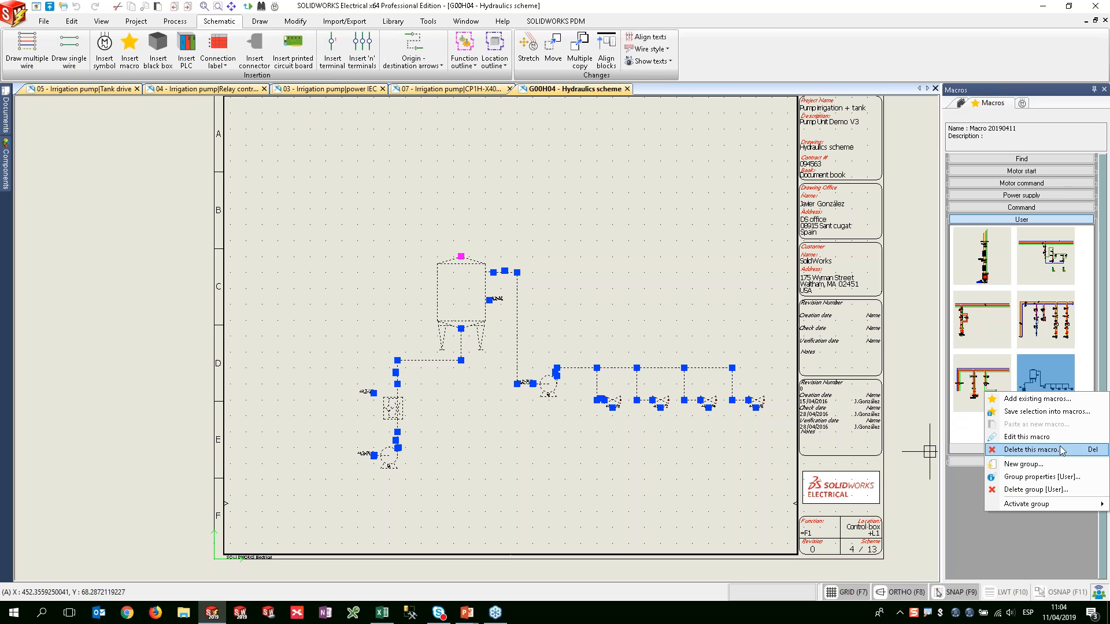
left_click(1026, 438)
mouse_move(498, 400)
middle_mouse_down()
mouse_move(617, 389)
mouse_move(659, 371)
middle_mouse_up()
middle_click_drag(490, 350, 532, 288)
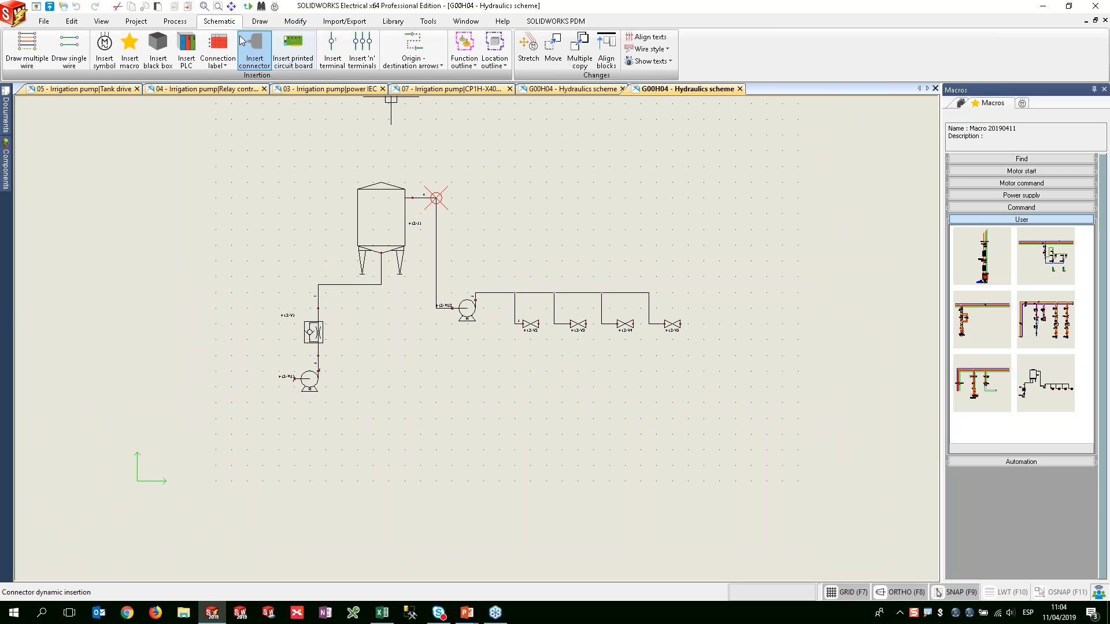
left_click(296, 21)
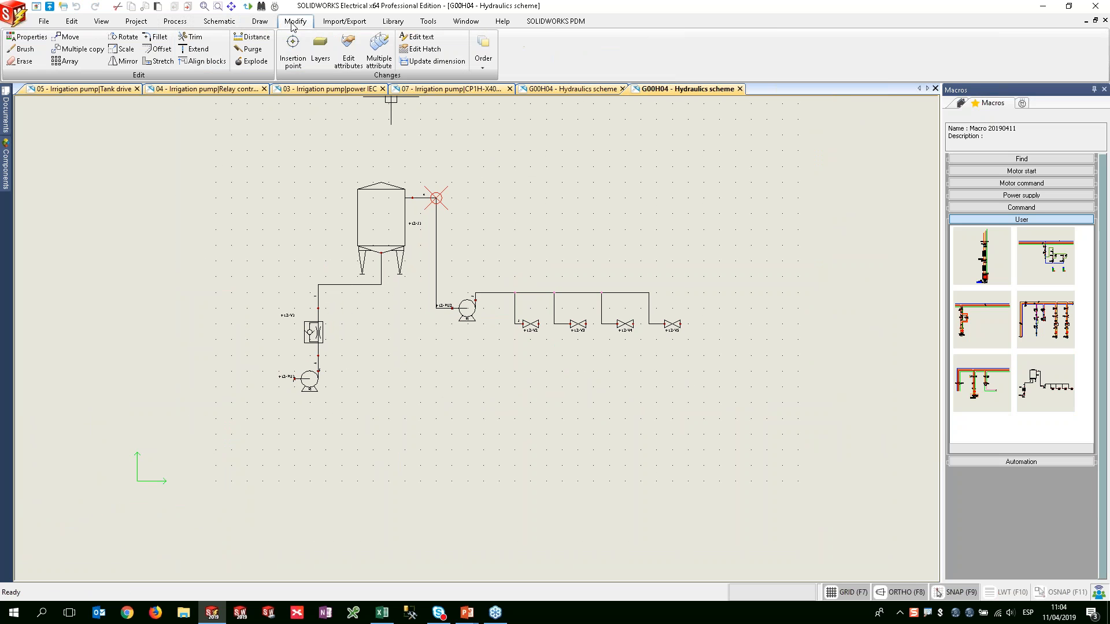
left_click(293, 51)
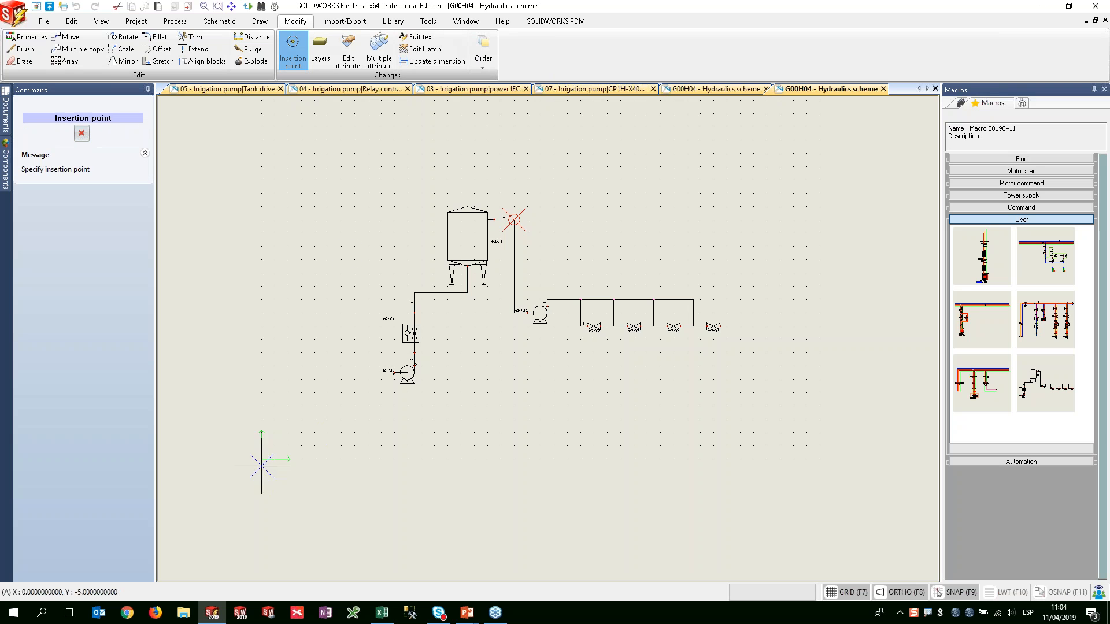
left_click(262, 459)
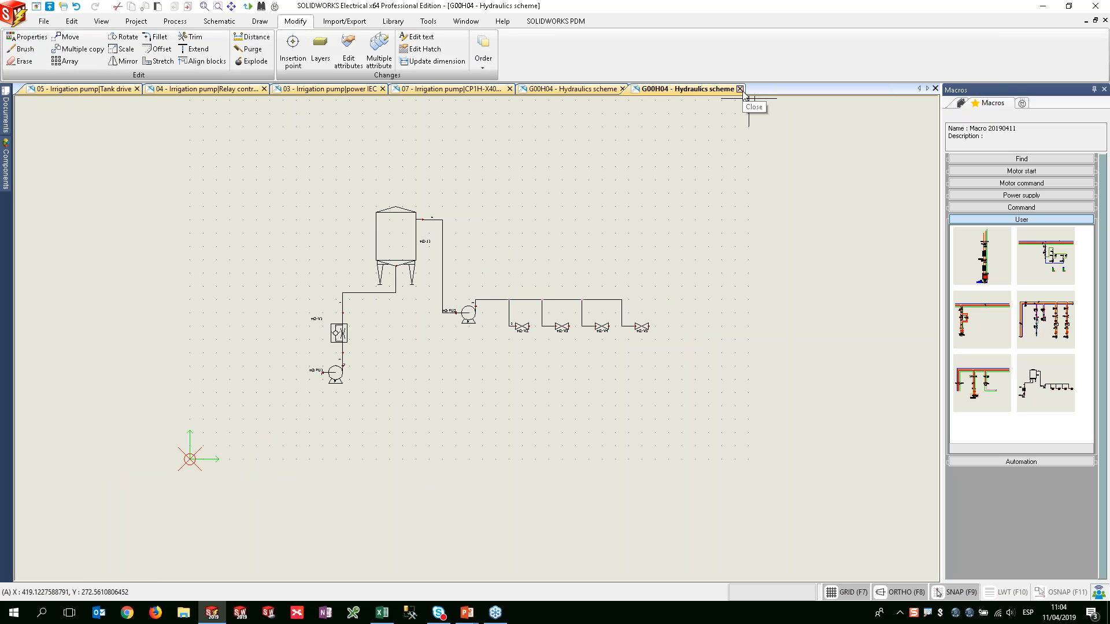
scroll(339, 335, "up", 2)
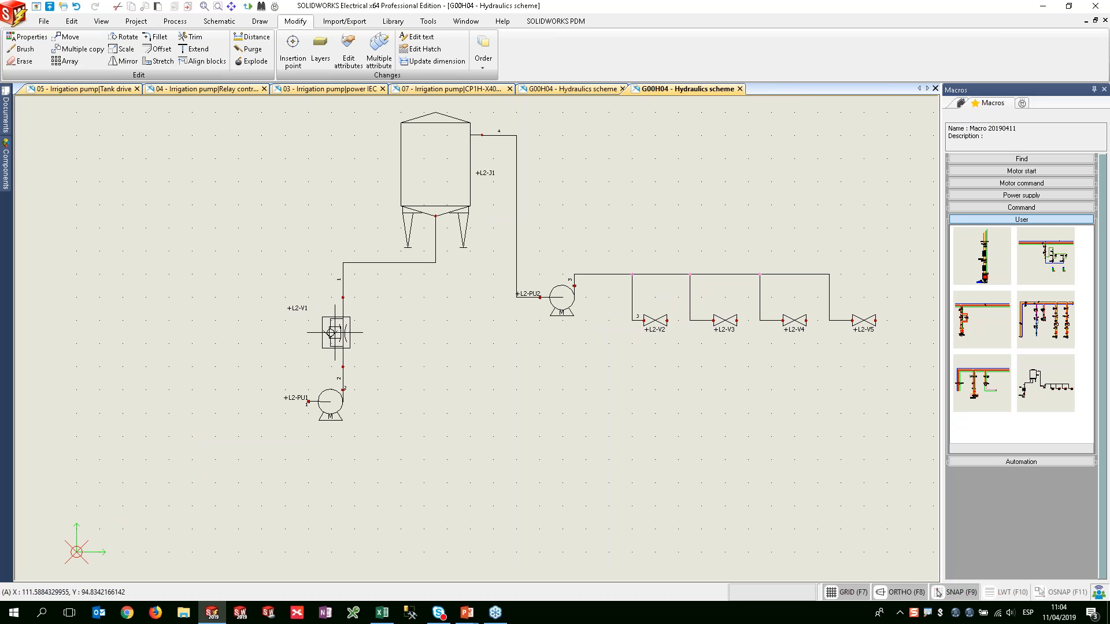
left_click(740, 88)
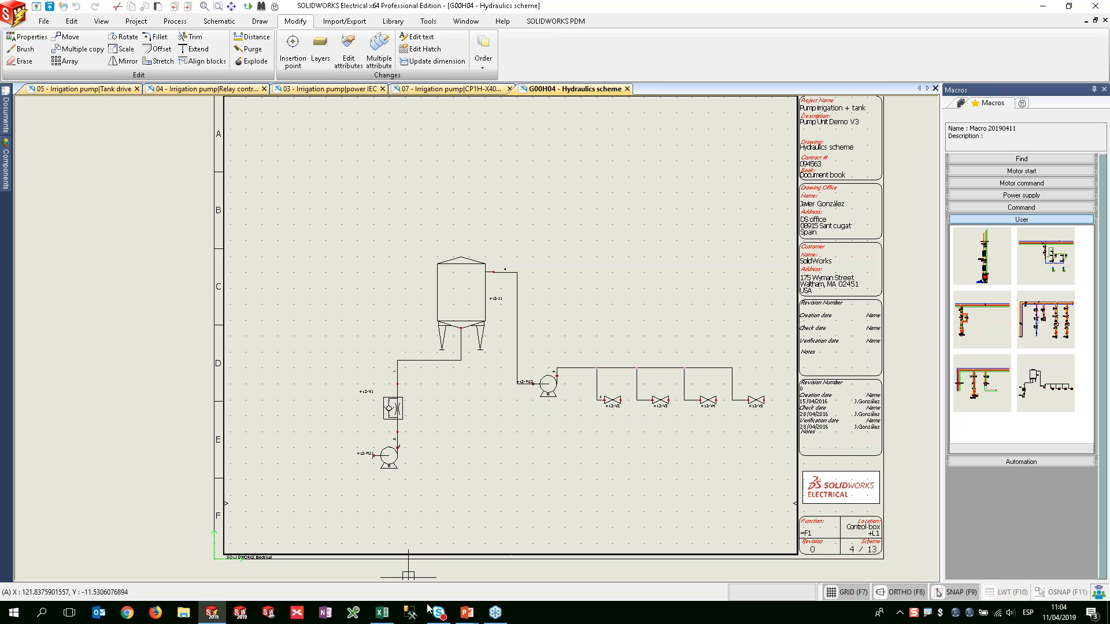
Step: Switch to test.xlsx in Excel and display the macro table on the Valores sheet
mouse_move(381, 616)
left_click(381, 614)
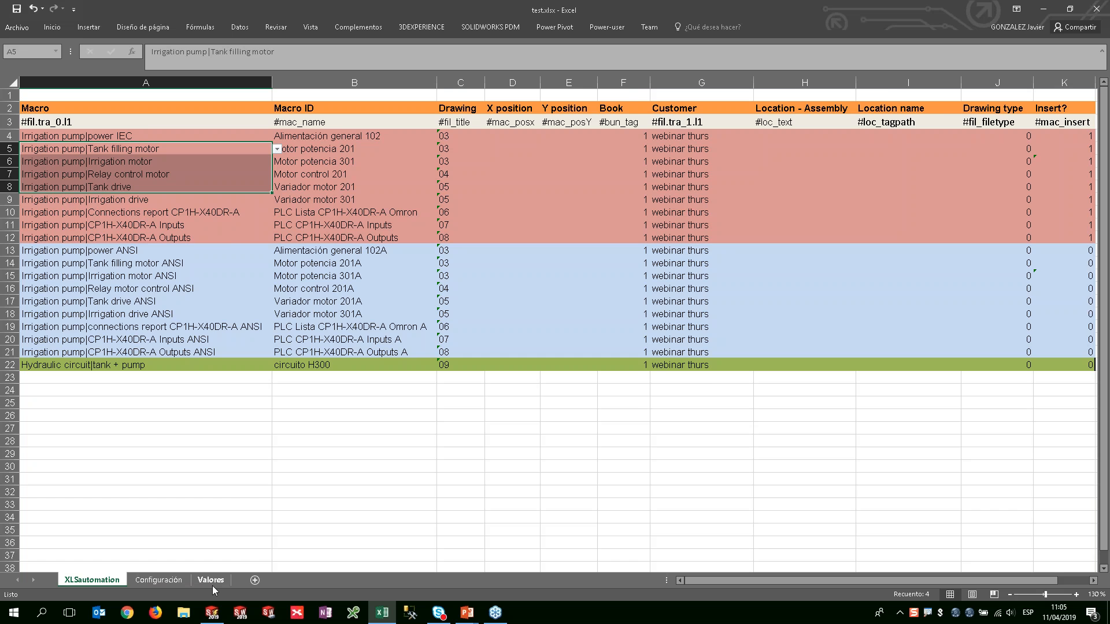
left_click(211, 581)
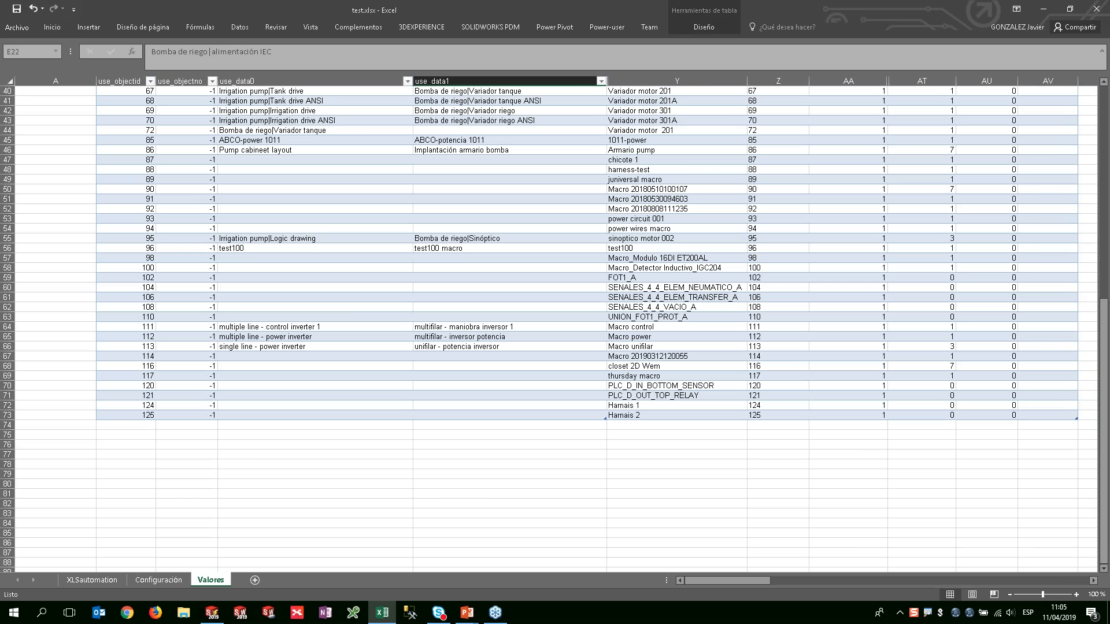
Step: Refresh the workbook's external data on the Valores sheet and select the new "hyd macro for webinar" entry
left_click(276, 27)
left_click(239, 27)
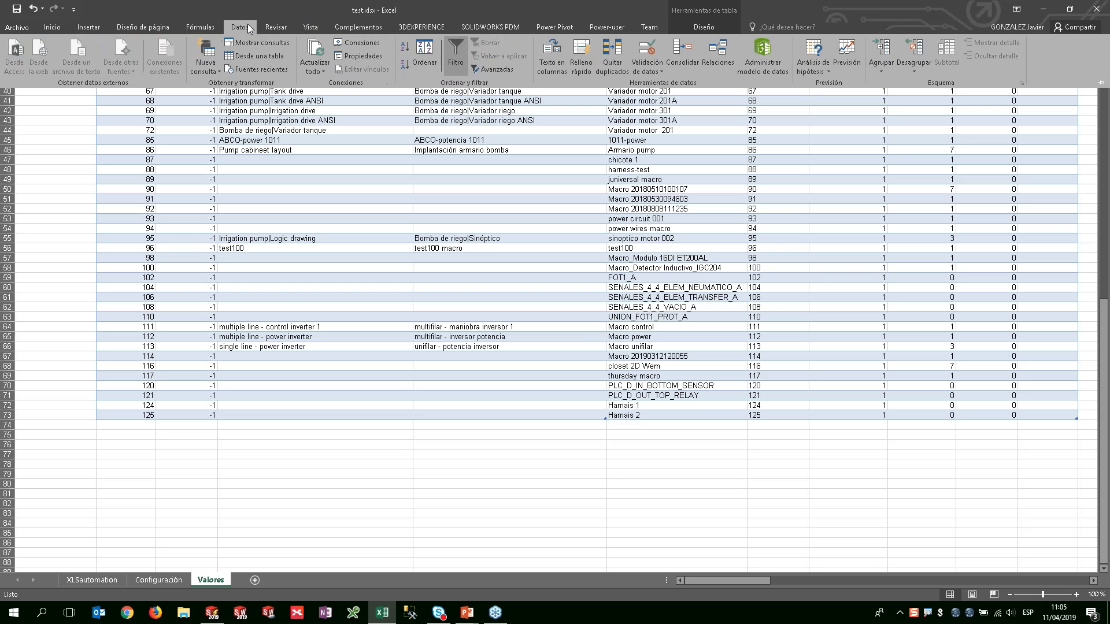
left_click(316, 54)
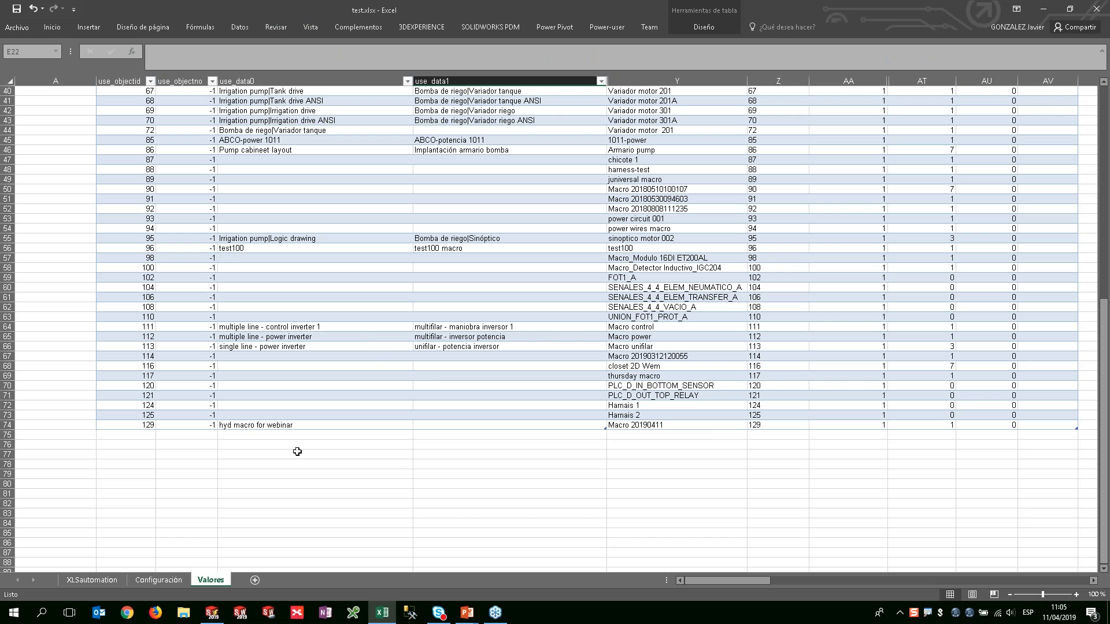
left_click(262, 425)
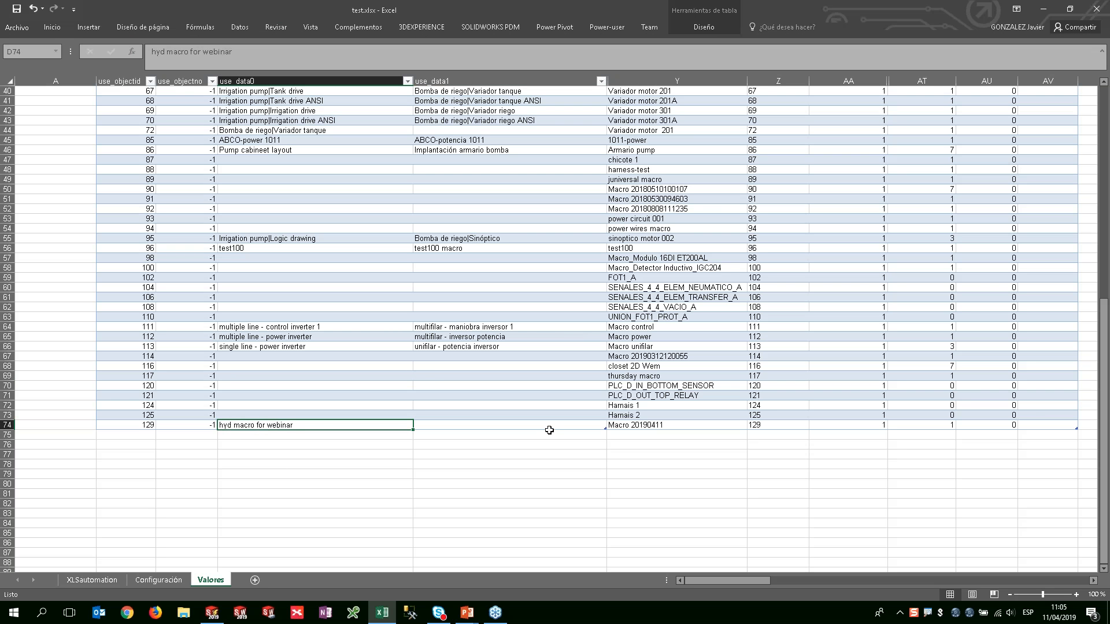
Step: On the XLSautomation sheet, set the hydraulic row's macro in A22 to "hyd macro for webinar" and check its Macro ID formula
left_click(154, 580)
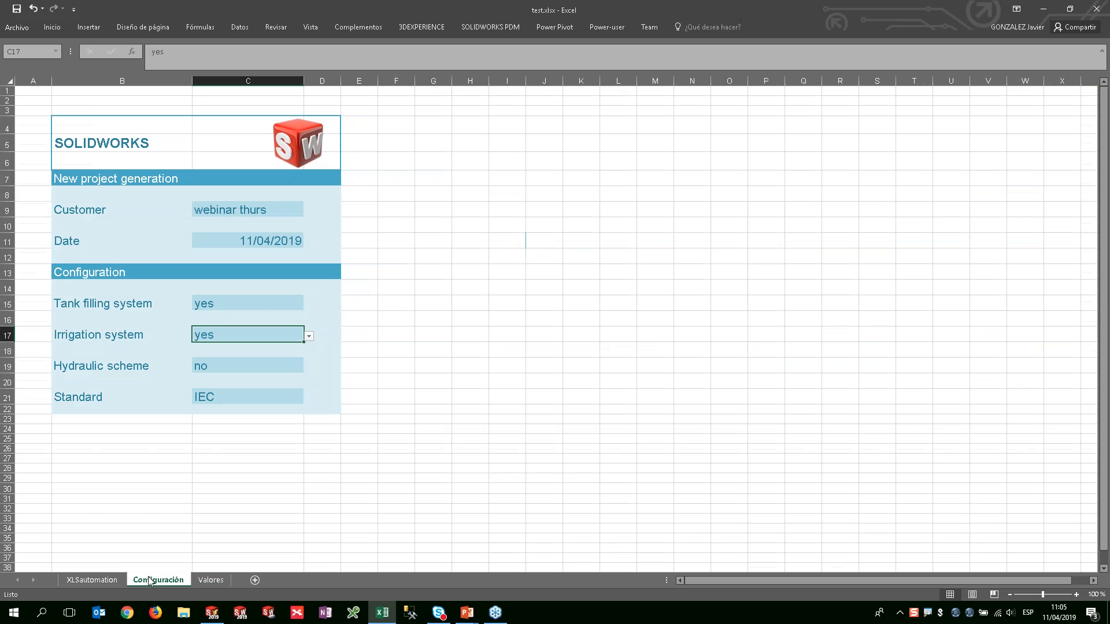
left_click(90, 580)
left_click(213, 418)
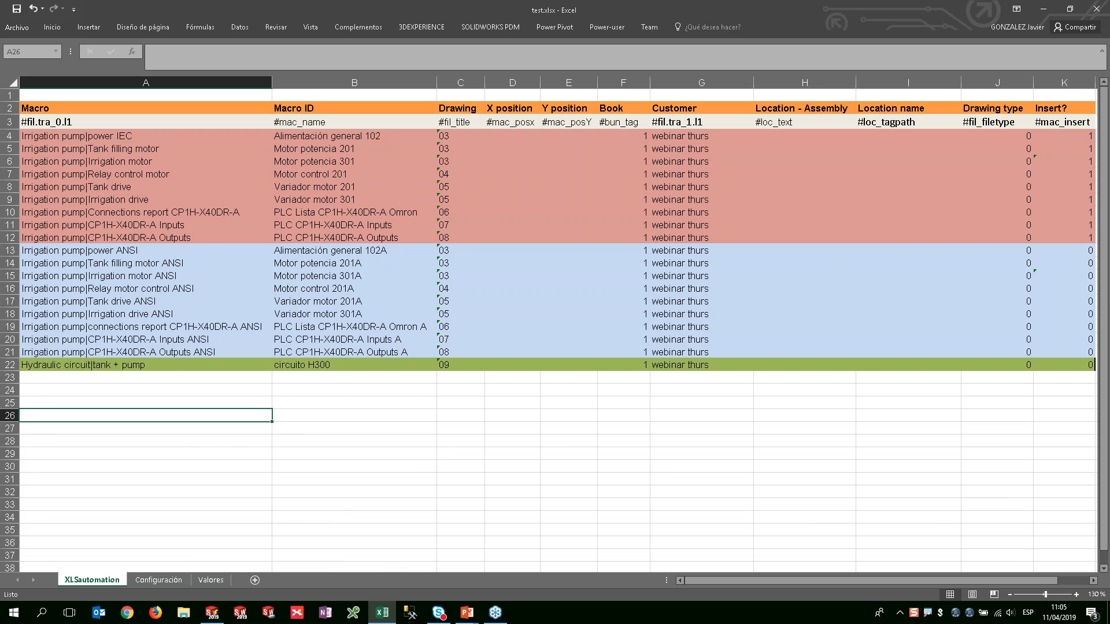
left_click(263, 367)
left_click(277, 366)
scroll(277, 376, "down", 2)
left_click_drag(287, 405, 292, 446)
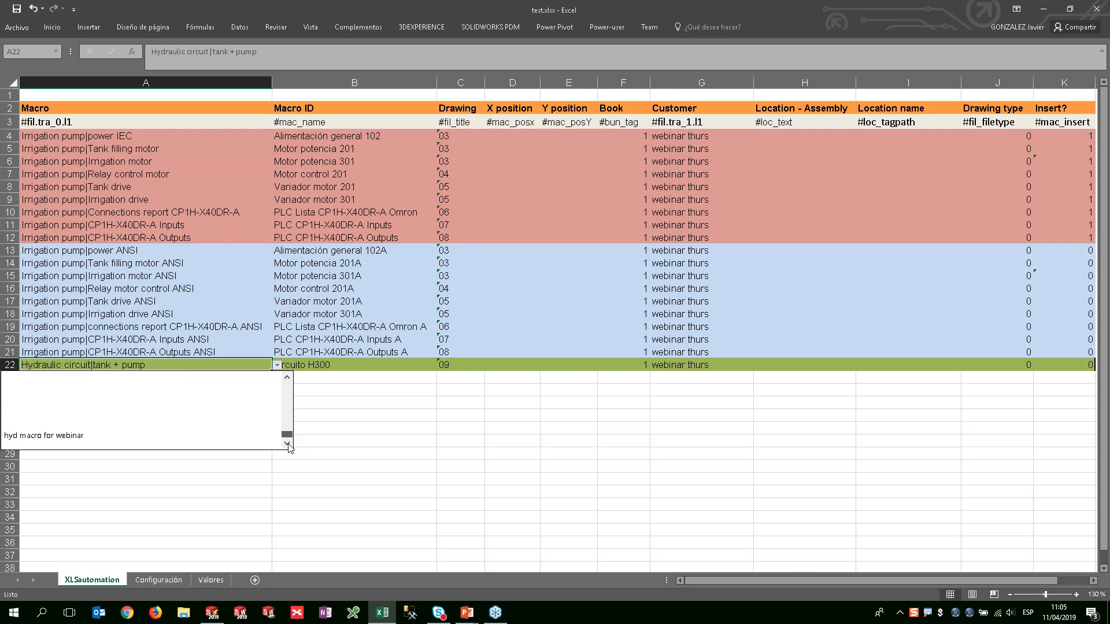
left_click(161, 437)
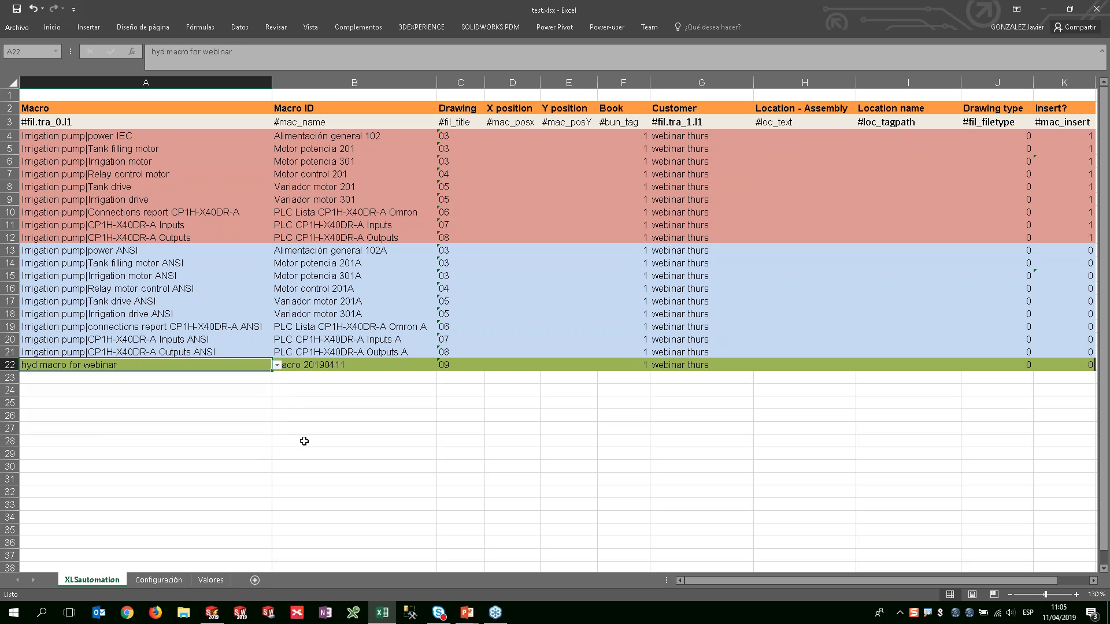
left_click(310, 365)
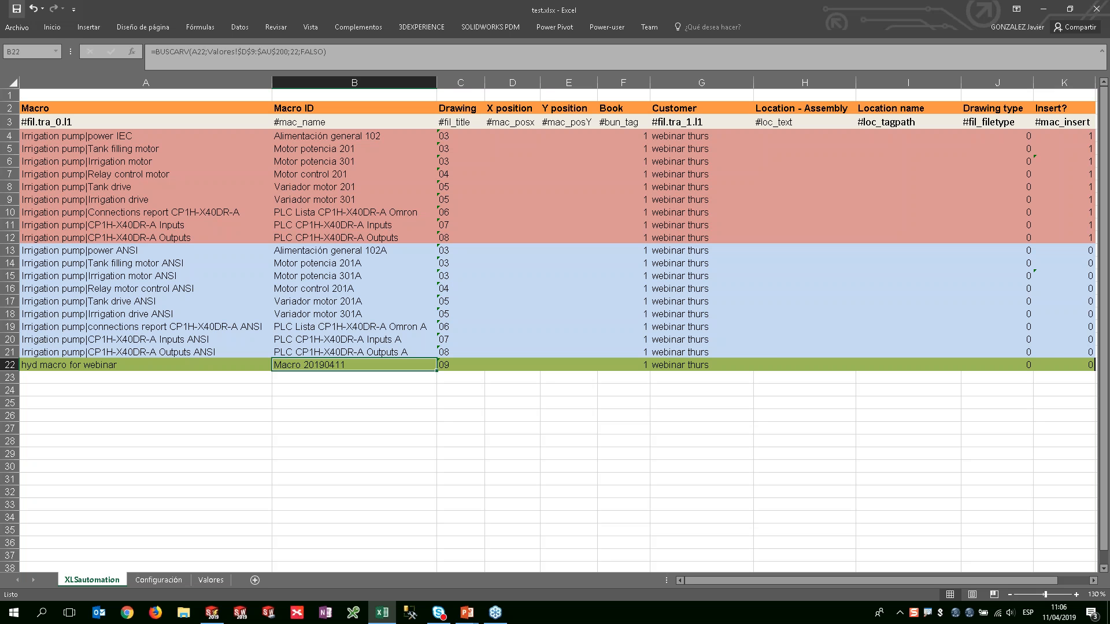
Step: Set Hydraulic scheme to yes on the Configuración sheet and save the workbook
left_click(158, 580)
left_click(296, 366)
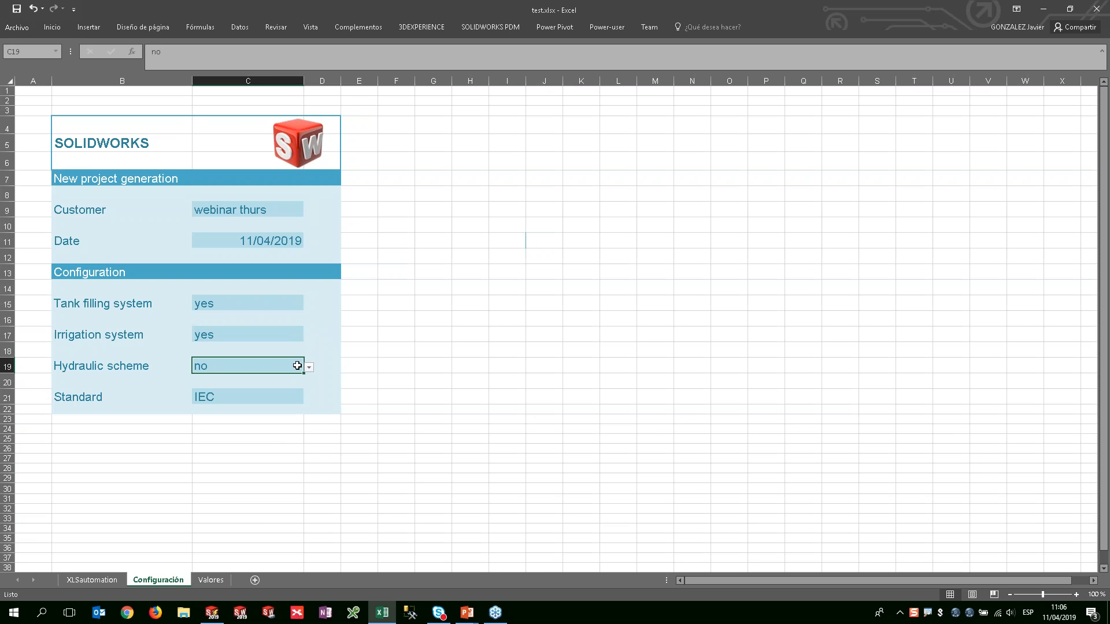
left_click(309, 369)
left_click(306, 379)
left_click(16, 9)
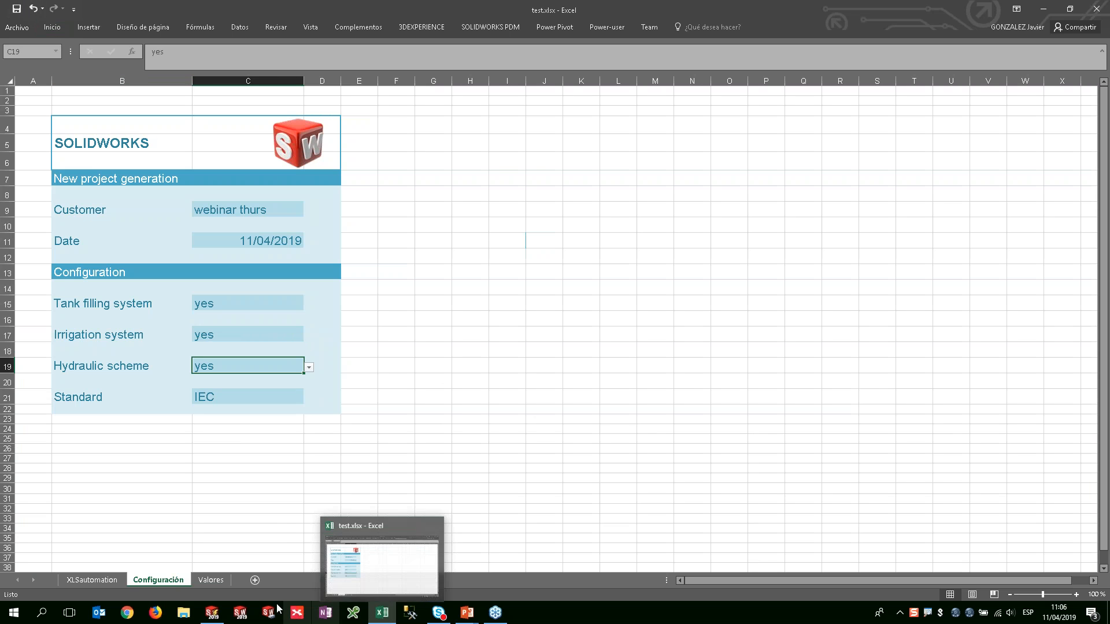
Step: Switch to SOLIDWORKS Electrical, collapse the open projects in the tree and create a new project named "Empty template XLS_172"
left_click(219, 618)
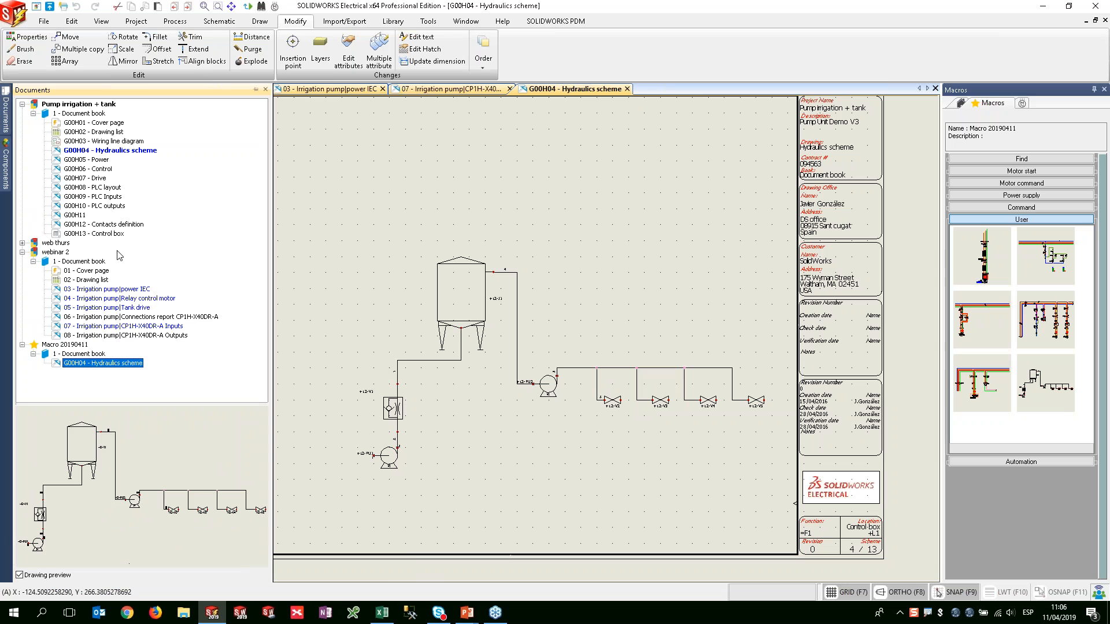
left_click(22, 252)
left_click(22, 261)
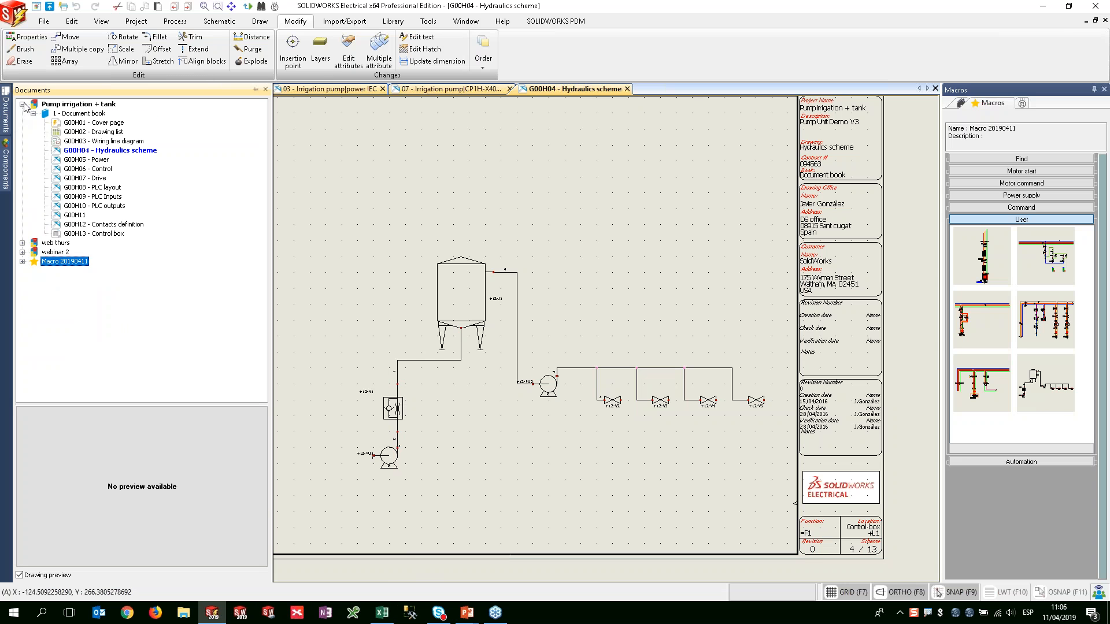
left_click(22, 104)
left_click(36, 6)
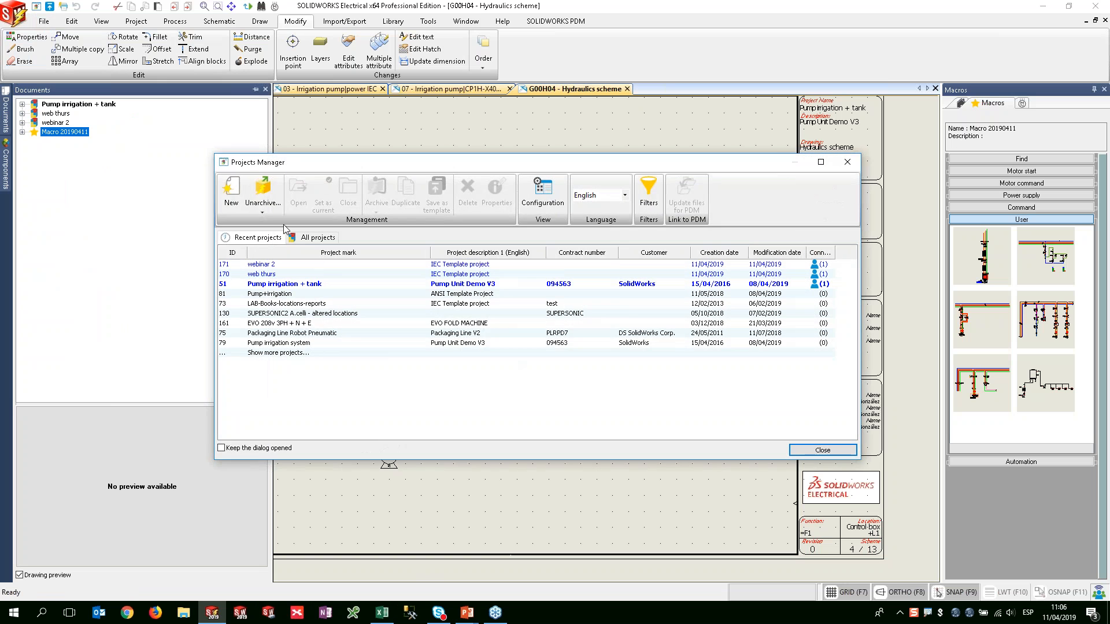
left_click(231, 188)
left_click(542, 342)
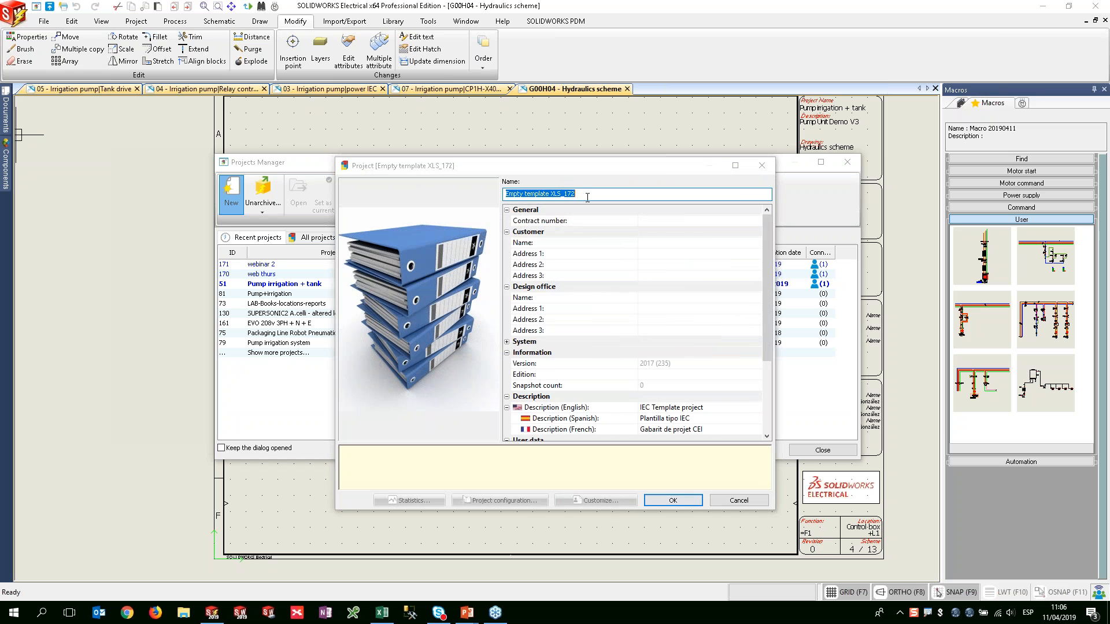
left_click(673, 500)
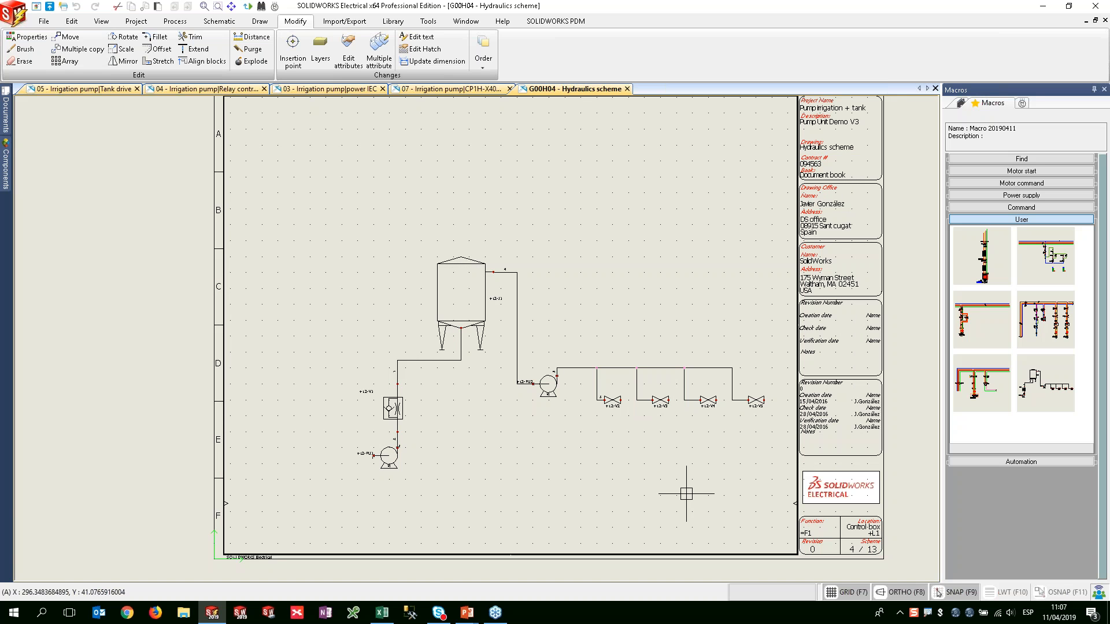
Step: Run Excel Automation with test.xlsx on the new project, review the Macro 20190411 entries in the process summary and close it
mouse_move(6, 165)
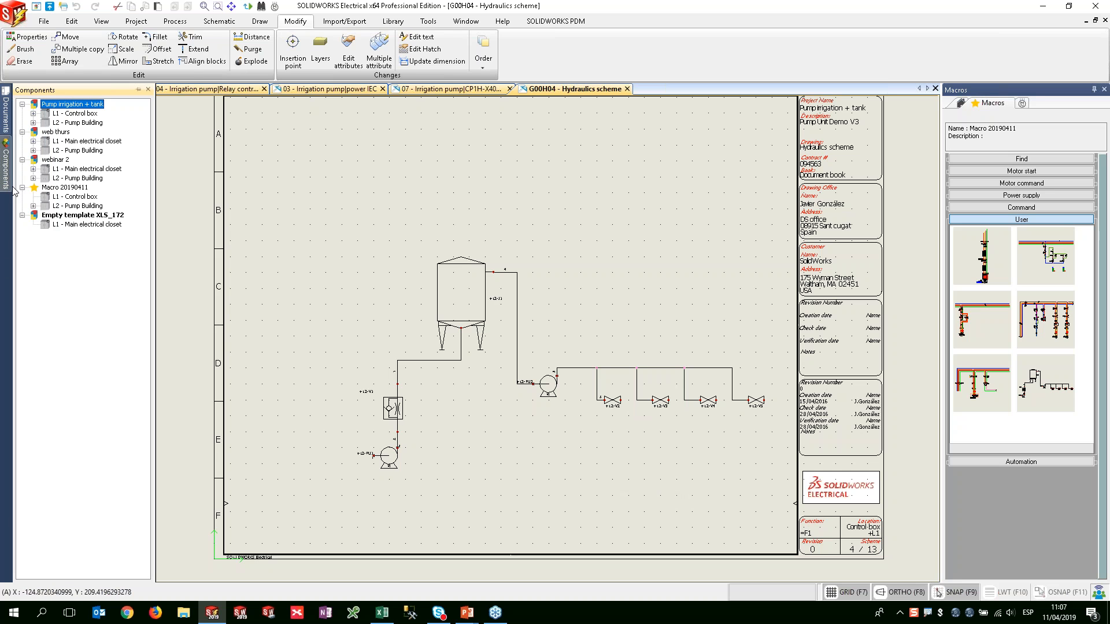
left_click(345, 21)
left_click(303, 68)
left_click(682, 344)
left_click(820, 446)
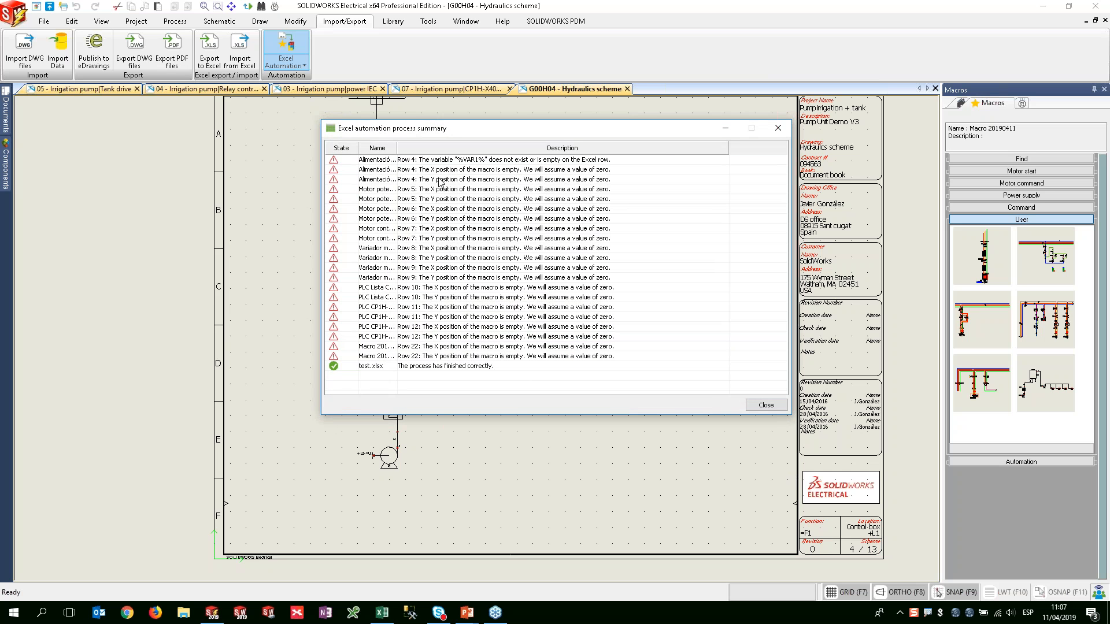
left_click_drag(396, 147, 475, 147)
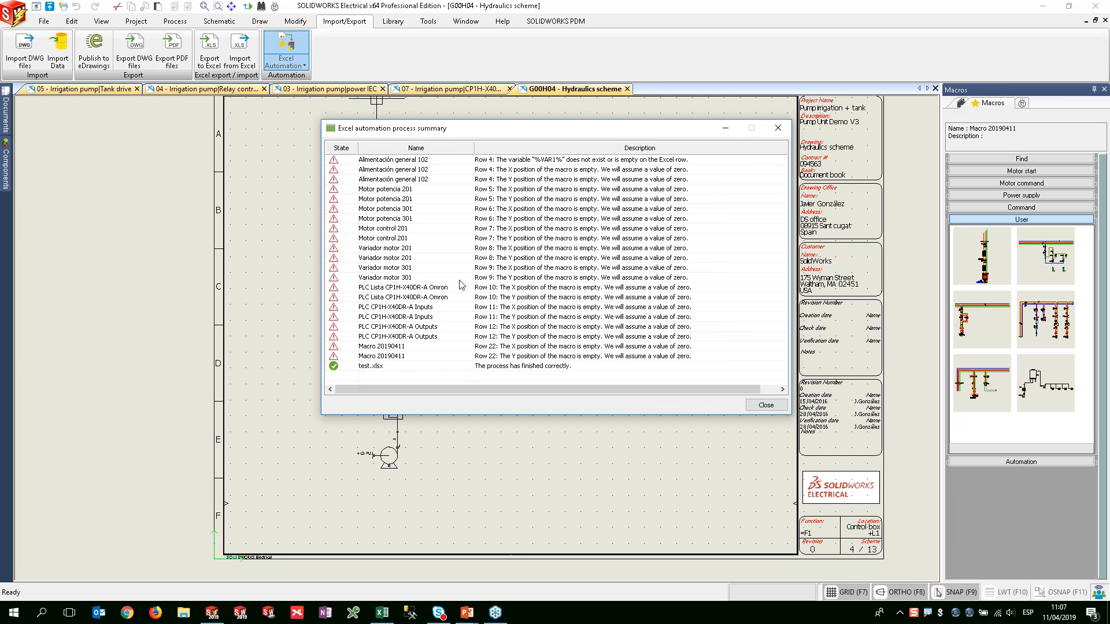
left_click(410, 356)
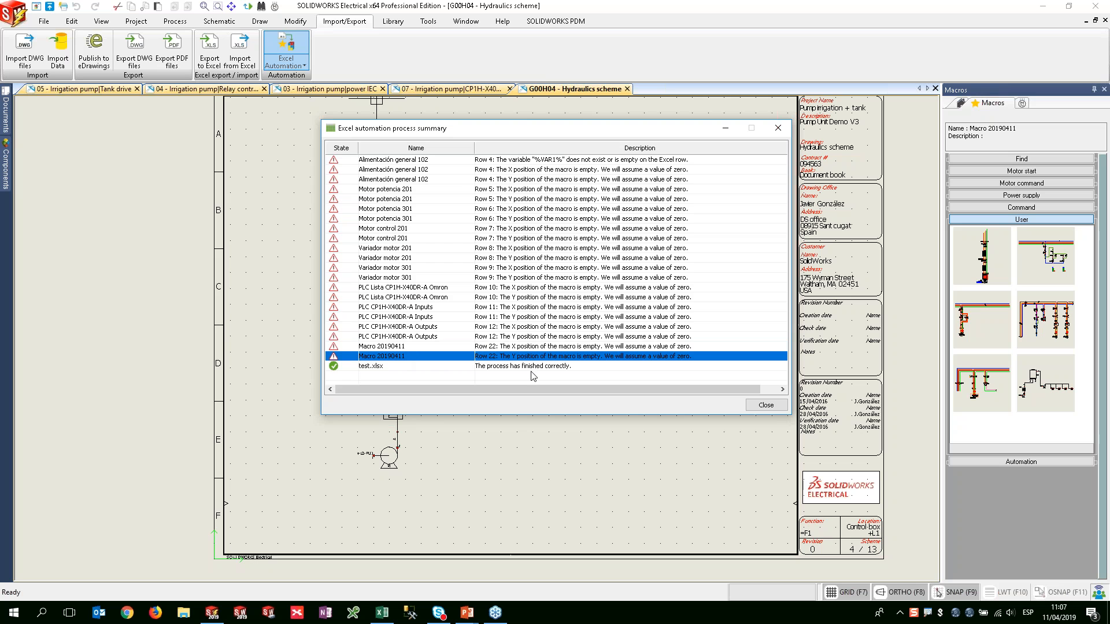
left_click(766, 405)
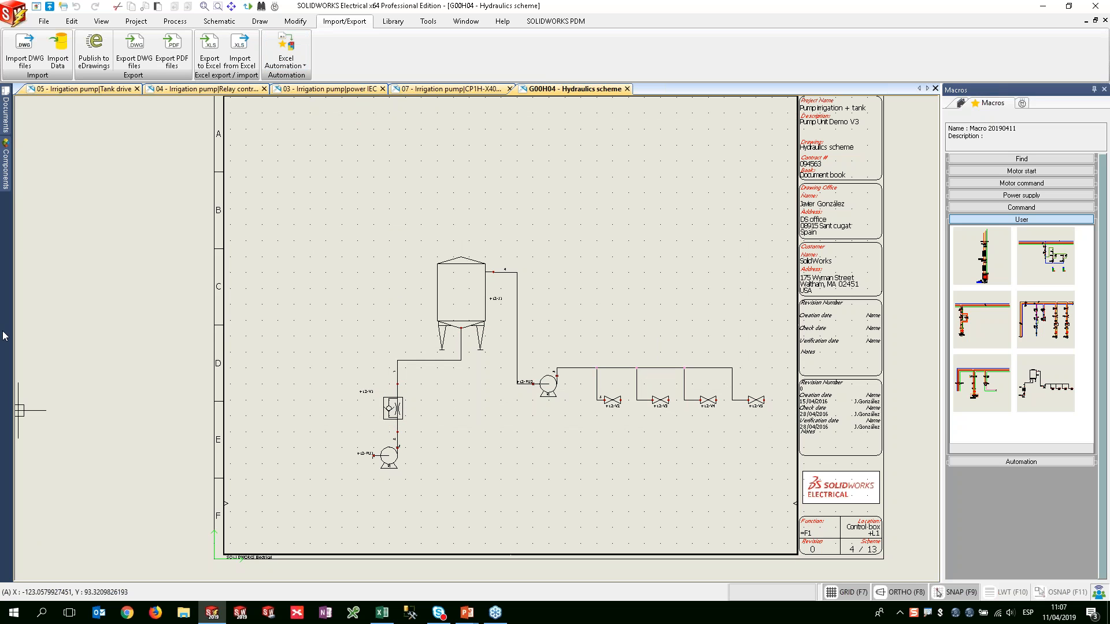
Step: Expand the document book of Empty template XLS_172 and open drawing "09 - hyd macro for webinar"
left_click(6, 118)
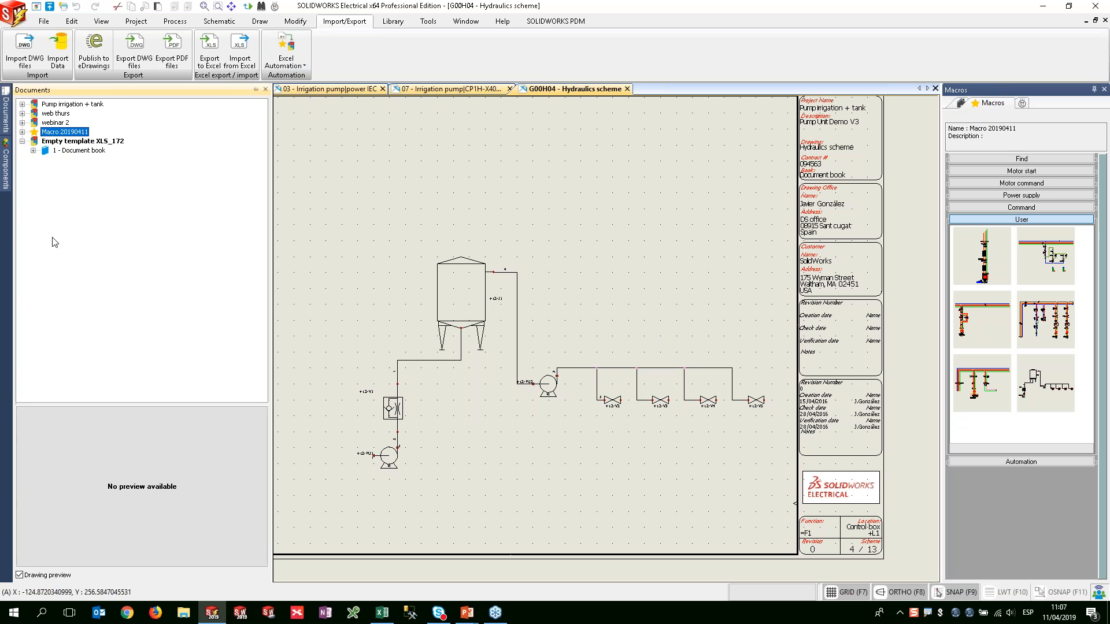
left_click(33, 151)
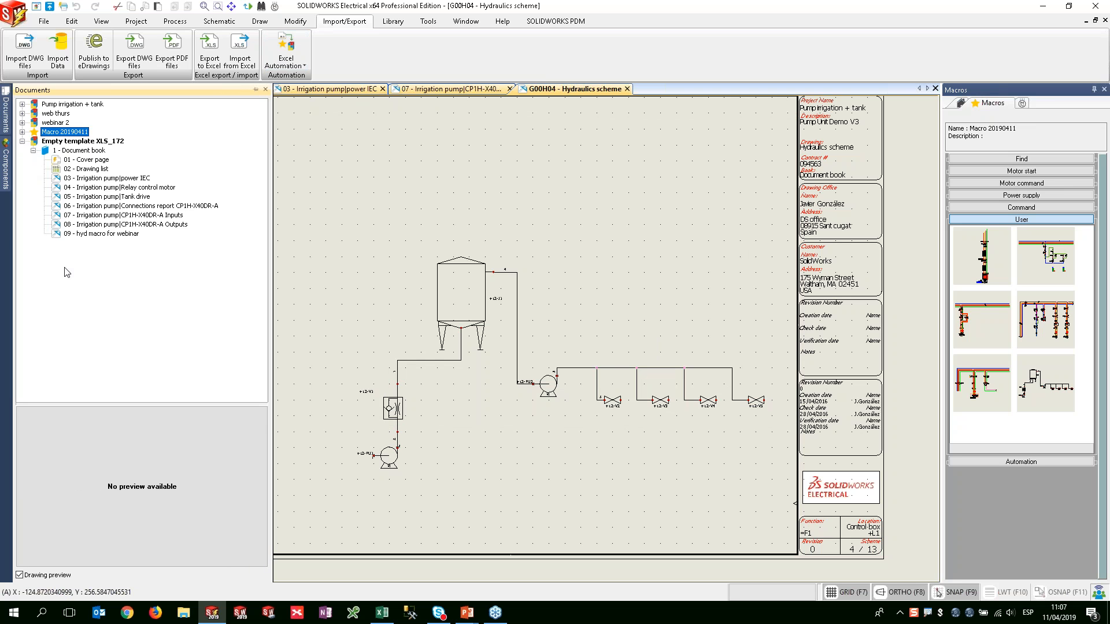
left_click(76, 235)
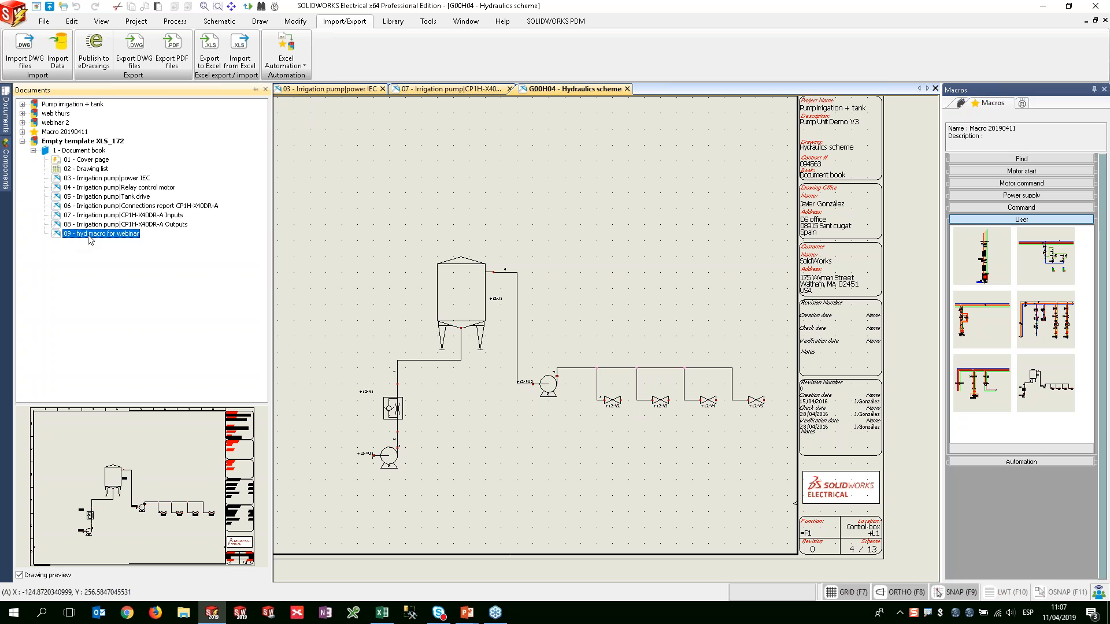
double_click(90, 234)
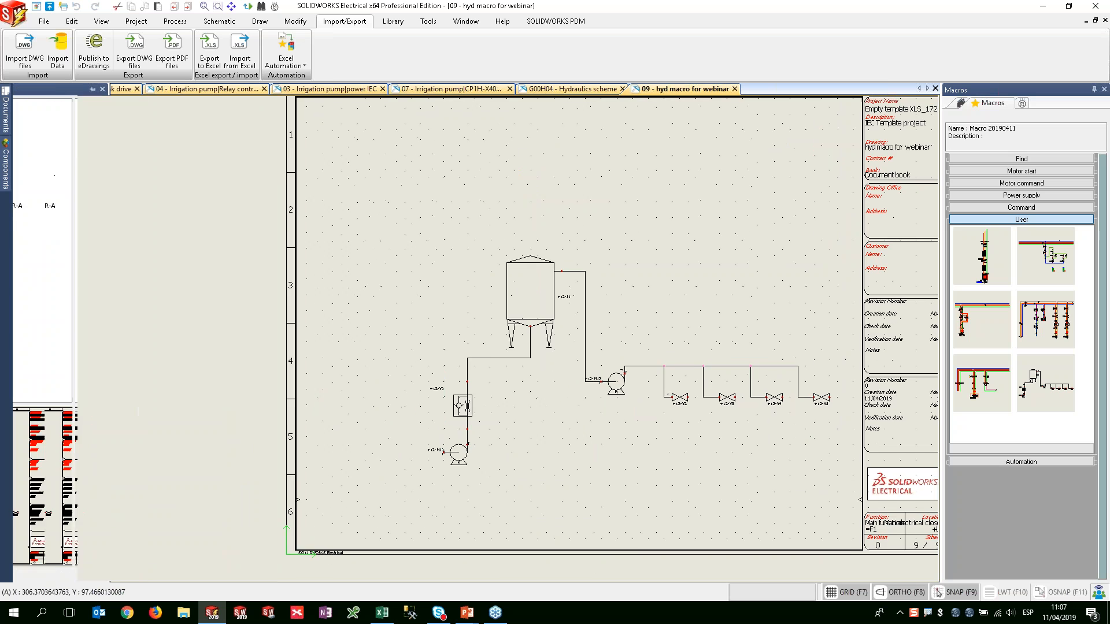
Step: Inspect the component properties of pump +L2-PU2 in the hydraulic drawing and close them without changes
scroll(635, 383, "up", 4)
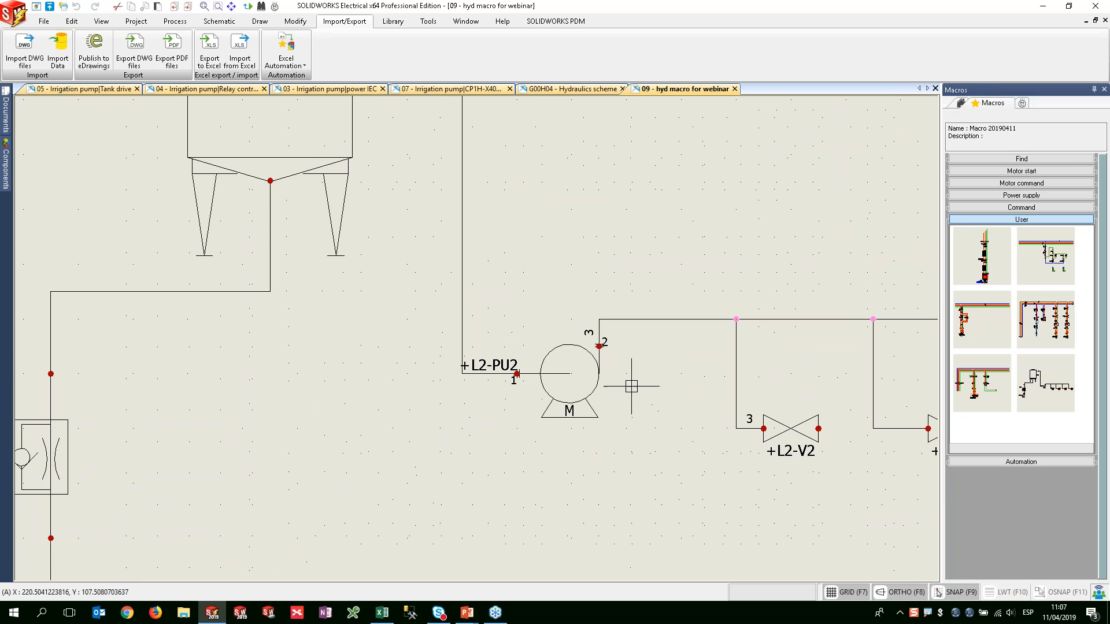
left_click(582, 399)
double_click(583, 400)
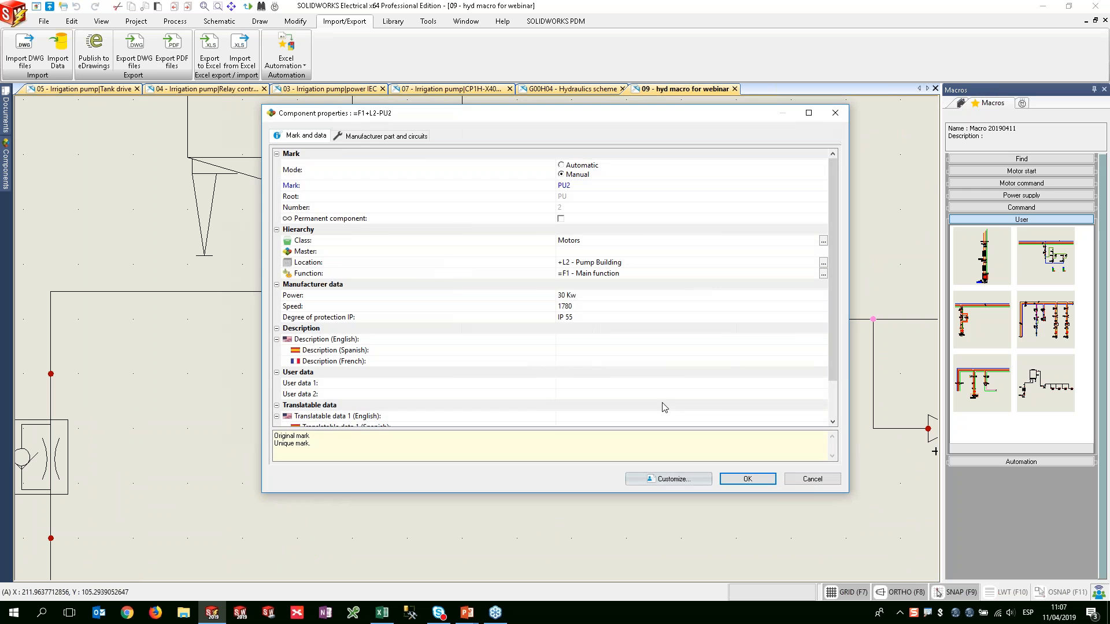
left_click(807, 485)
Step: Go from pump +L2-PU2 to its three-phase motor symbol at 03-7-5 and examine the motor's wiring in the power drawing
middle_click_drag(536, 398, 390, 438)
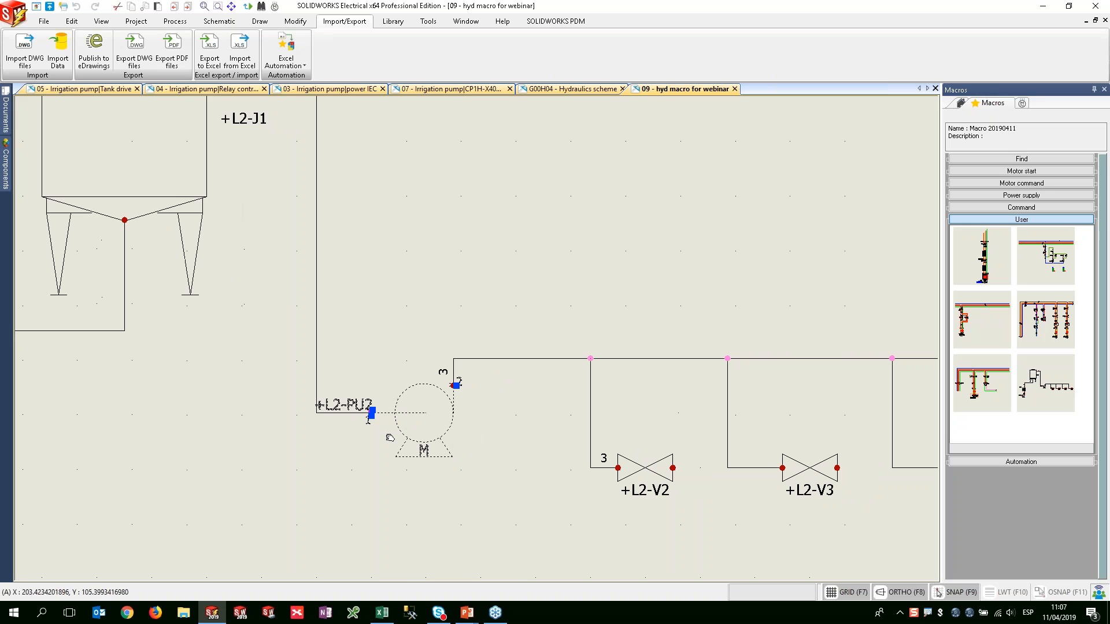
right_click(443, 423)
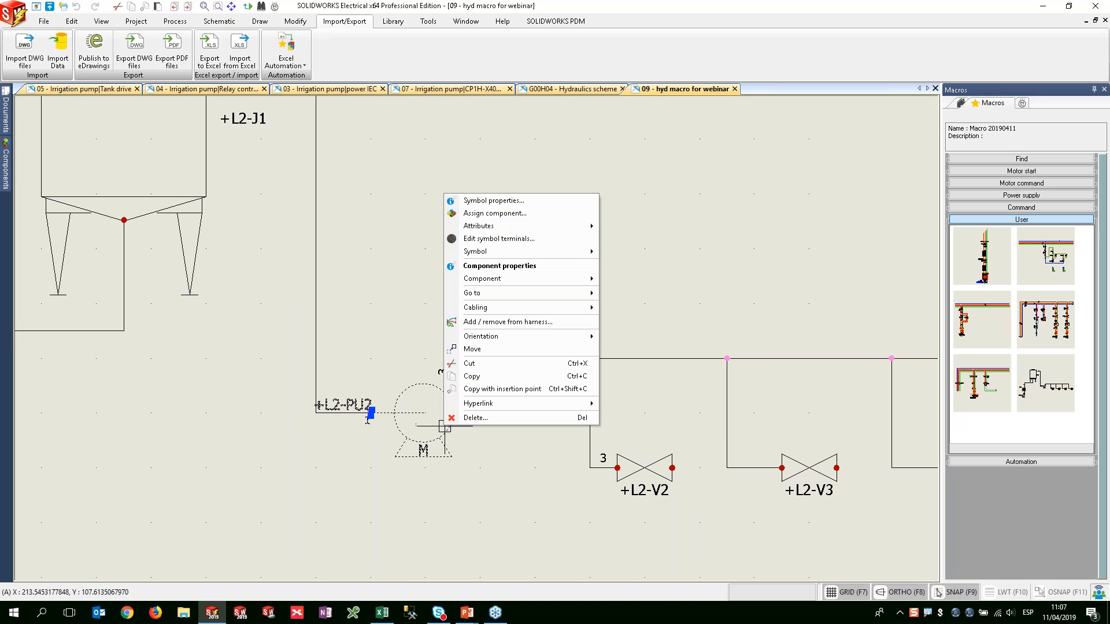
mouse_move(511, 295)
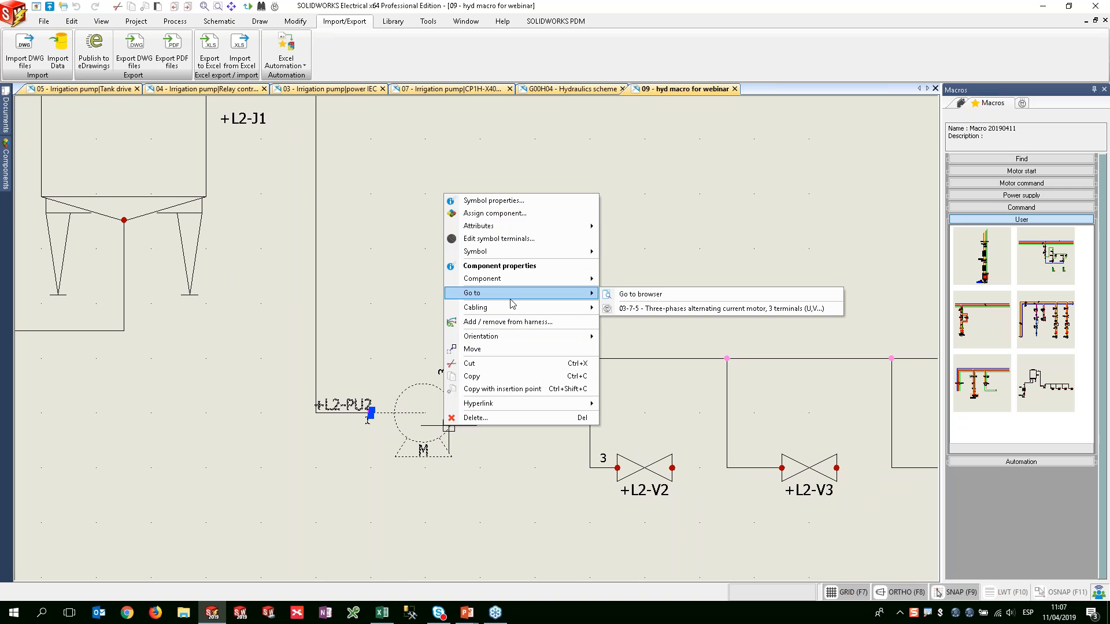
left_click(639, 311)
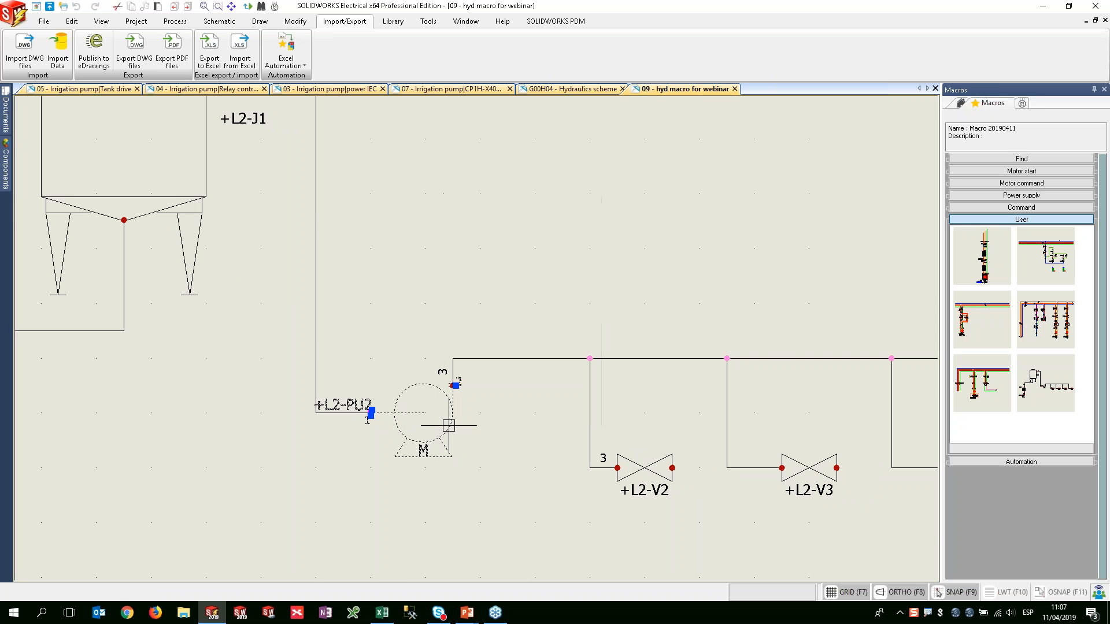
scroll(615, 366, "down", 3)
scroll(625, 372, "down", 4)
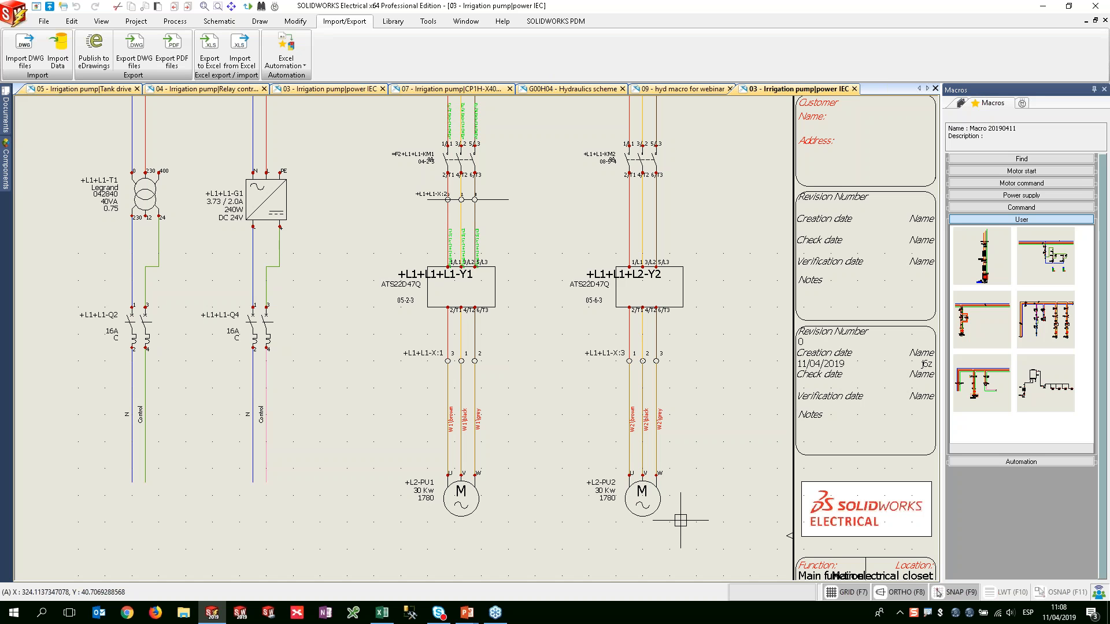
scroll(665, 485, "up", 4)
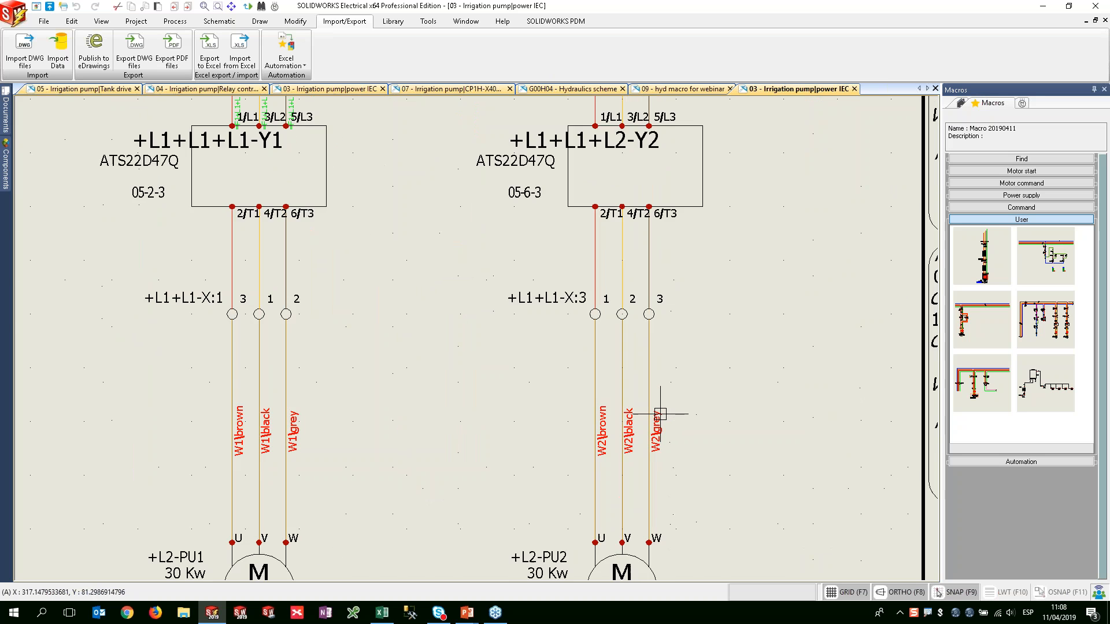
scroll(538, 453, "down", 1)
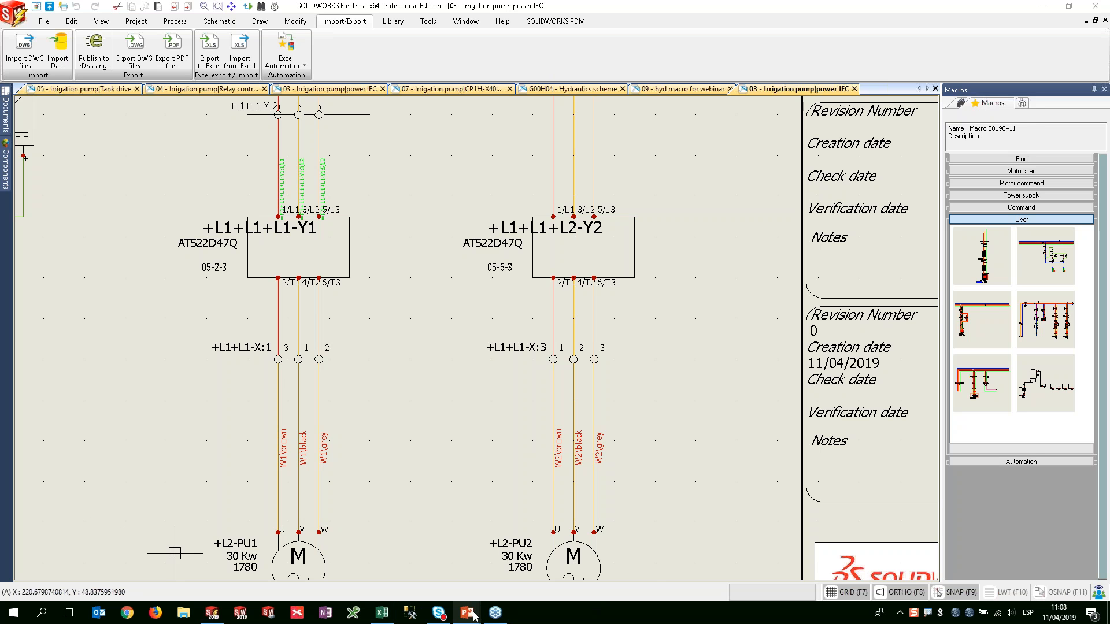
mouse_move(473, 616)
left_click(463, 565)
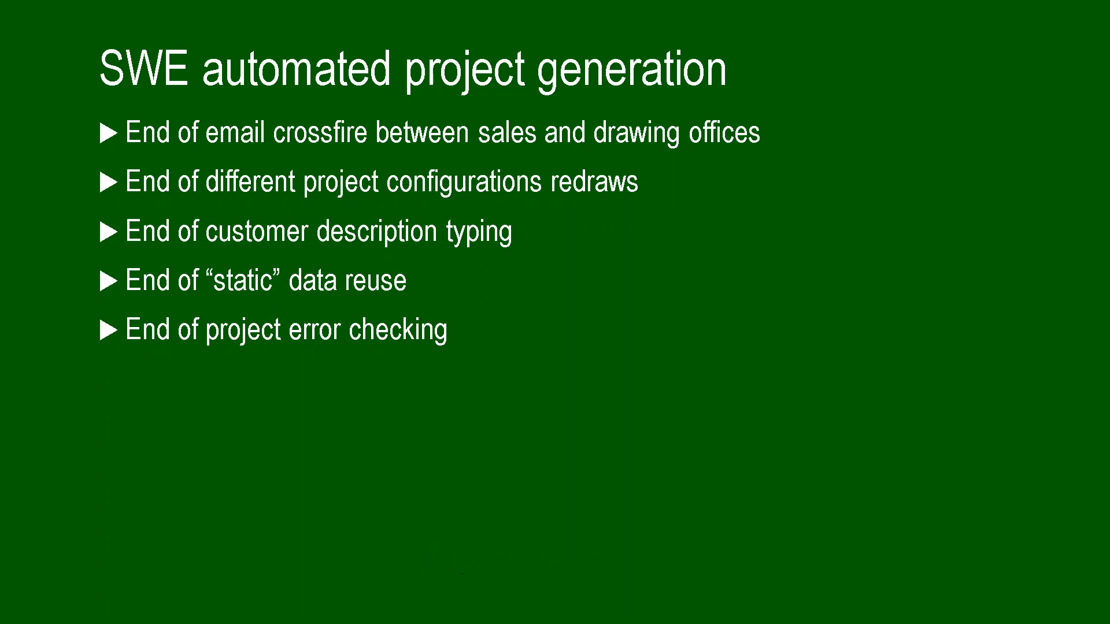
key("Right")
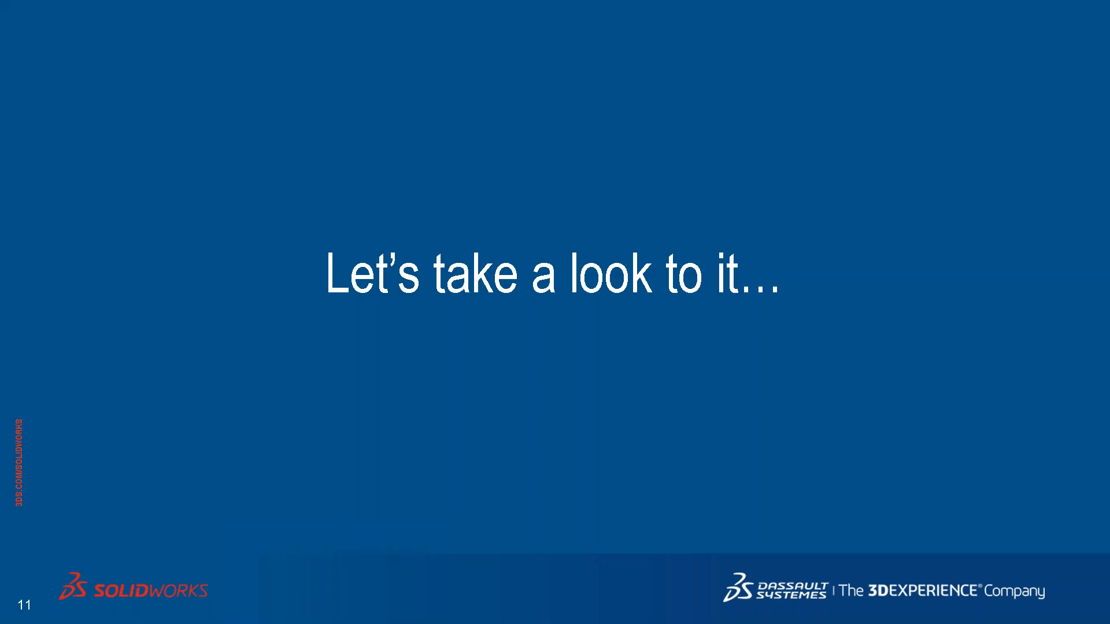
key("Left")
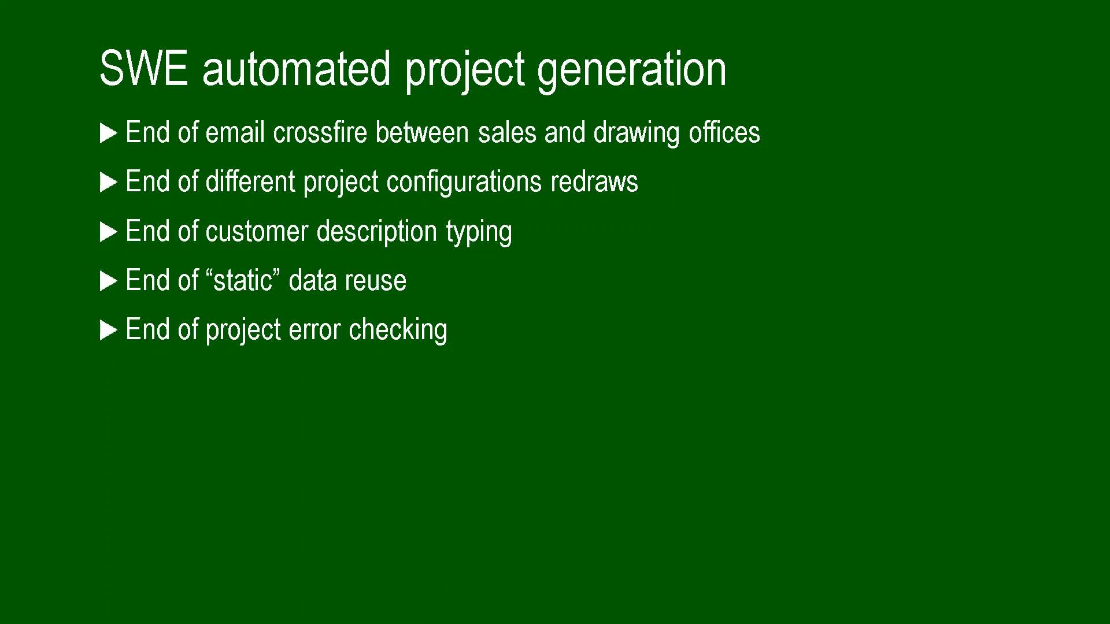